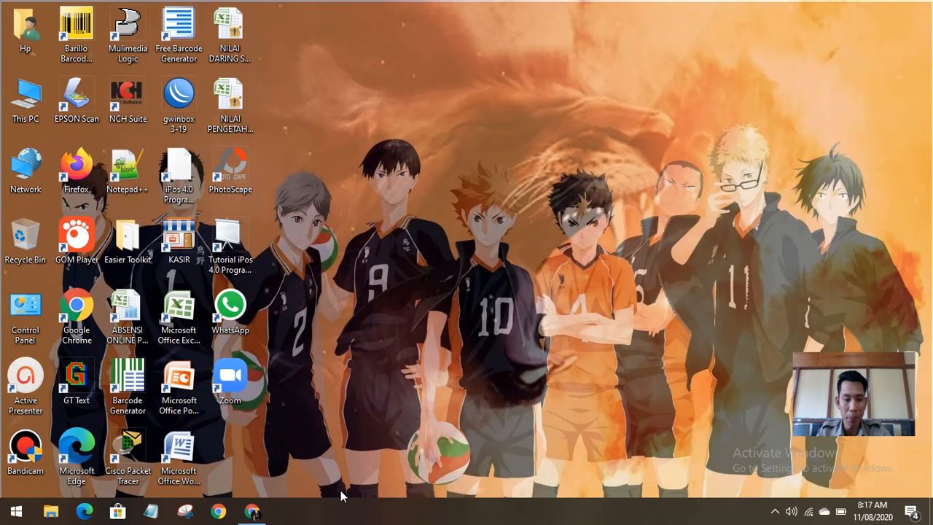
Step: Switch to the Chrome window showing the WordPress.com domain suggestions for tezzen
left_click(252, 511)
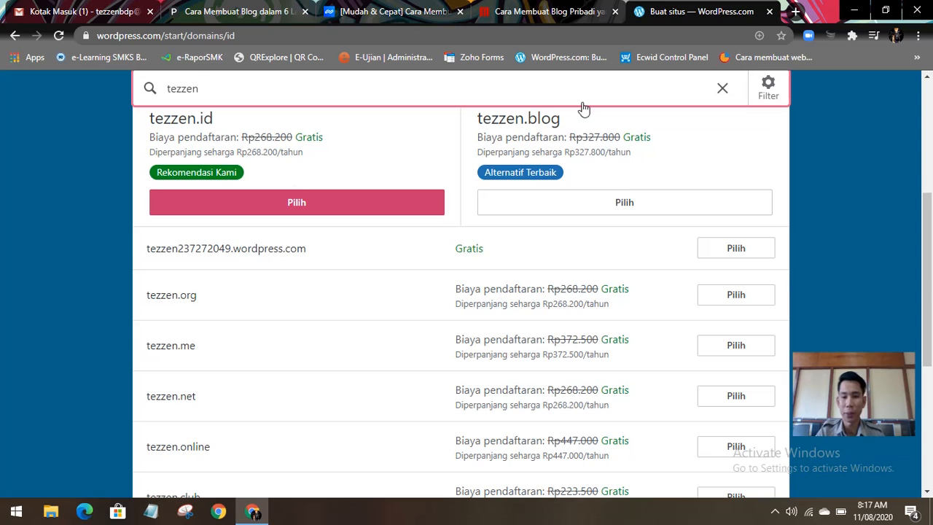
left_click_drag(931, 221, 931, 175)
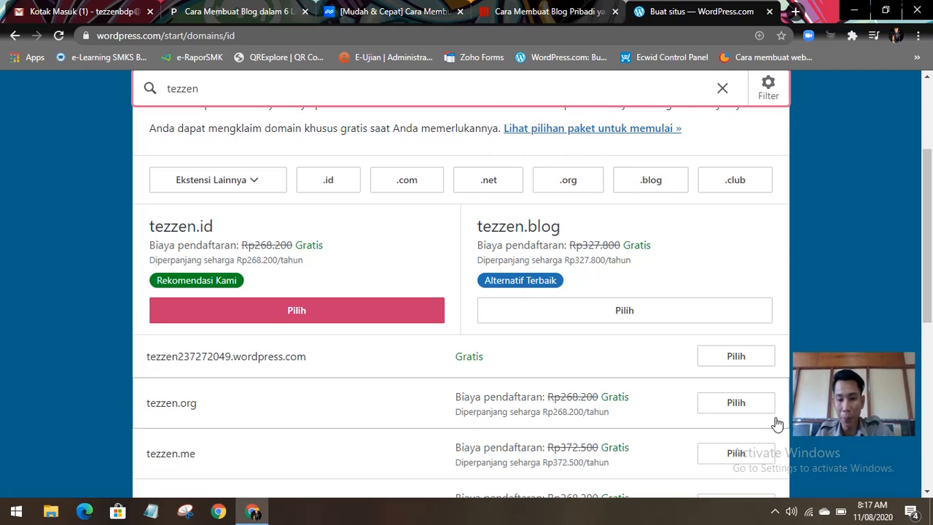
left_click(774, 511)
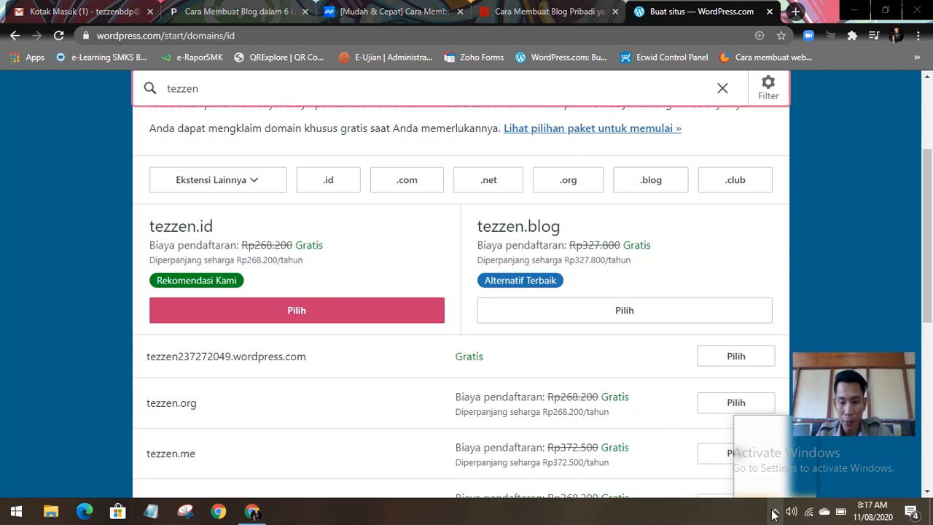
left_click(624, 508)
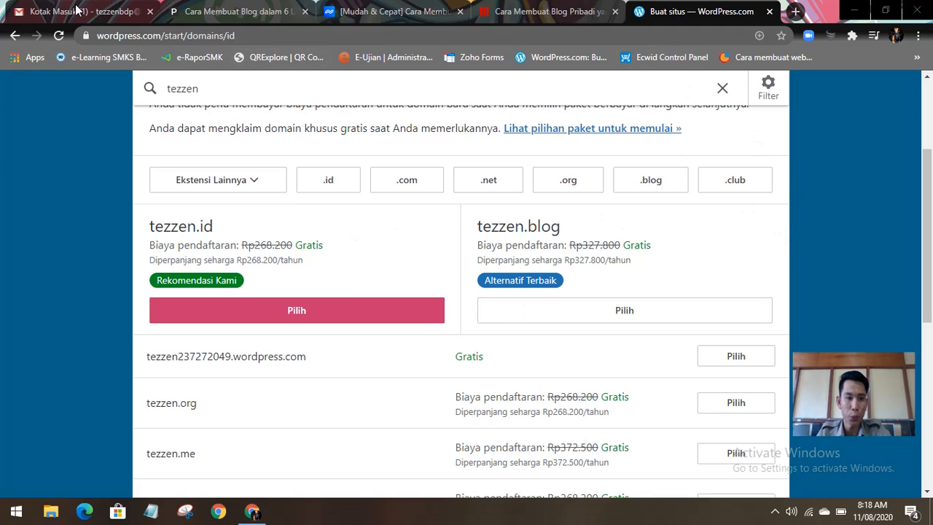
Step: Open the WordPress.com welcome message in the Gmail inbox and read through it
left_click(78, 10)
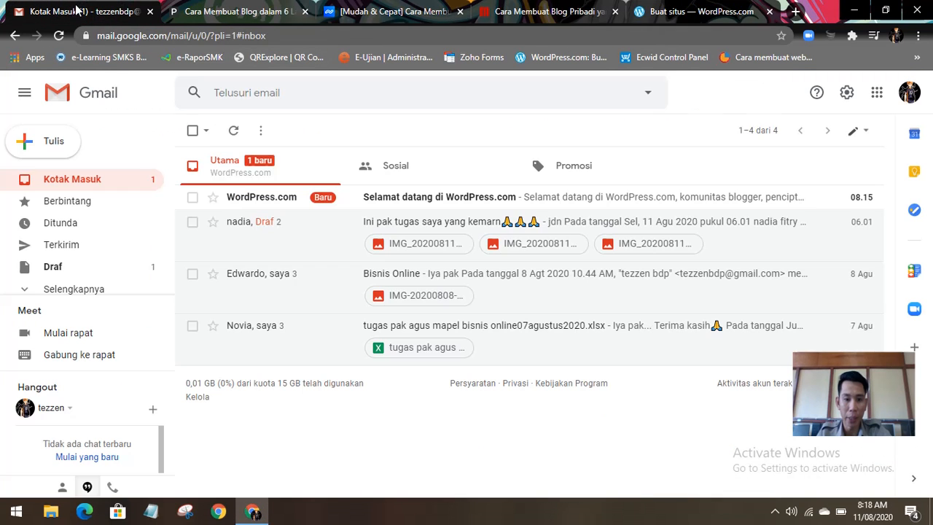
left_click(454, 204)
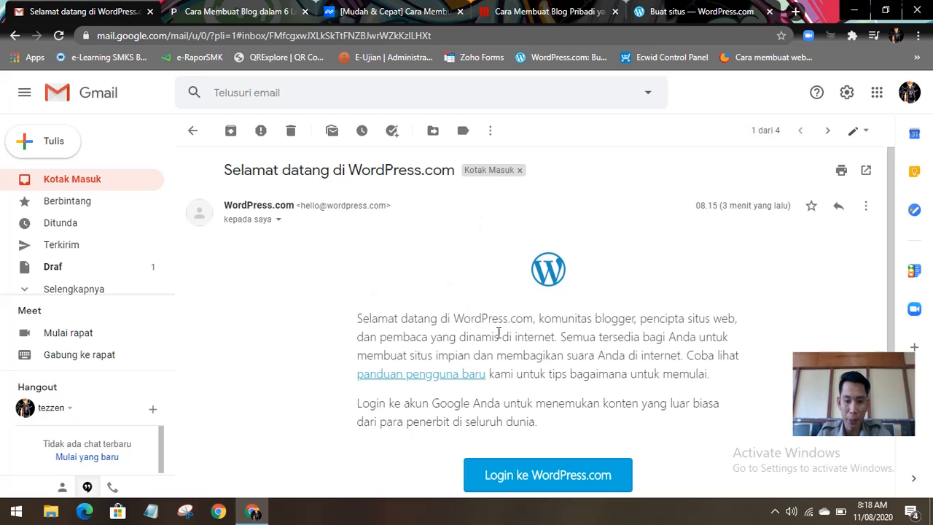
scroll(570, 417, "down", 2)
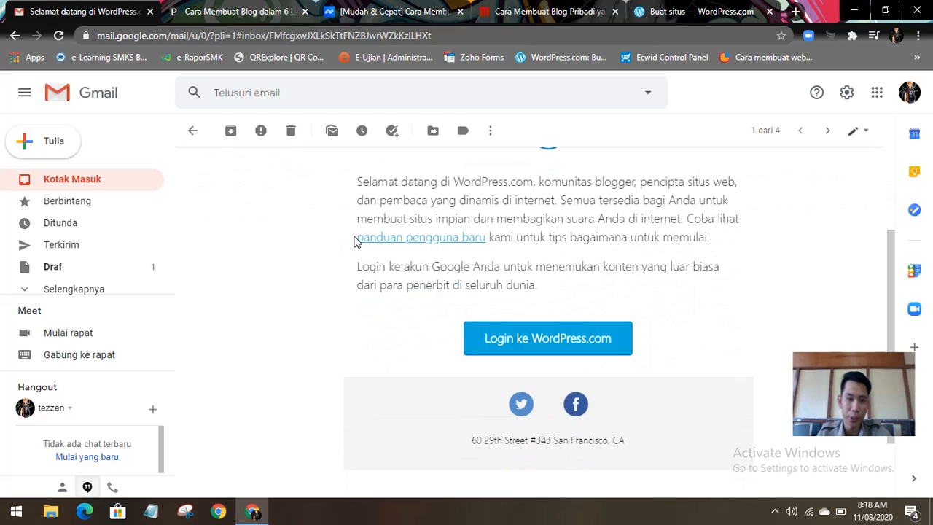
scroll(356, 240, "up", 2)
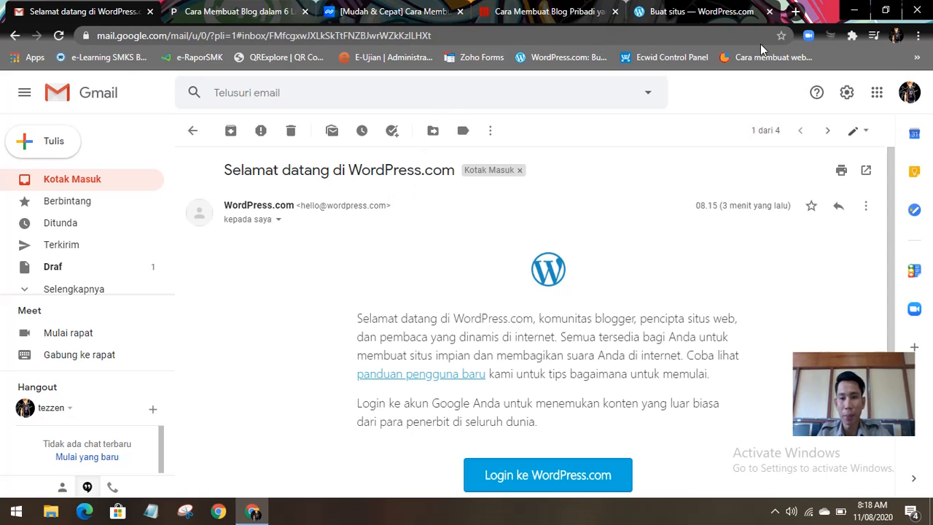
Step: Revisit the WordPress.com account creation step, dismiss the language notice, and continue to the domain step
left_click(685, 13)
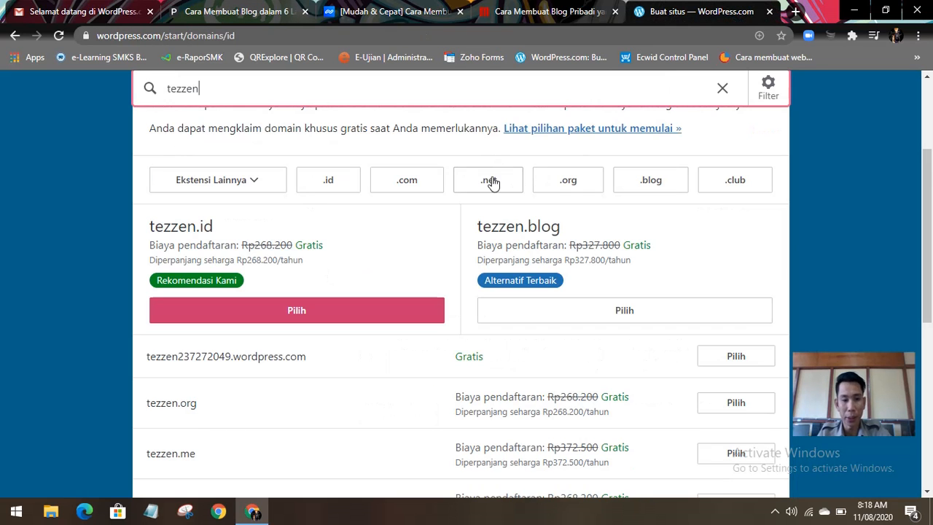
scroll(508, 187, "up", 2)
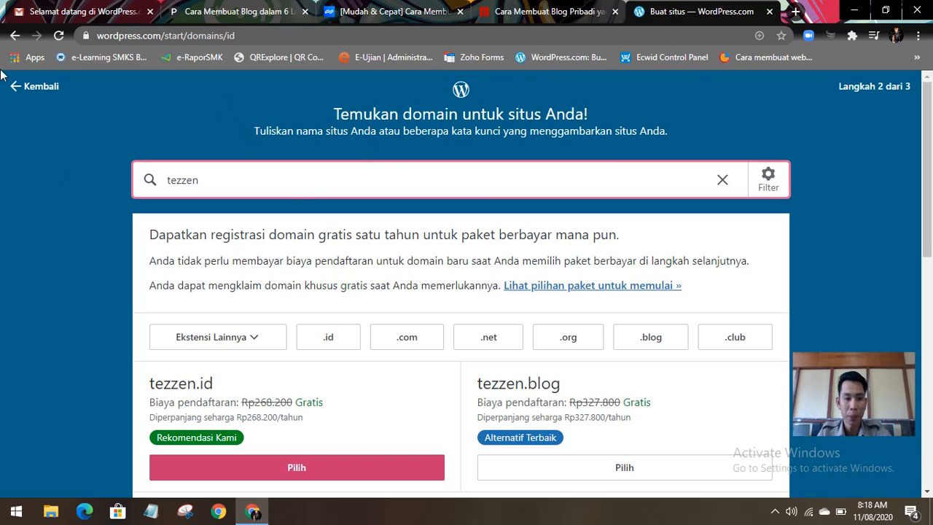
left_click(15, 36)
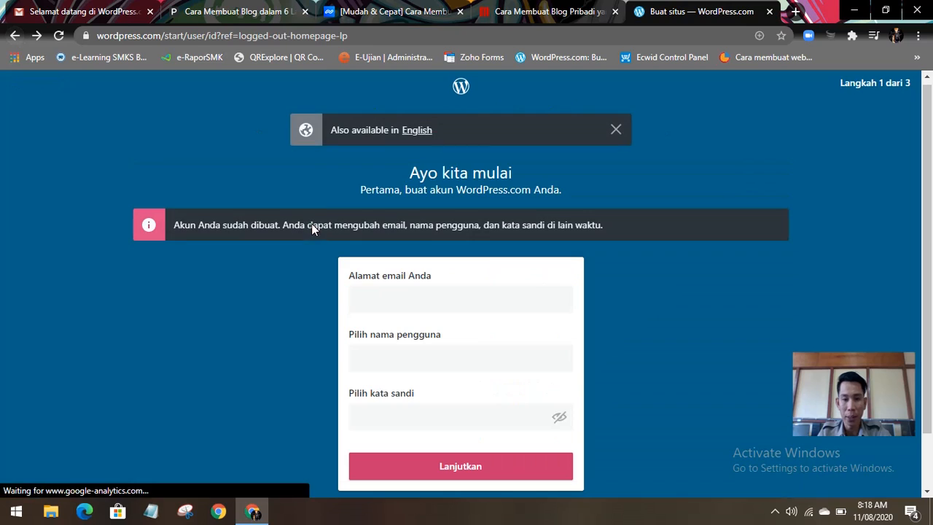
left_click(616, 131)
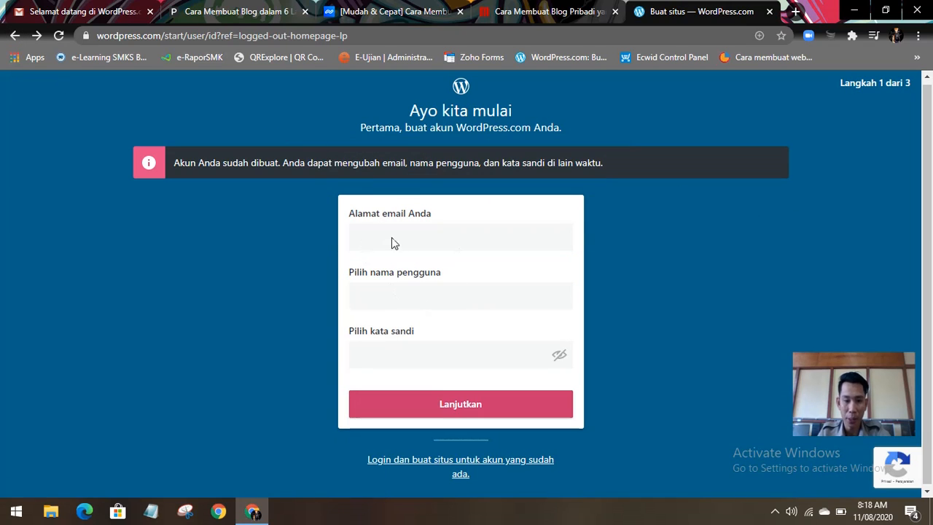
left_click(481, 410)
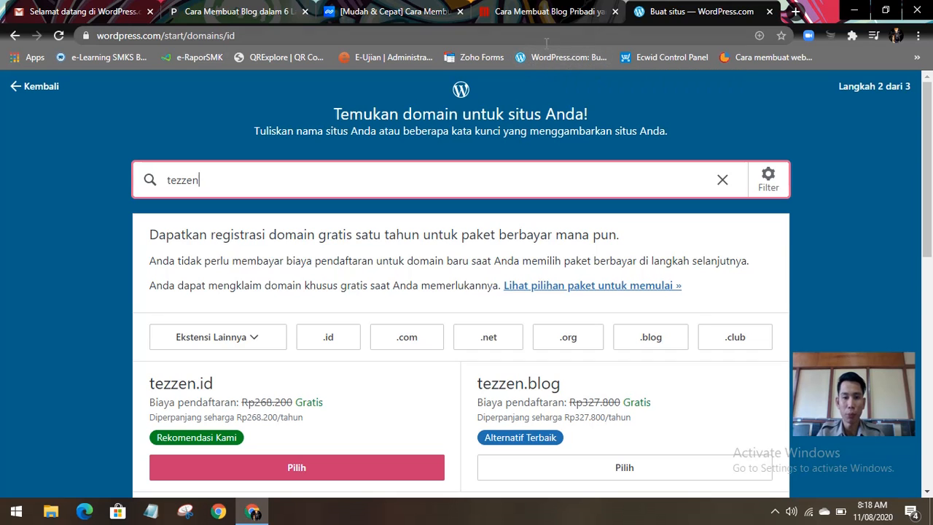
Step: Review the suggested tezzen domains and return Gmail from the welcome message to the inbox list
scroll(347, 217, "down", 3)
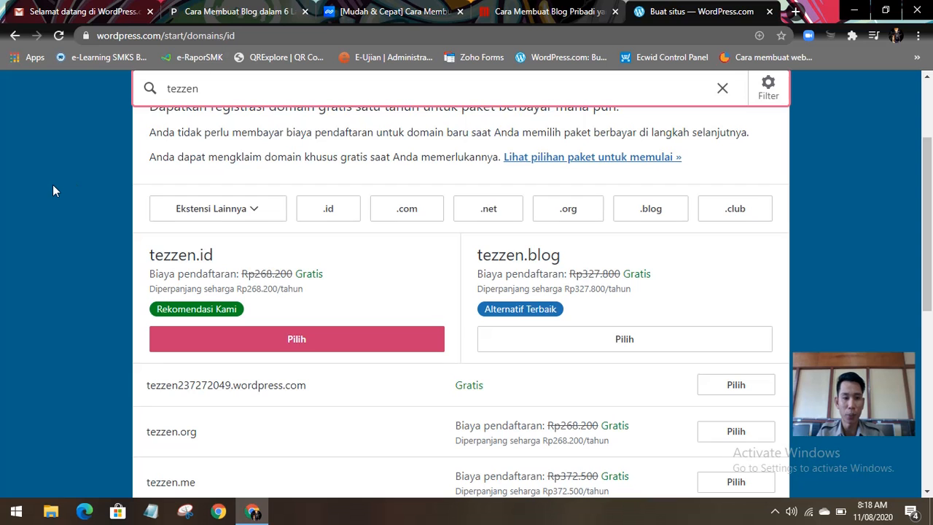
scroll(53, 183, "up", 1)
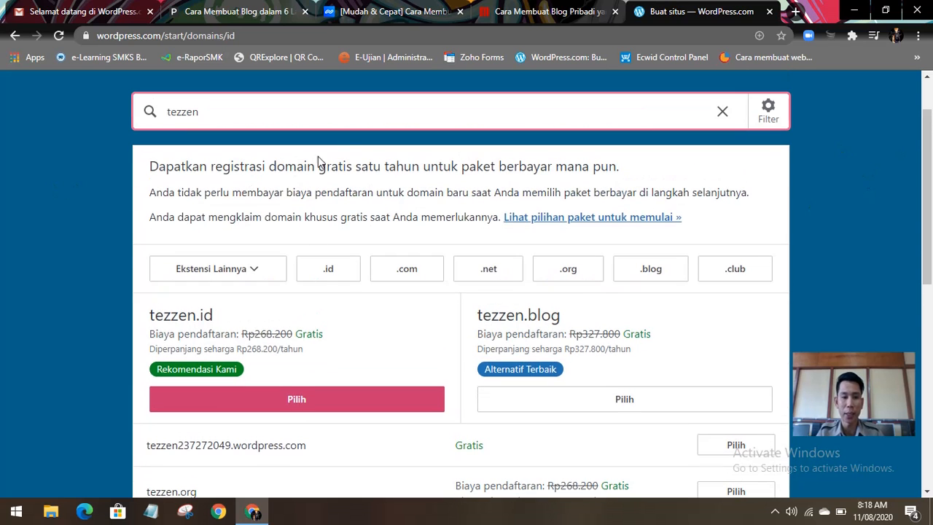
scroll(140, 328, "down", 3)
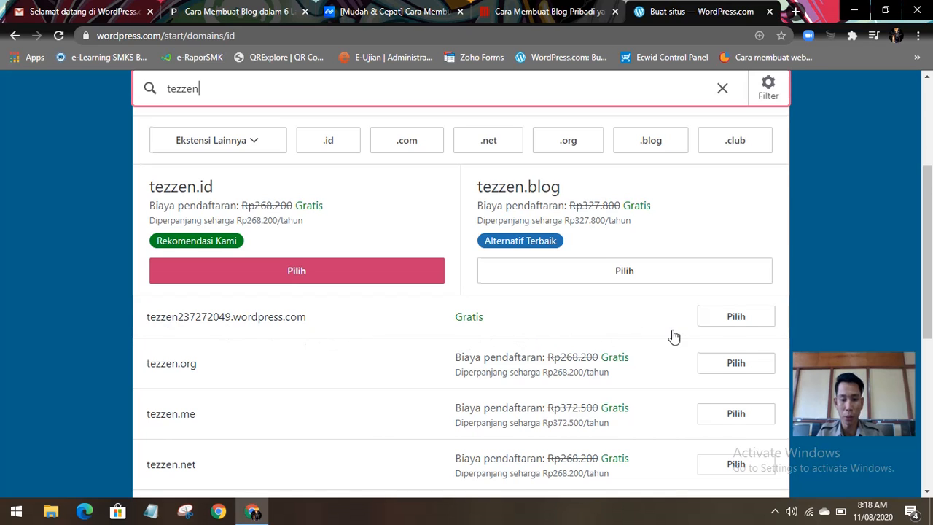
scroll(660, 324, "down", 1)
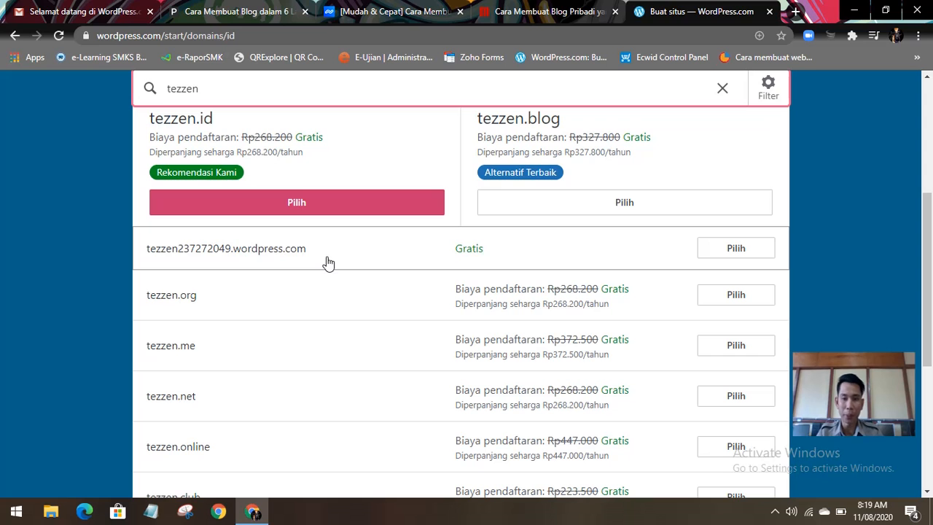
left_click(106, 13)
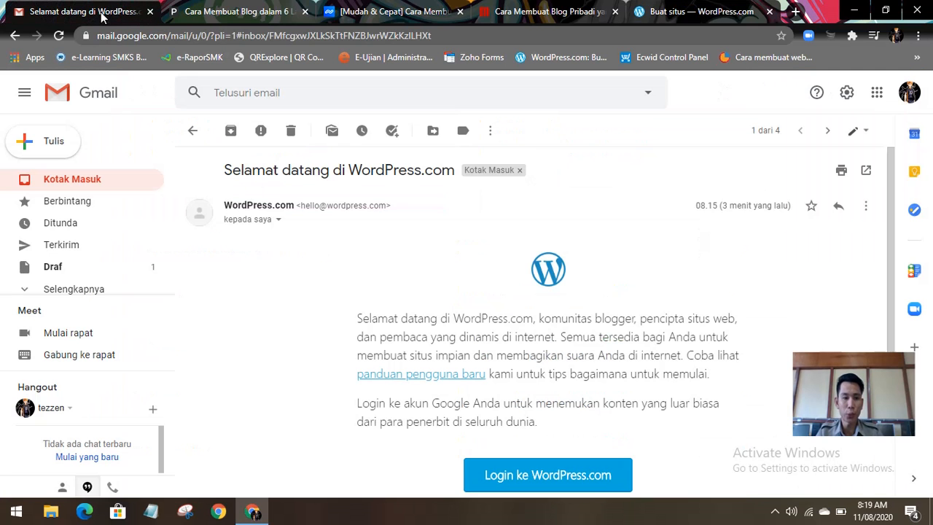
left_click(193, 131)
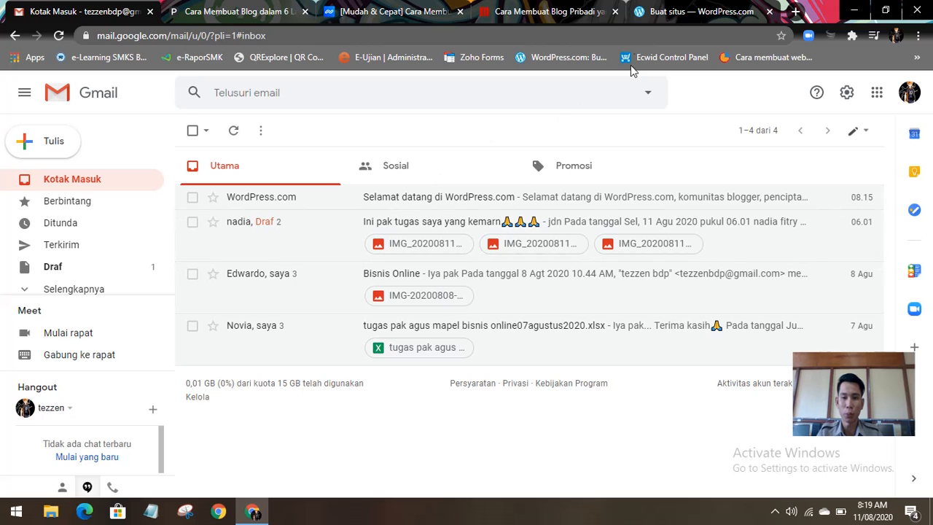
Step: Choose the free address tezzen237272049.wordpress.com for the new WordPress.com site
left_click(686, 12)
scroll(313, 204, "up", 3)
scroll(310, 187, "up", 1)
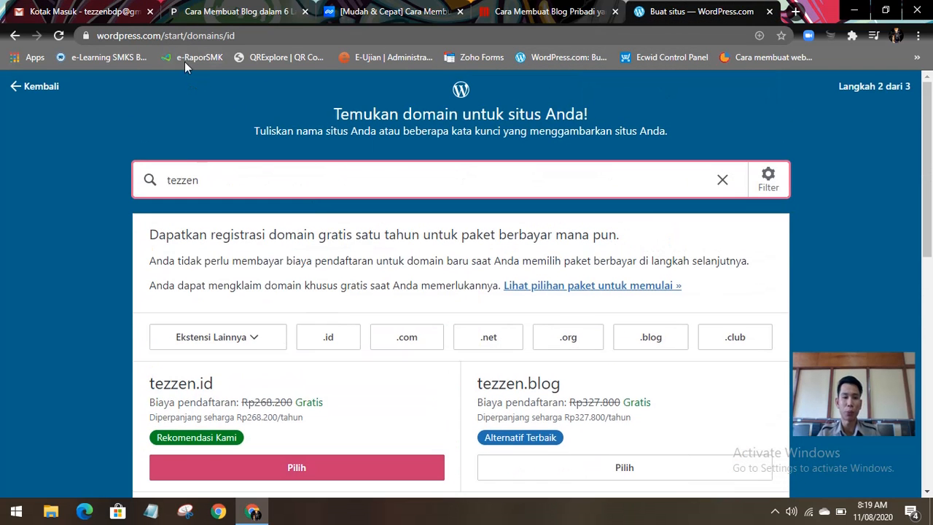
left_click(250, 32)
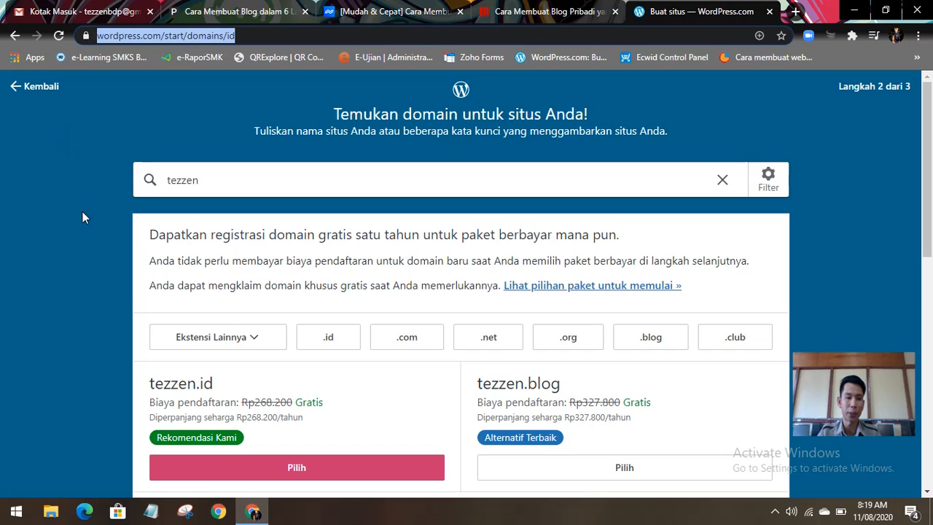
scroll(62, 228, "down", 3)
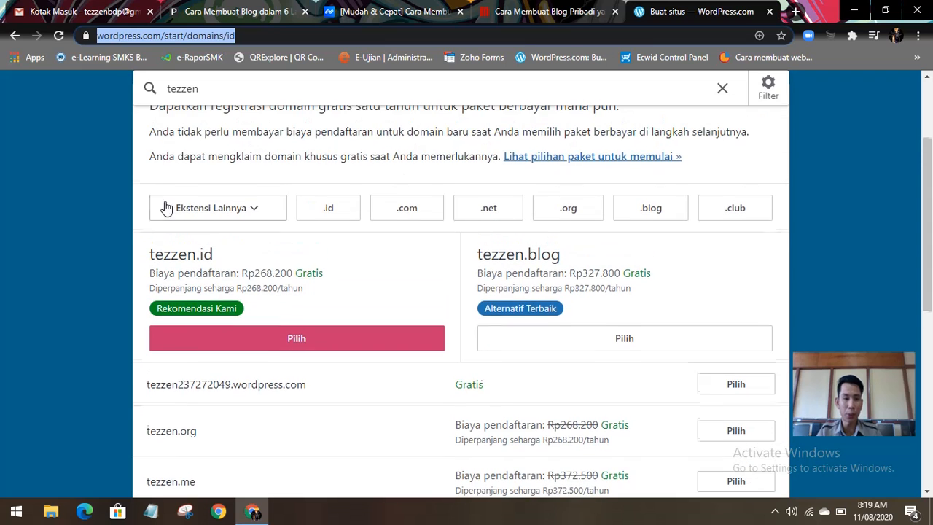
scroll(169, 211, "up", 1)
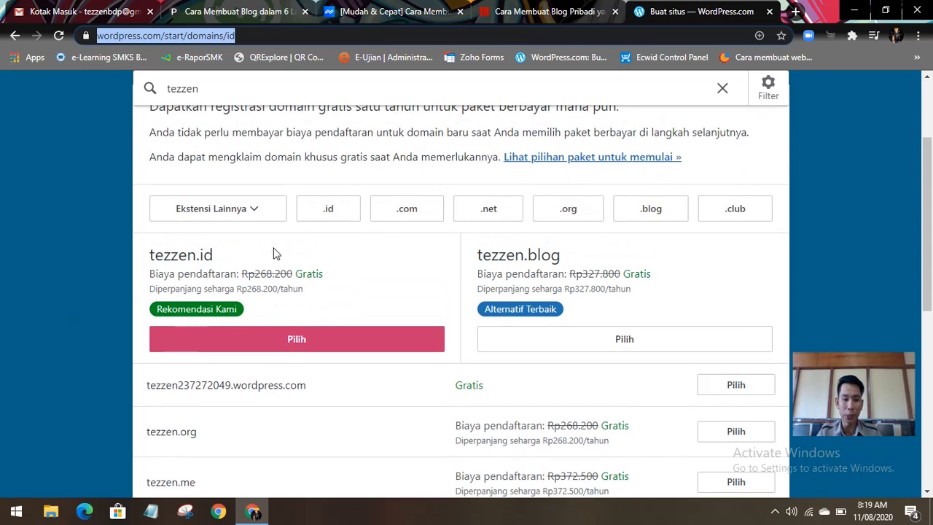
scroll(316, 319, "down", 1)
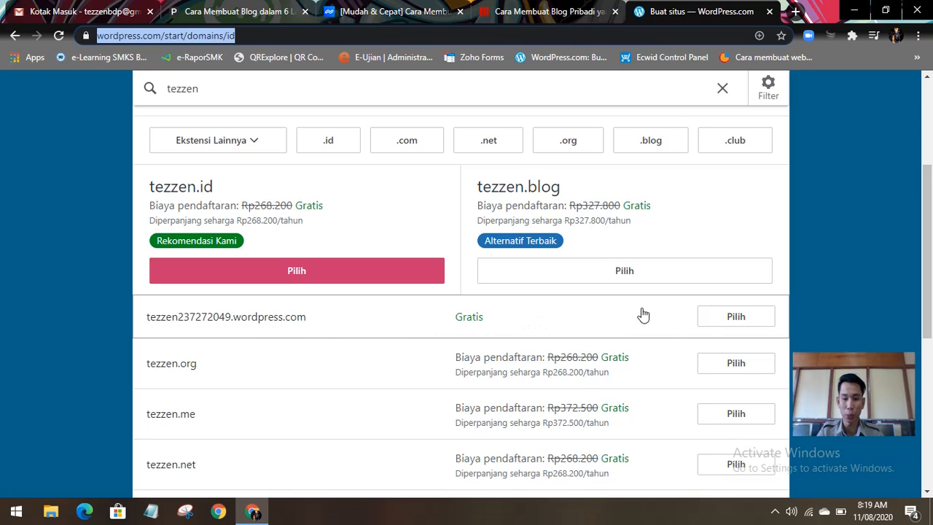
left_click(735, 316)
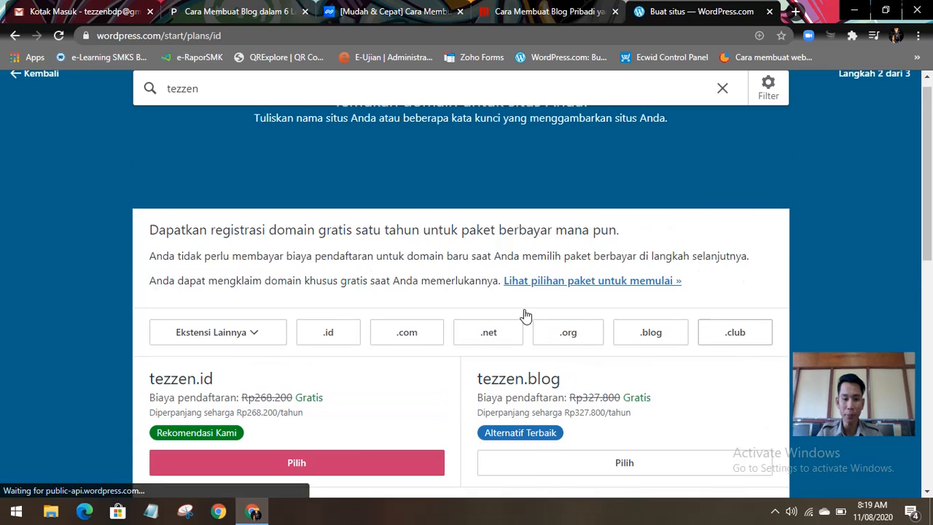
Step: Review the paid plans and start with the free site instead
scroll(269, 286, "down", 3)
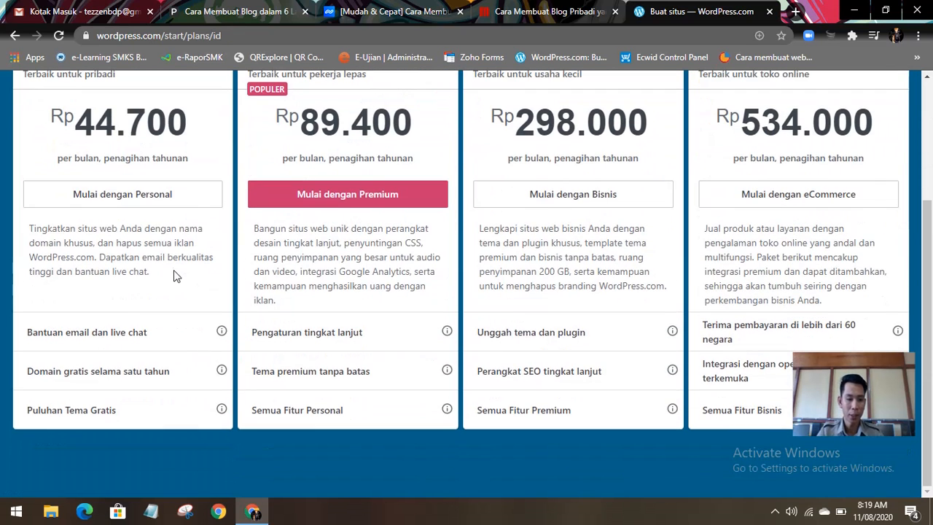
scroll(168, 262, "up", 3)
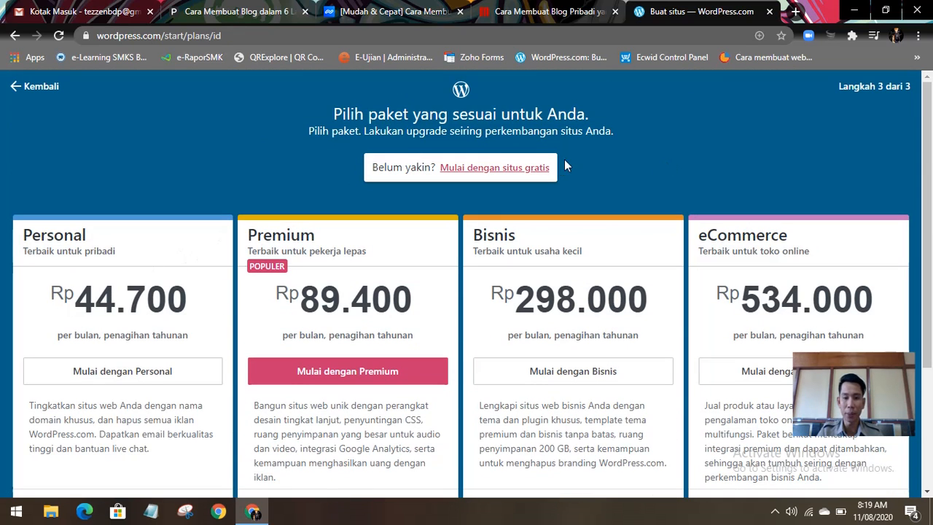
left_click(510, 169)
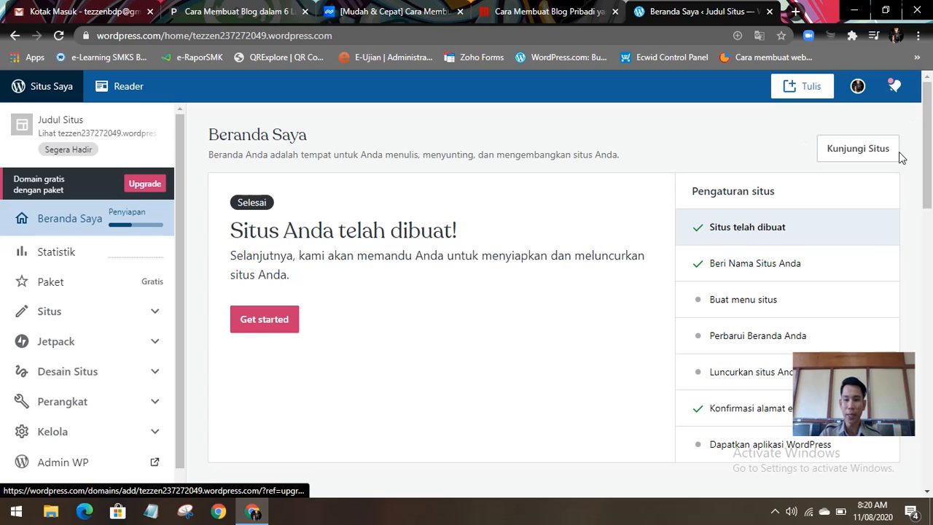
Step: Look over the new site's Beranda Saya dashboard and copy its full web address from the browser
scroll(533, 214, "down", 6)
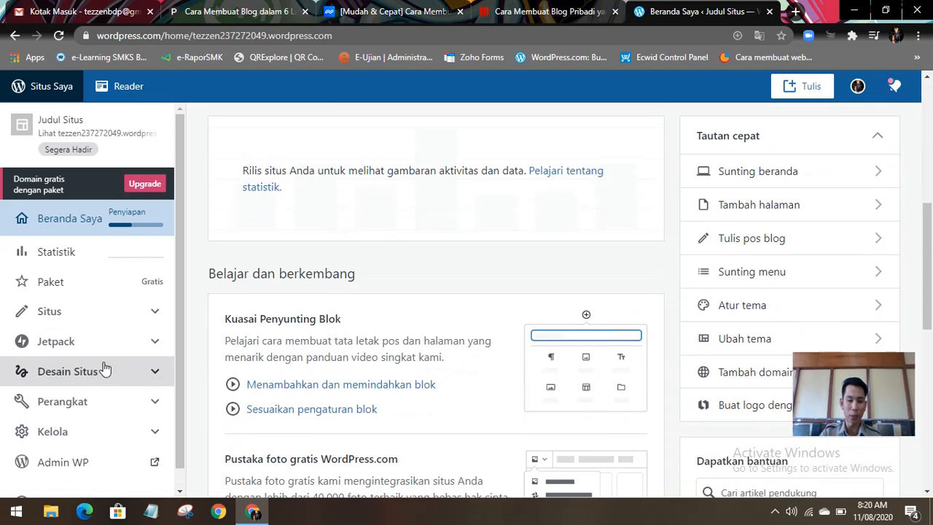
scroll(310, 302, "down", 3)
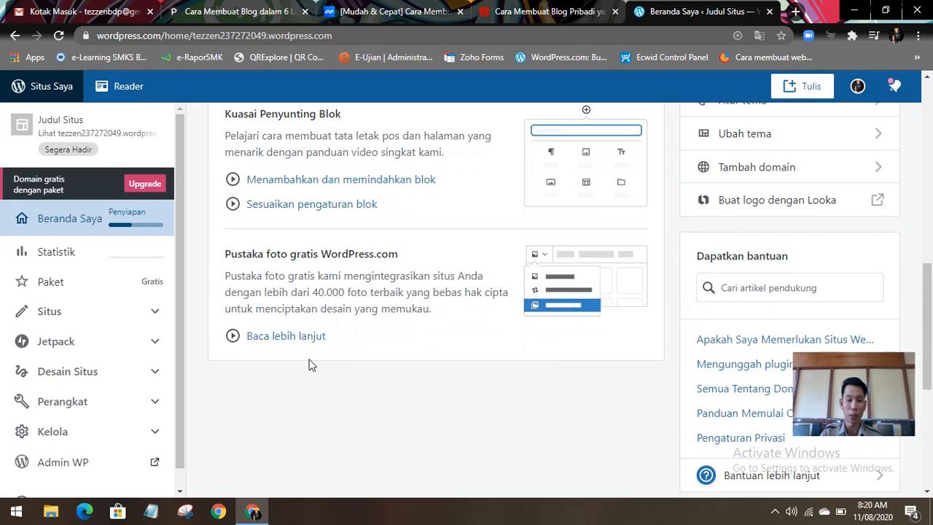
scroll(310, 365, "up", 1)
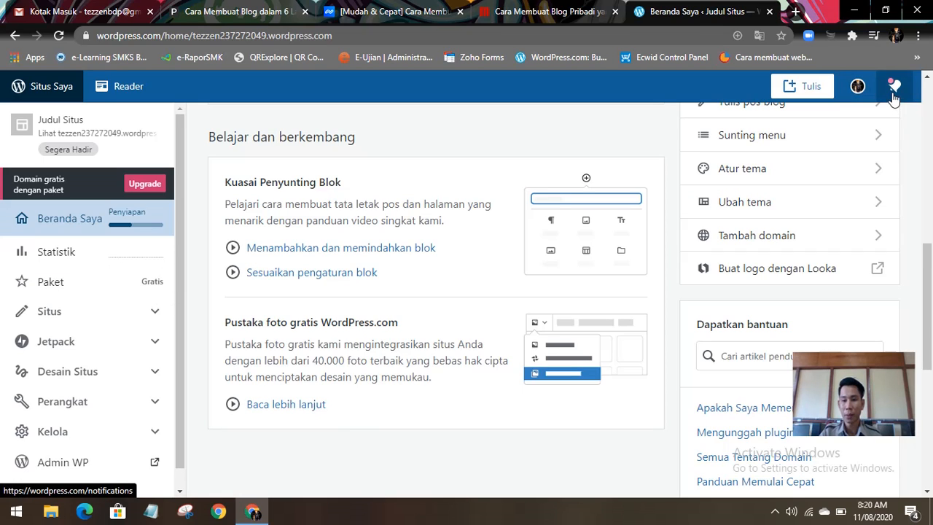
scroll(84, 211, "up", 2)
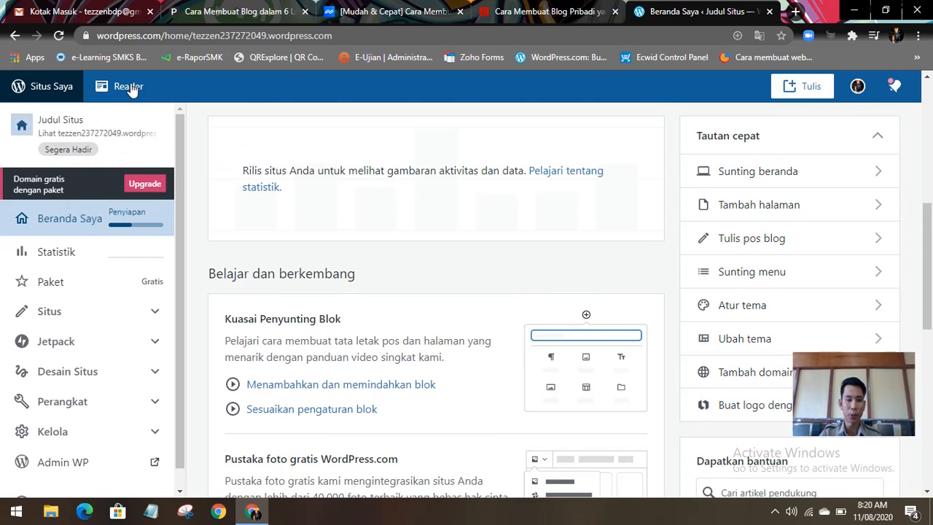
left_click(357, 36)
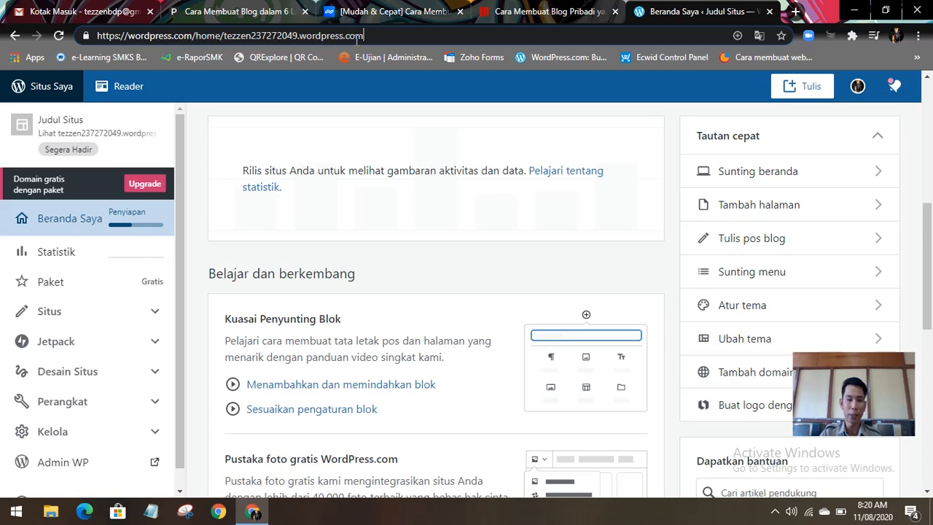
key("ctrl+a")
right_click(131, 38)
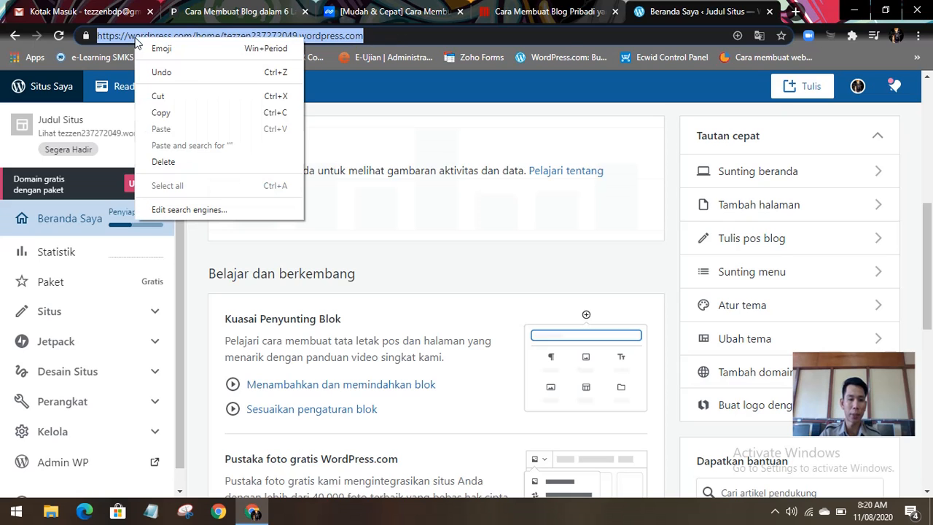
left_click(163, 110)
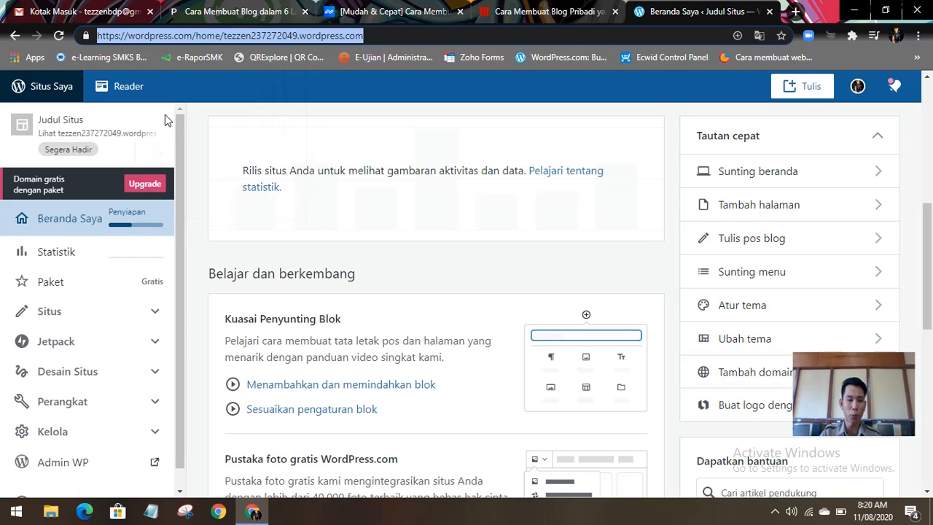
Step: Switch to Notepad, paste the copied site address into the empty note, set its zoom to 130%, and minimize it
left_click(156, 516)
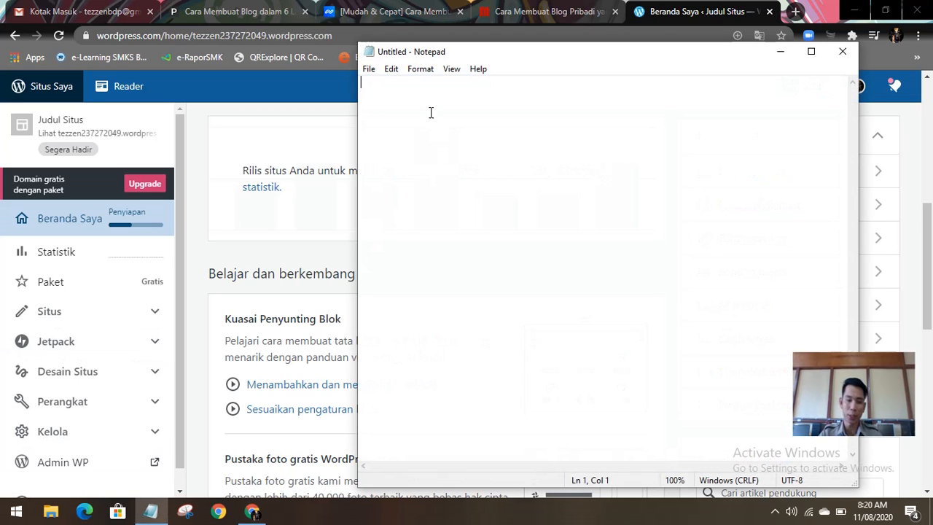
key("ctrl+v")
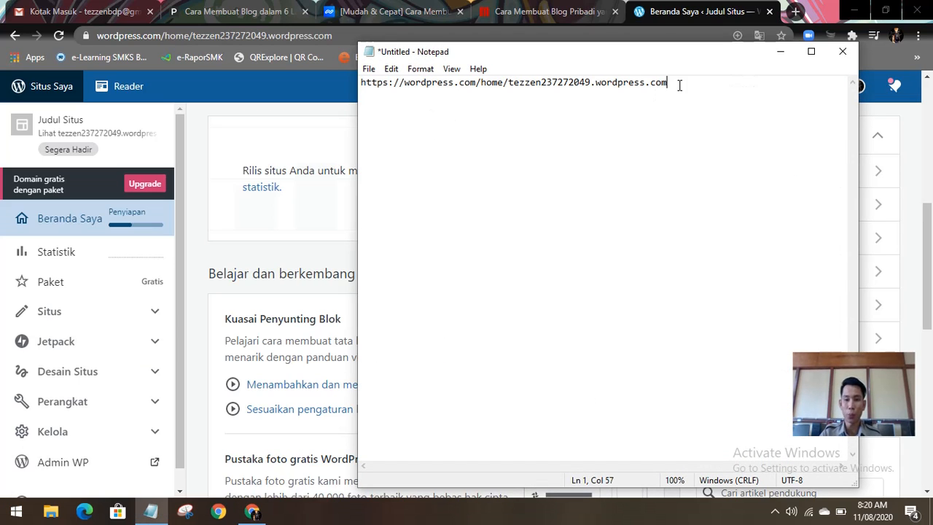
key("ctrl+plus")
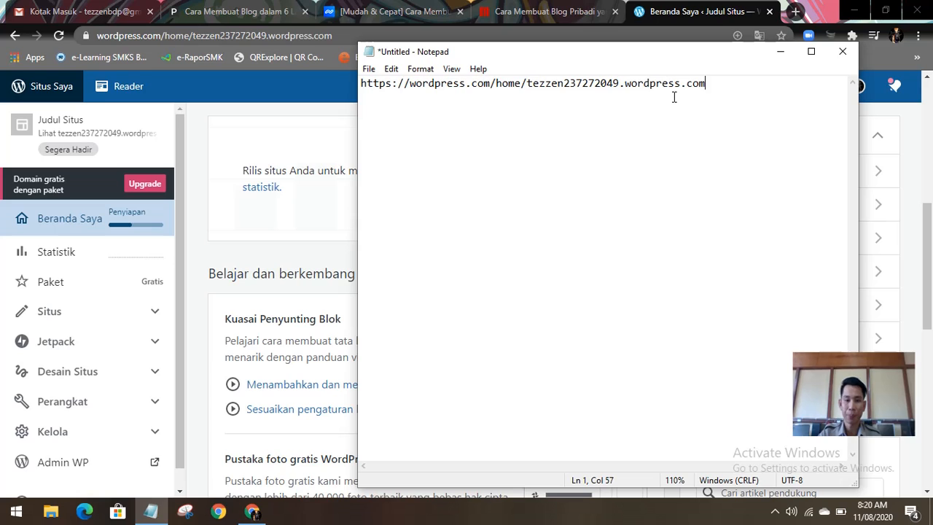
key("ctrl+plus")
key("ctrl+plus")
key("ctrl+plus")
key("ctrl+plus")
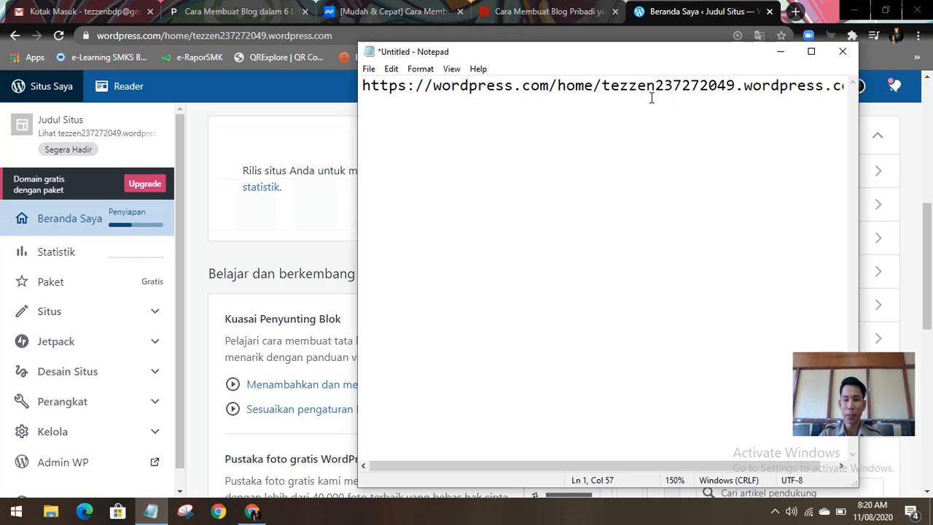
key("ctrl+minus")
key("ctrl+minus")
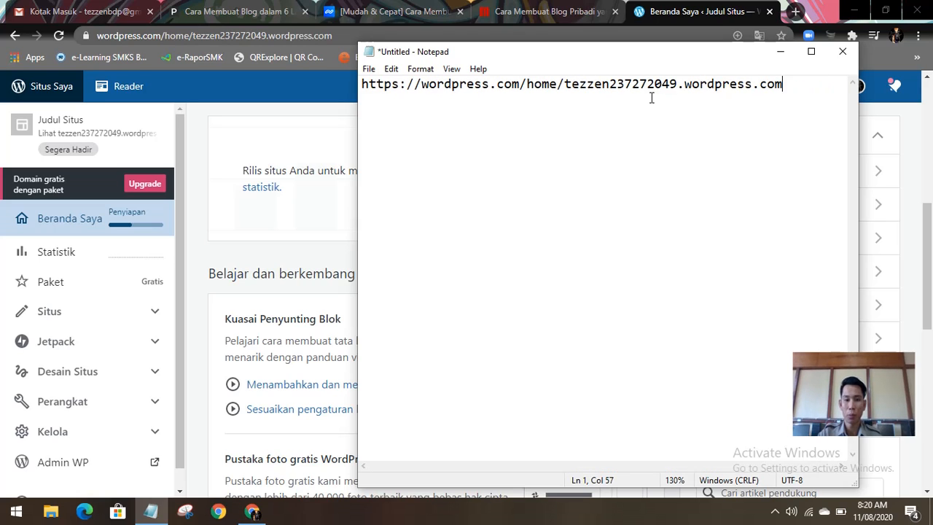
left_click(780, 51)
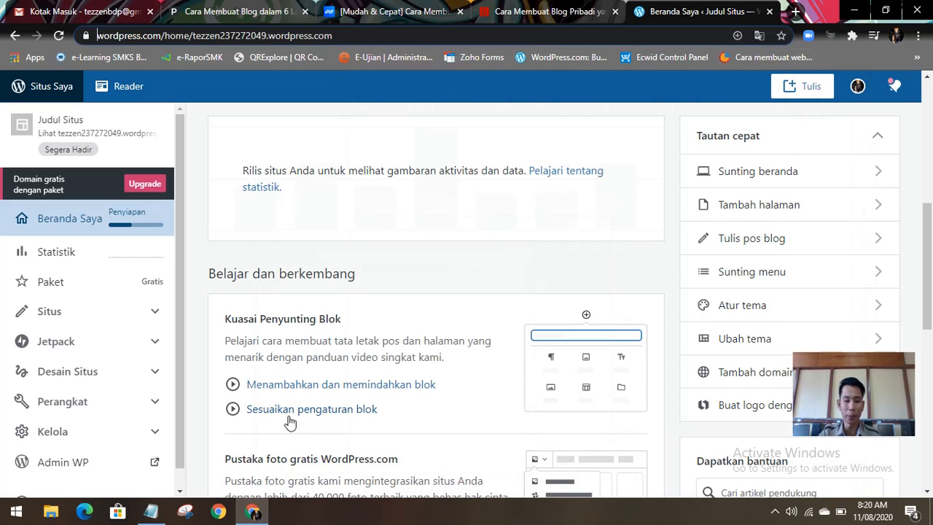
left_click(151, 512)
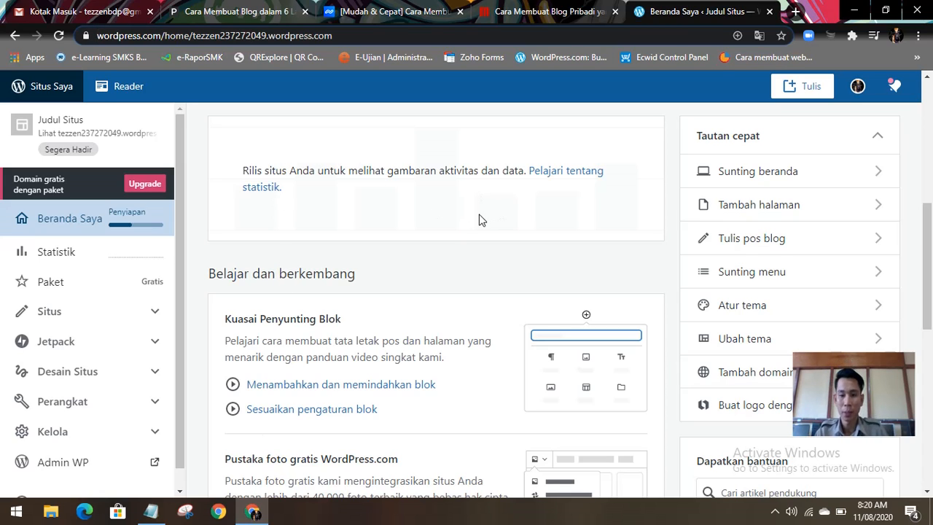
Step: Open the site's theme customizer, dismiss the introductory tip and look over the homepage preview
left_click(745, 306)
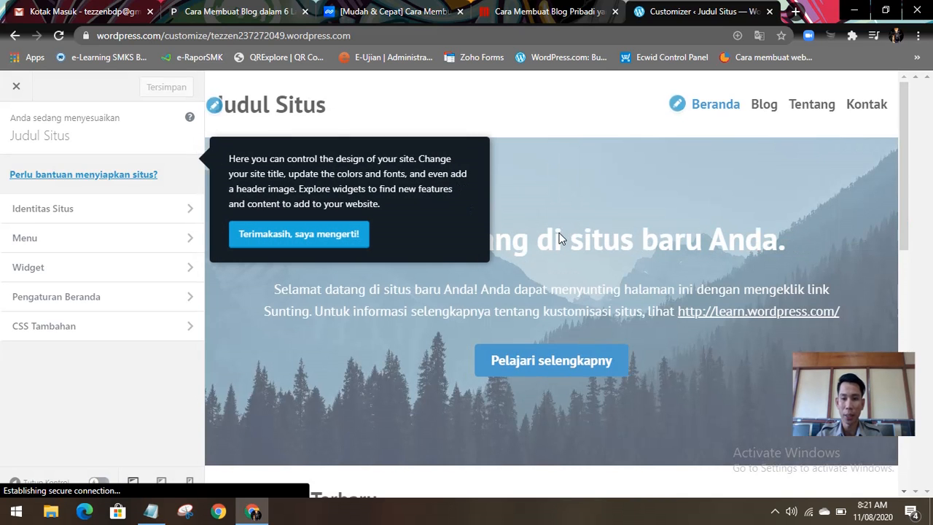
left_click(336, 242)
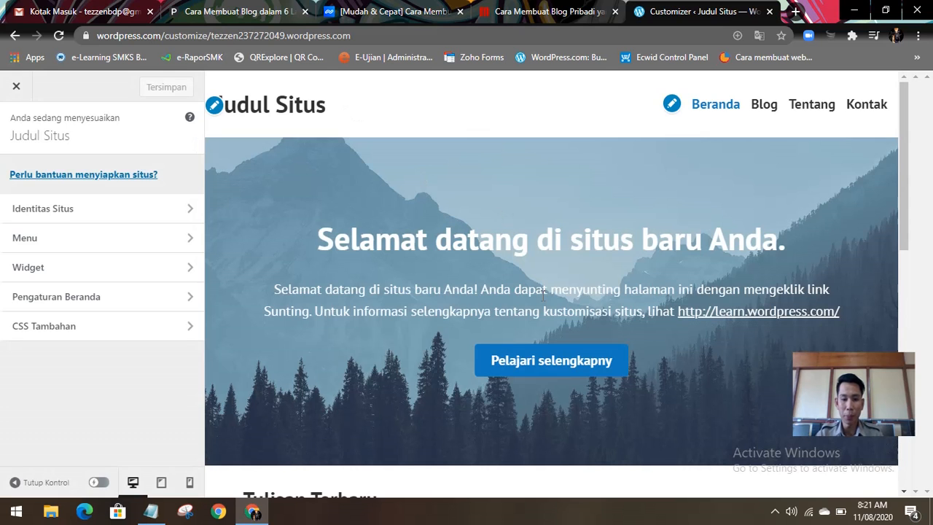
scroll(543, 296, "down", 5)
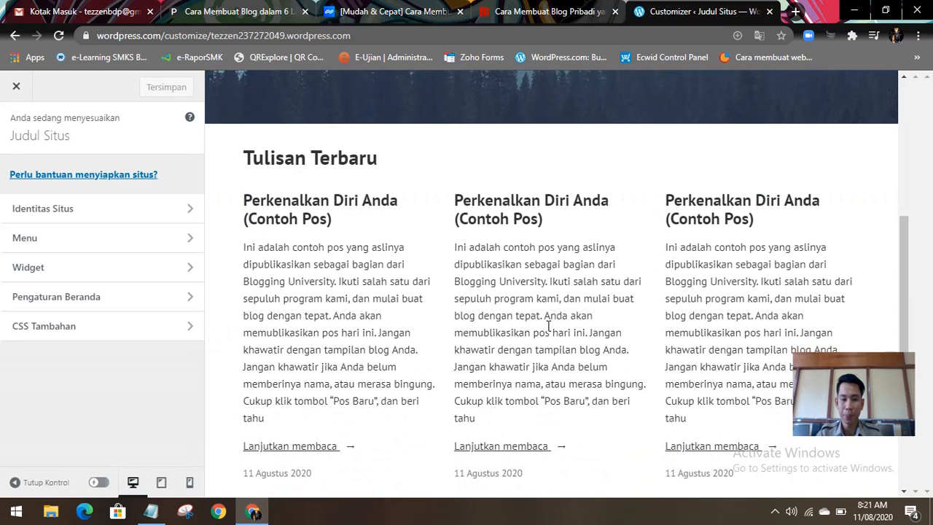
scroll(548, 325, "up", 5)
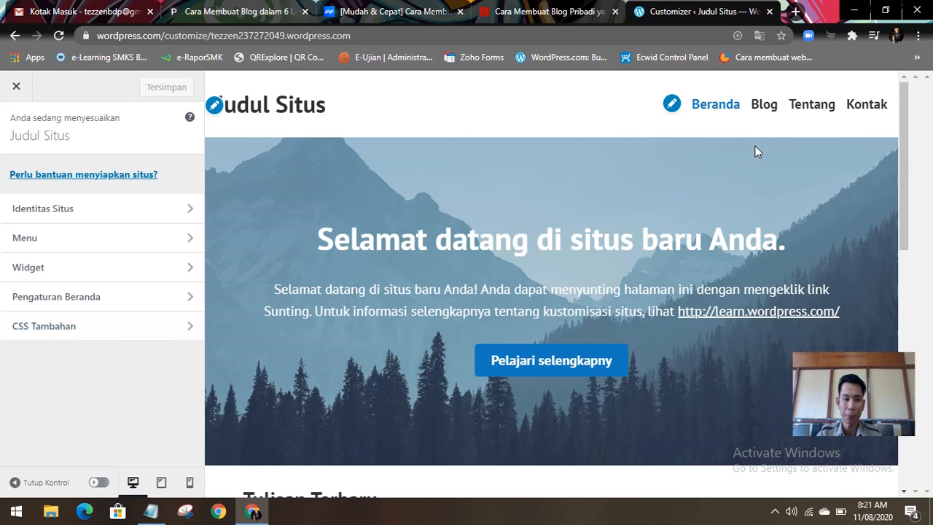
Step: Upload the image 003 BDP X XI XII from the Pictures folder as a logo candidate under Identitas Situs
left_click(83, 138)
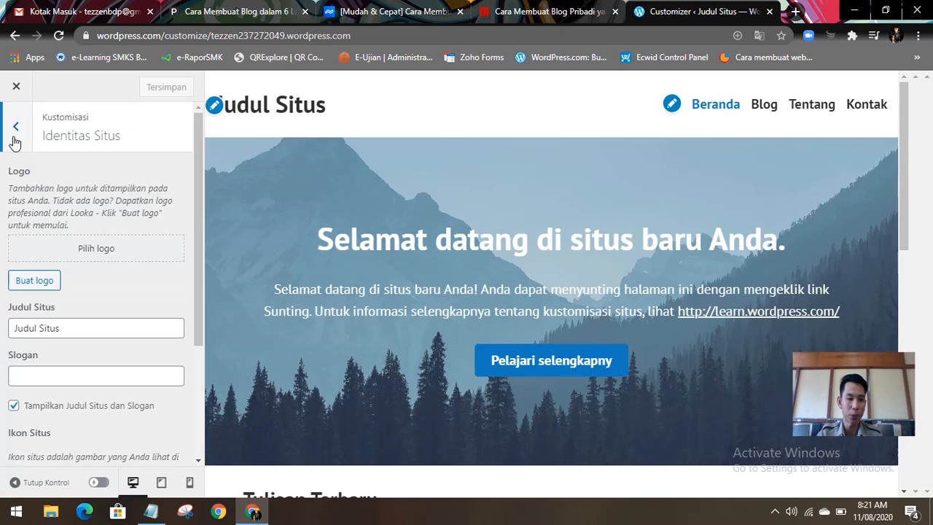
left_click(96, 248)
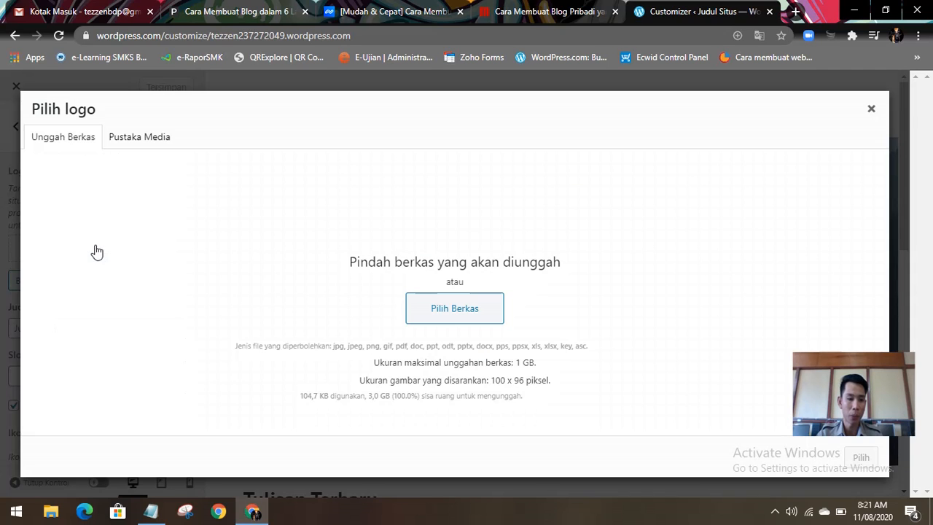
left_click(486, 308)
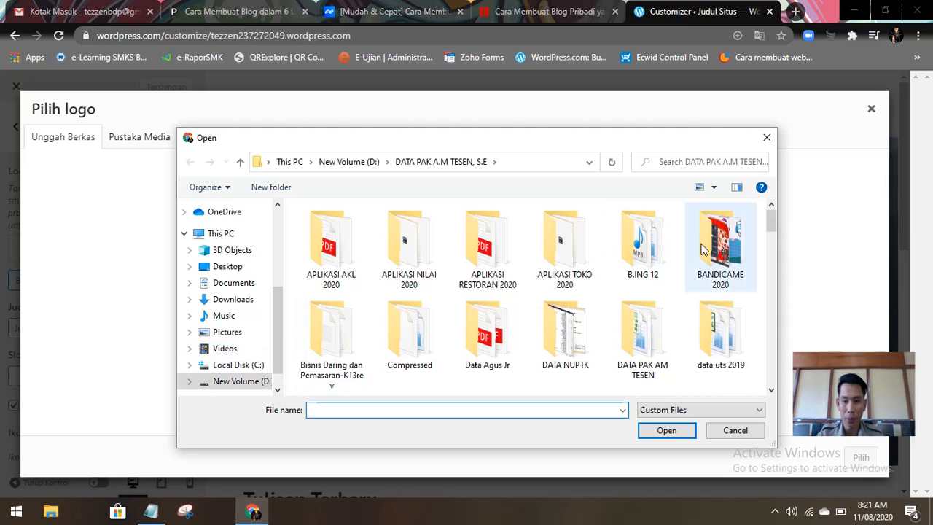
left_click(234, 333)
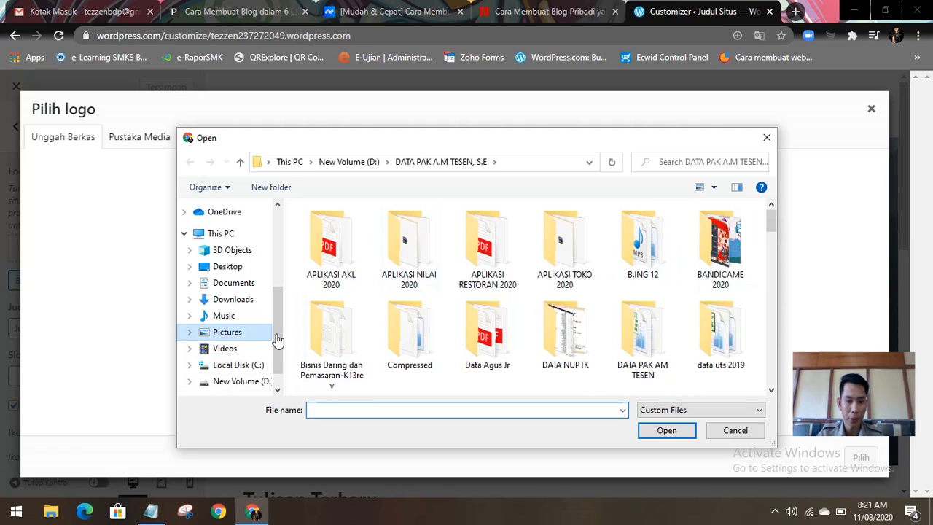
scroll(466, 304, "down", 5)
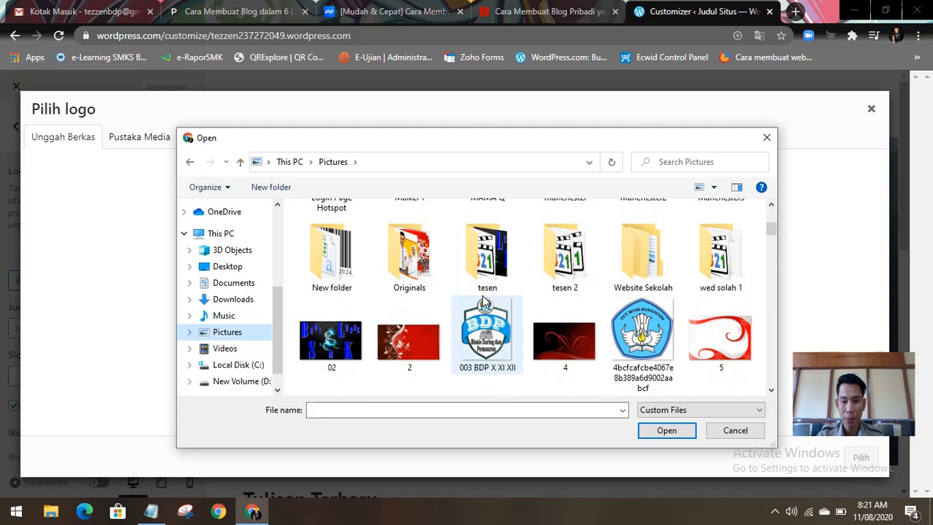
left_click(487, 338)
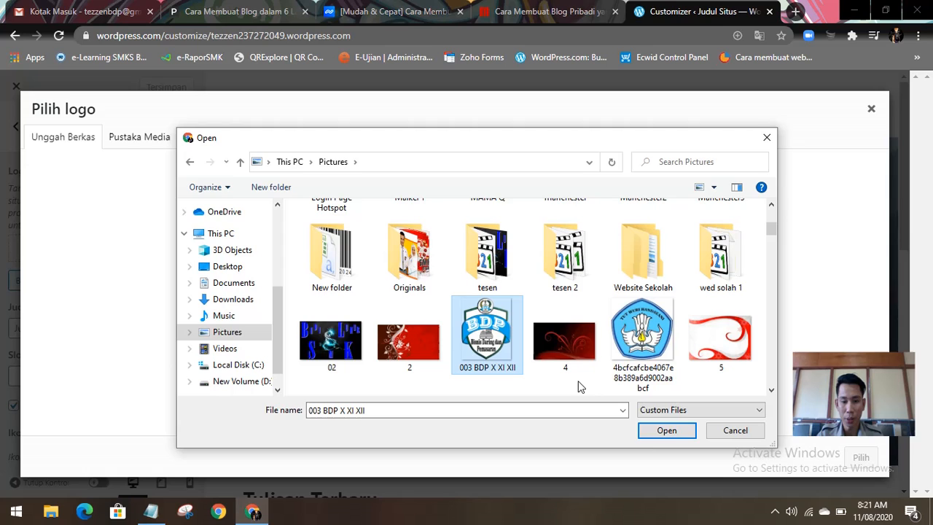
left_click(665, 430)
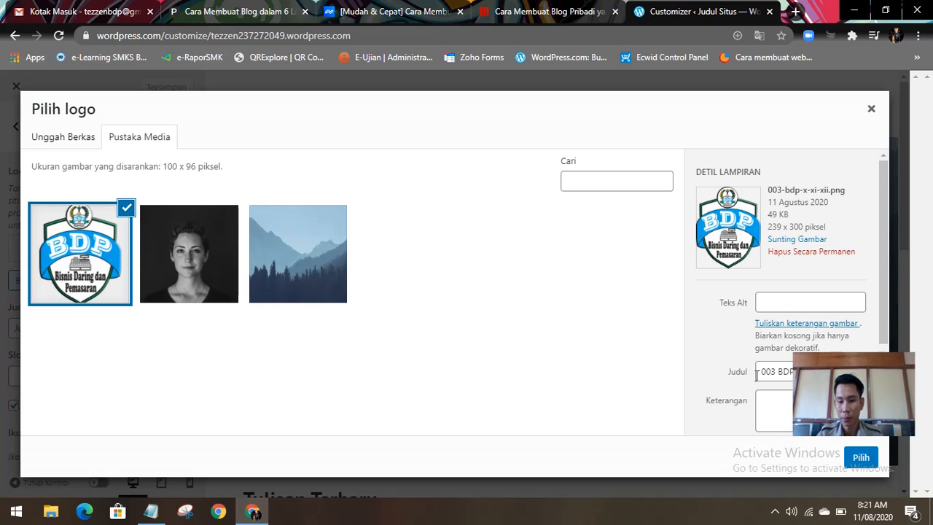
Step: Set the uploaded logo's alt text to "Logo BDP SMK 2020"
left_click(785, 413)
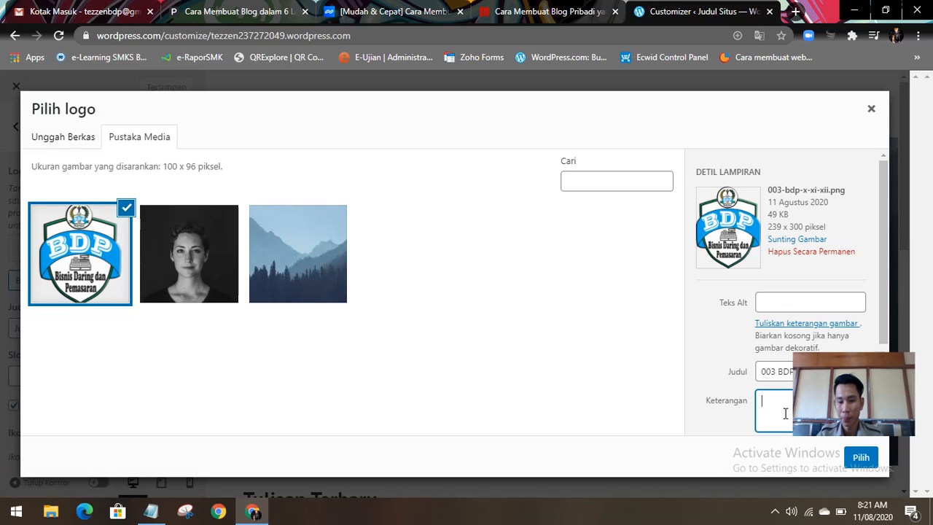
left_click(789, 306)
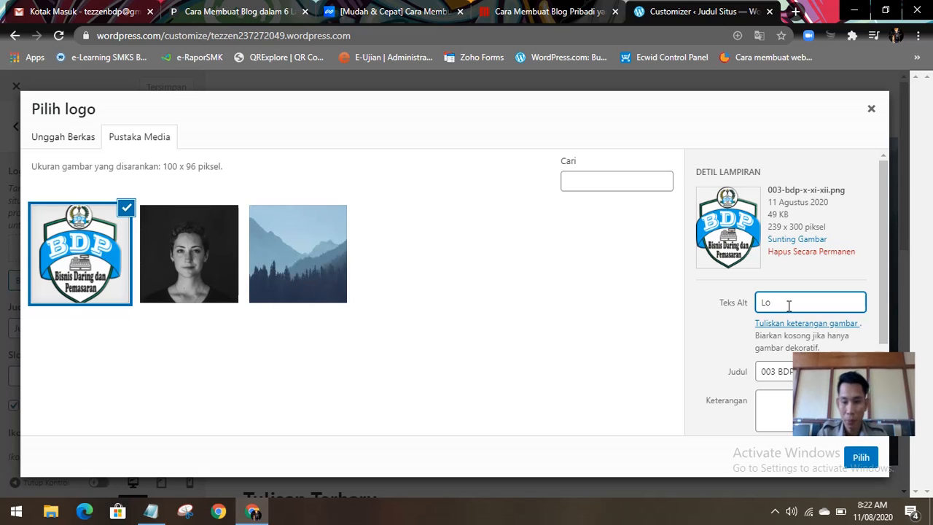
type("o")
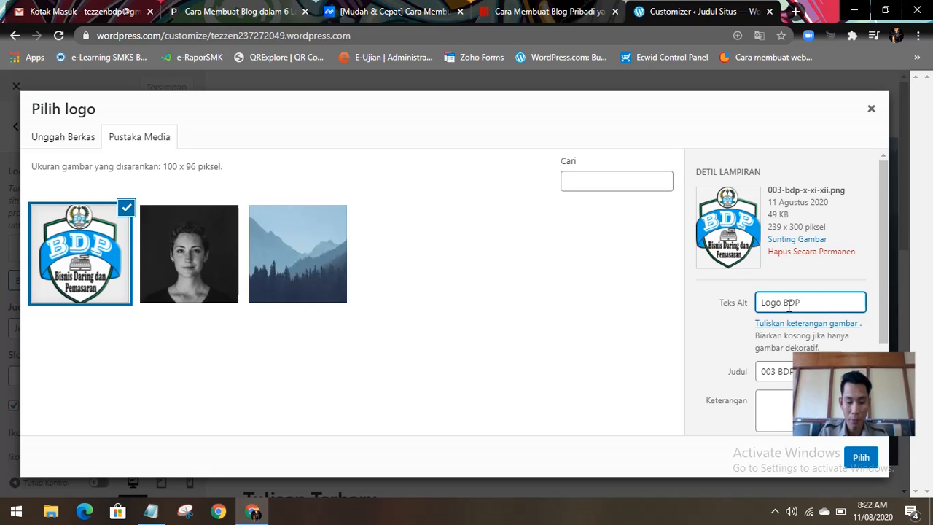
type("BDP SMK")
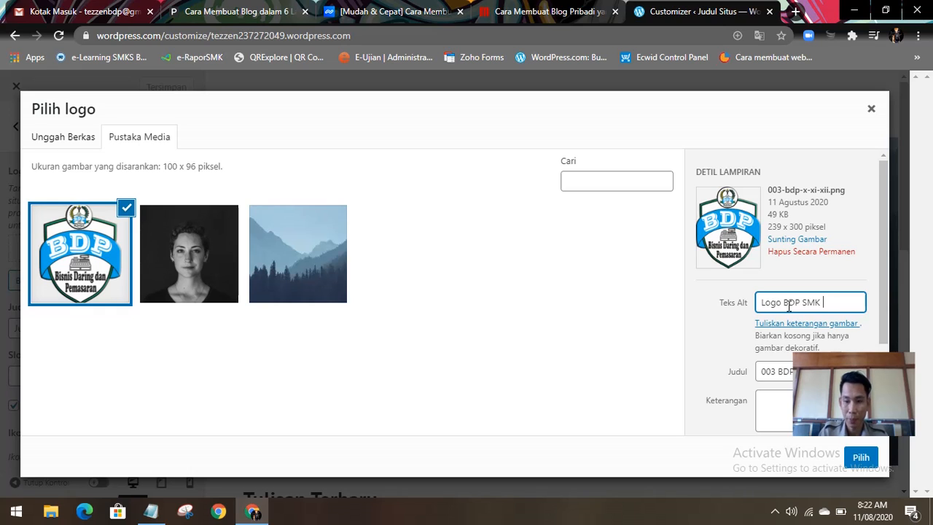
type(" B2020")
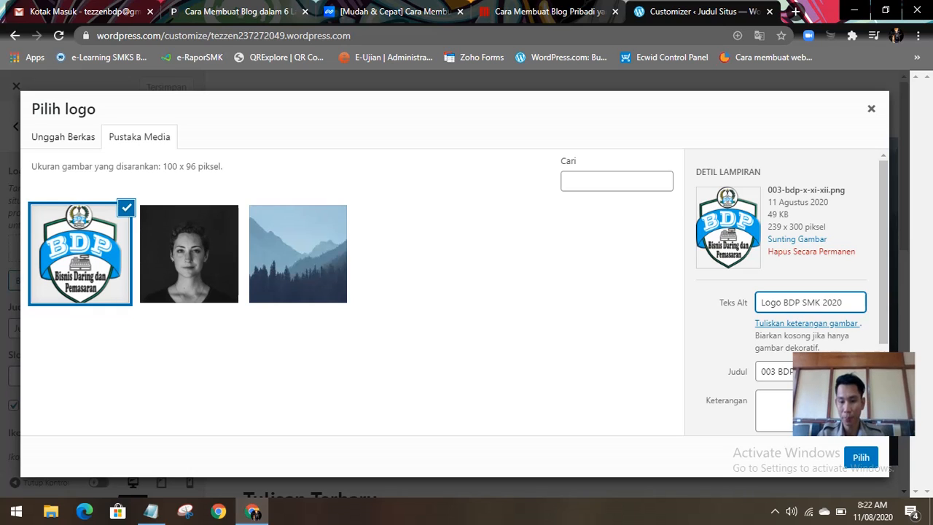
Step: Enter "Bisnis Daring dan Pemsaran" as the logo image's caption (Keterangan)
left_click(805, 411)
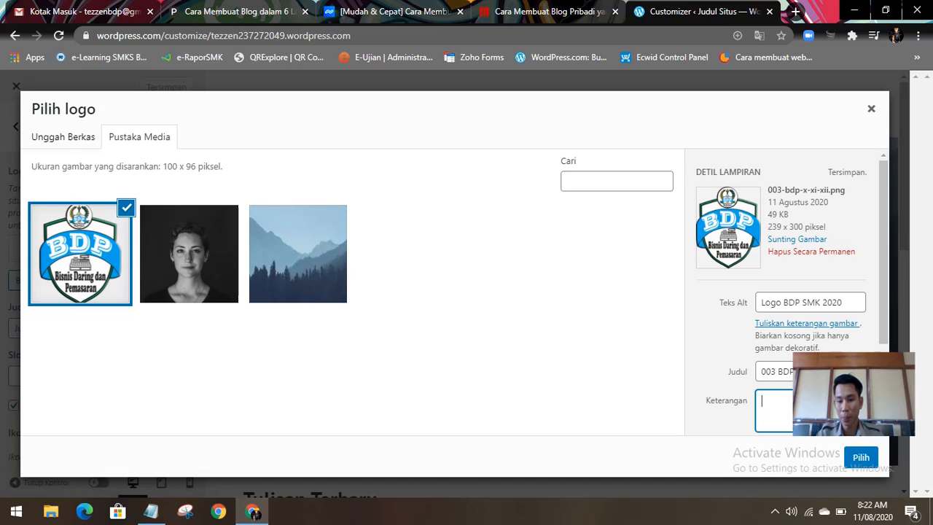
double_click(771, 373)
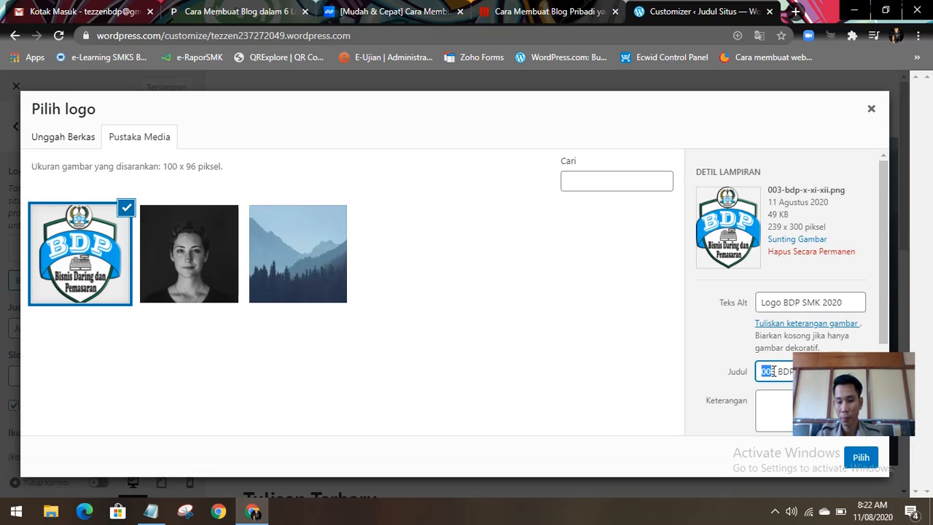
left_click(769, 402)
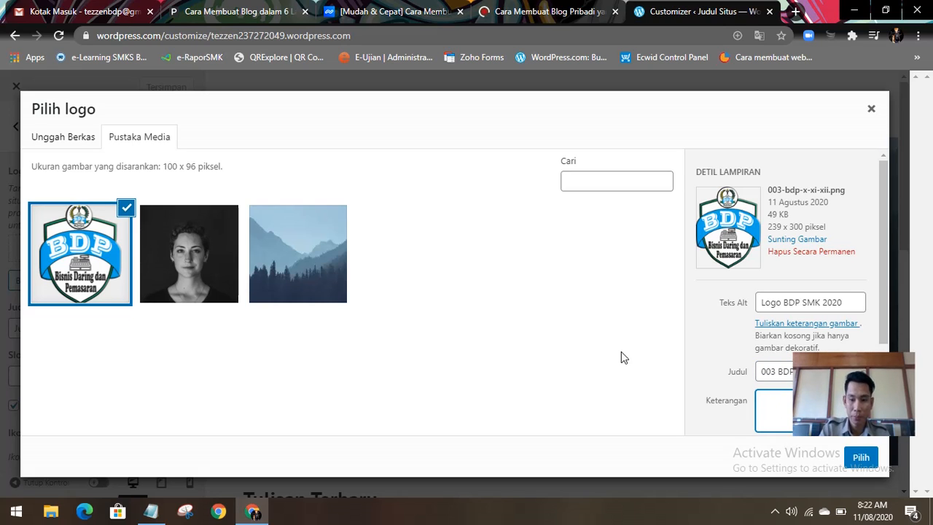
type("Bism")
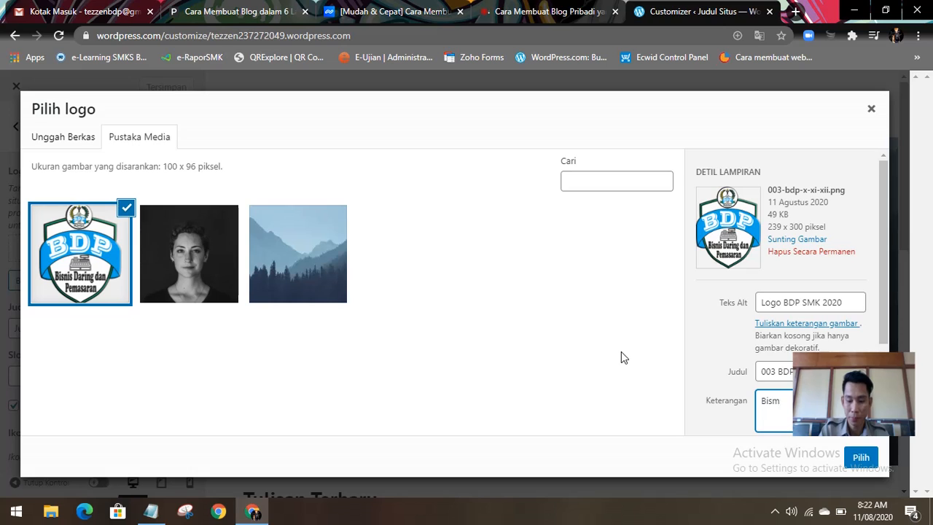
key("BackSpace")
type("nis D")
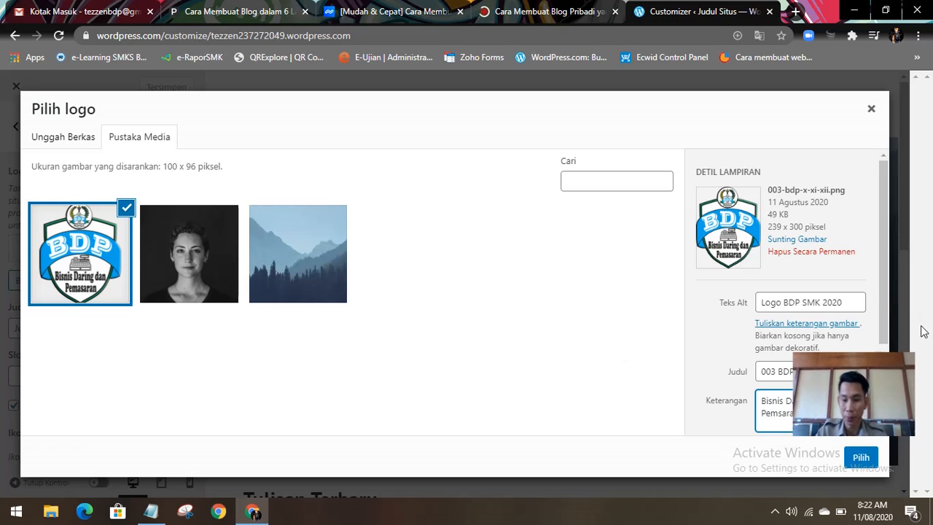
Step: Copy the logo's caption text into its description (Deskripsi)
scroll(881, 325, "down", 2)
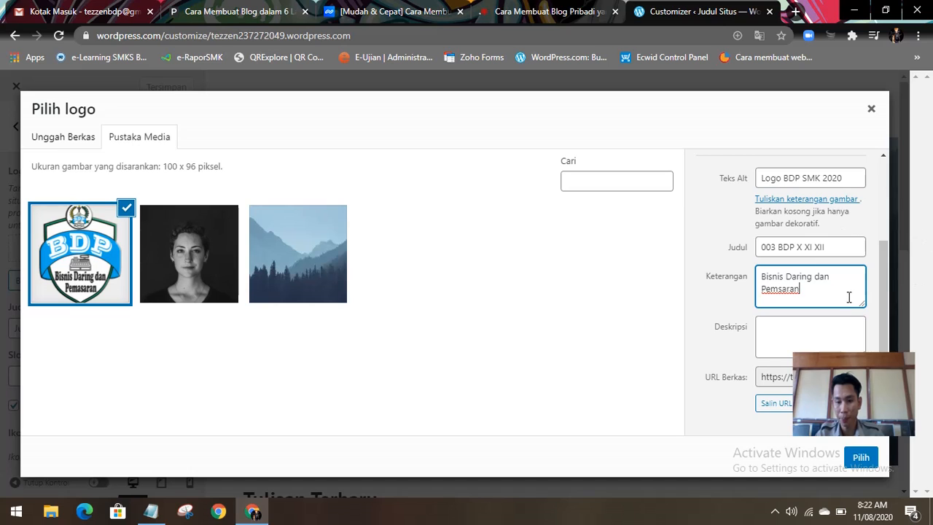
left_click_drag(807, 290, 762, 277)
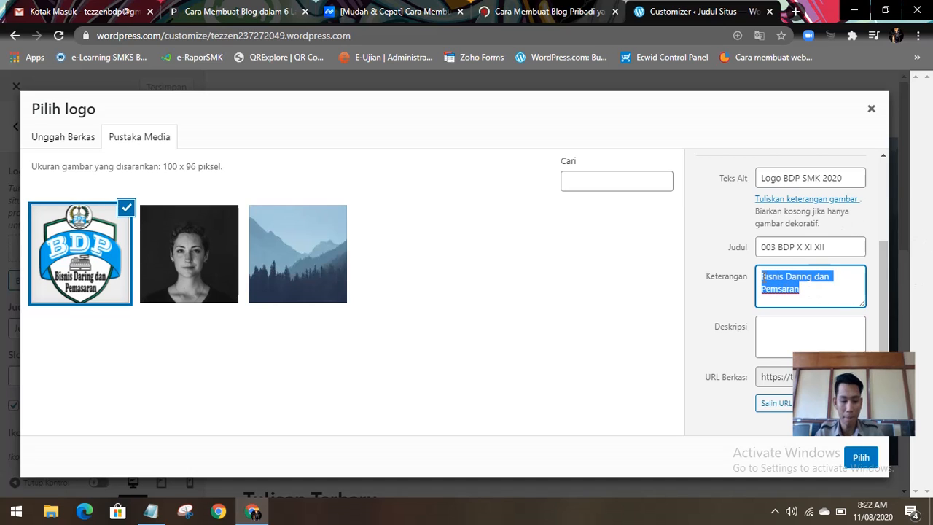
key("ctrl+c")
left_click(787, 328)
key("ctrl+v")
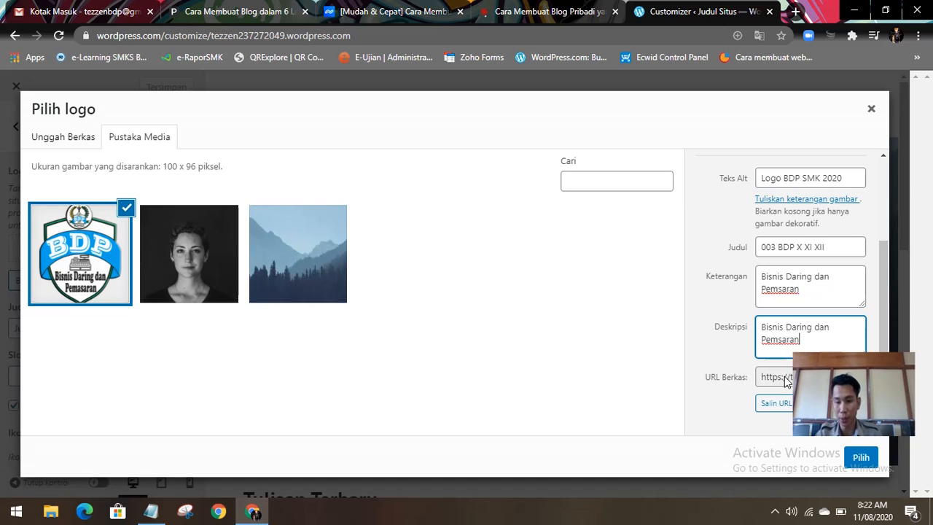
Step: Copy the logo image's file URL (URL Berkas) and paste it below the saved web address in Notepad
left_click(763, 380)
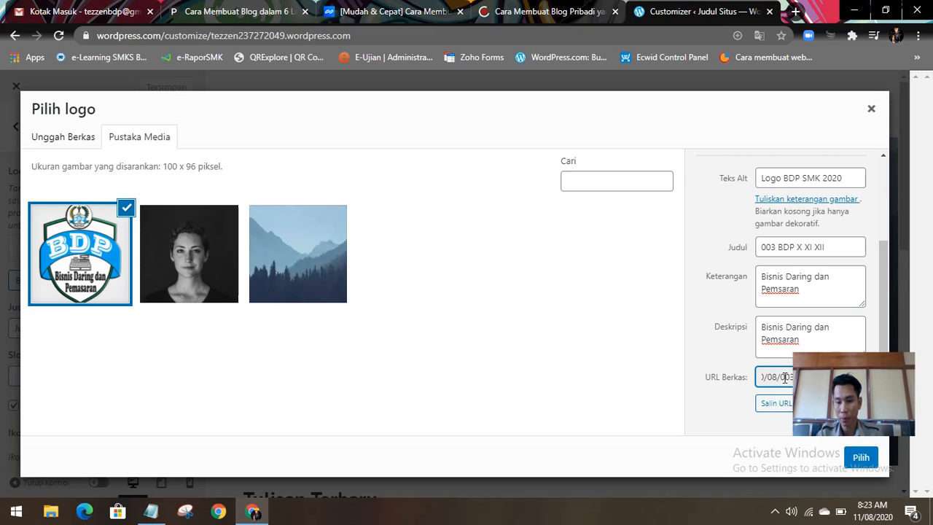
left_click(779, 404)
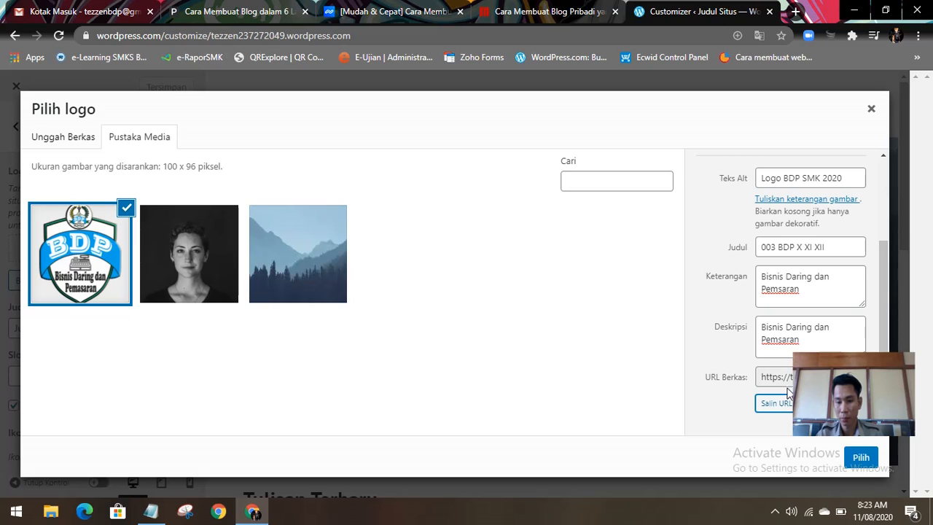
left_click(792, 377)
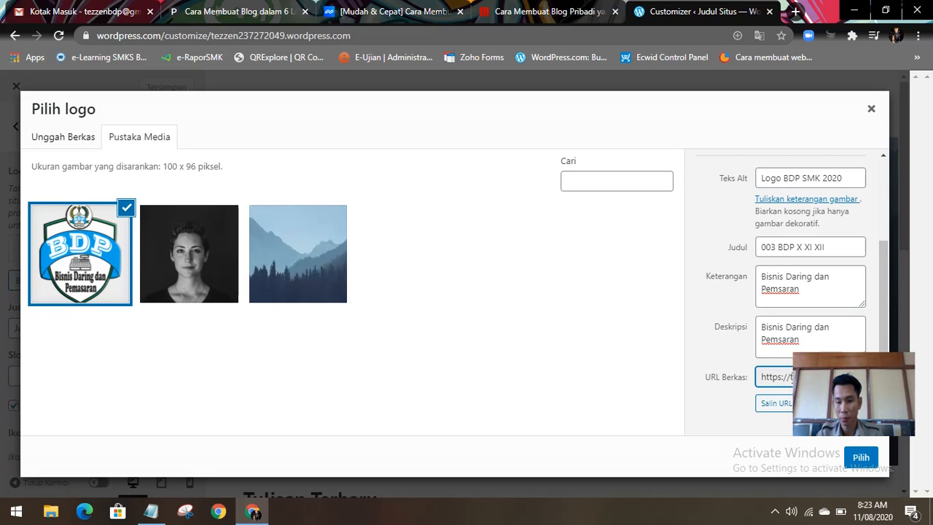
triple_click(764, 377)
right_click(780, 375)
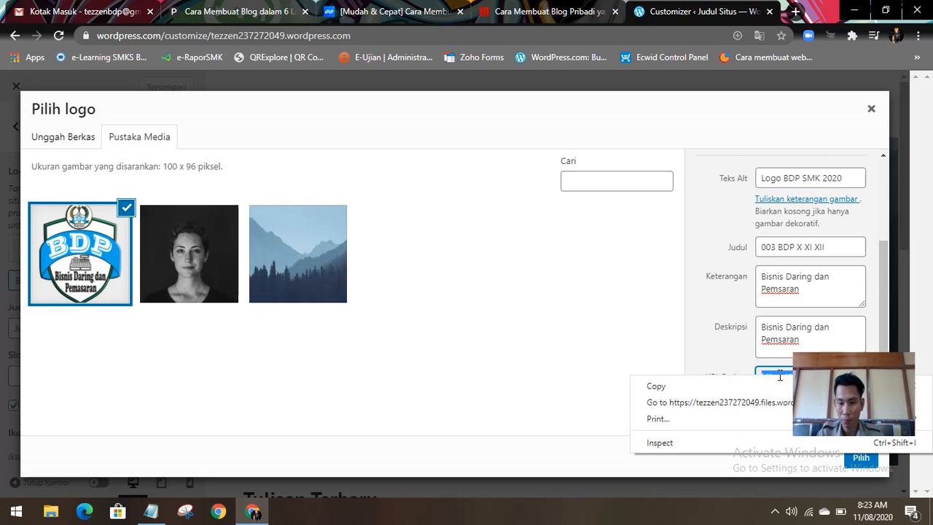
left_click(674, 386)
left_click(149, 514)
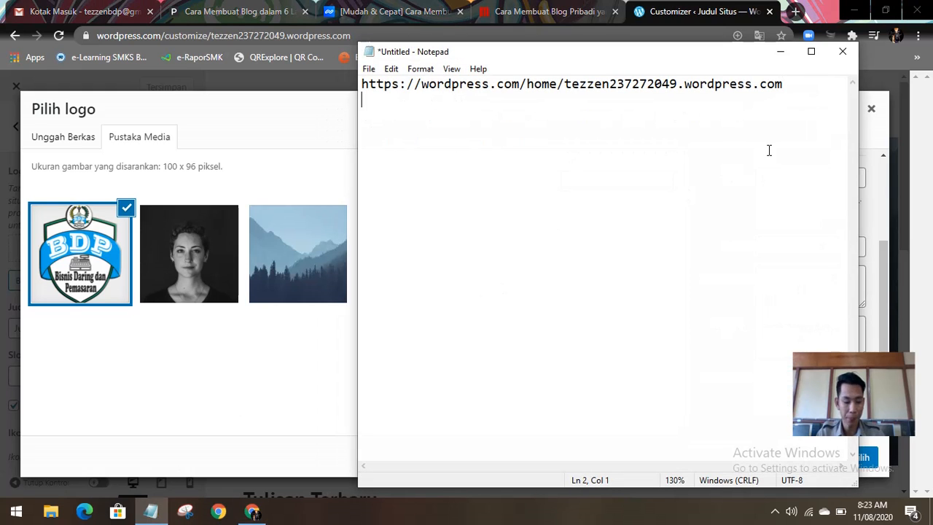
key("ctrl+v")
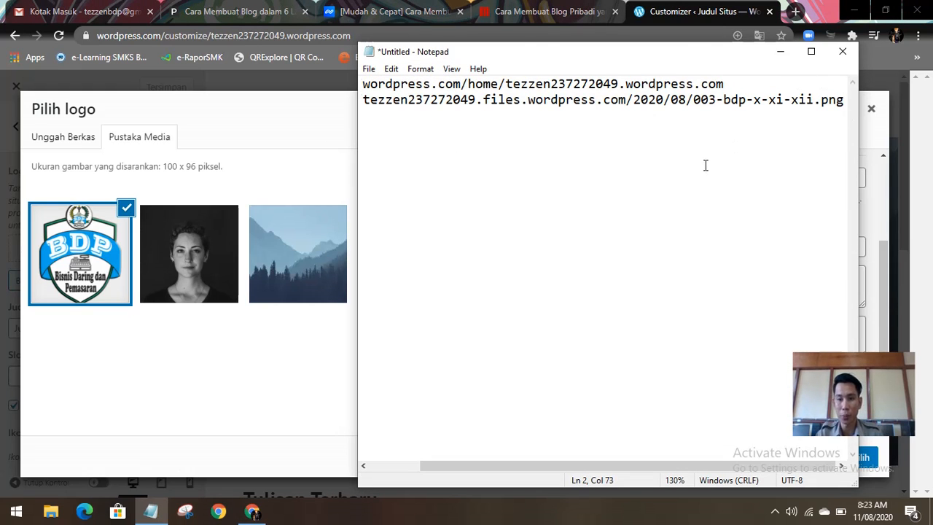
scroll(716, 150, "down", 3)
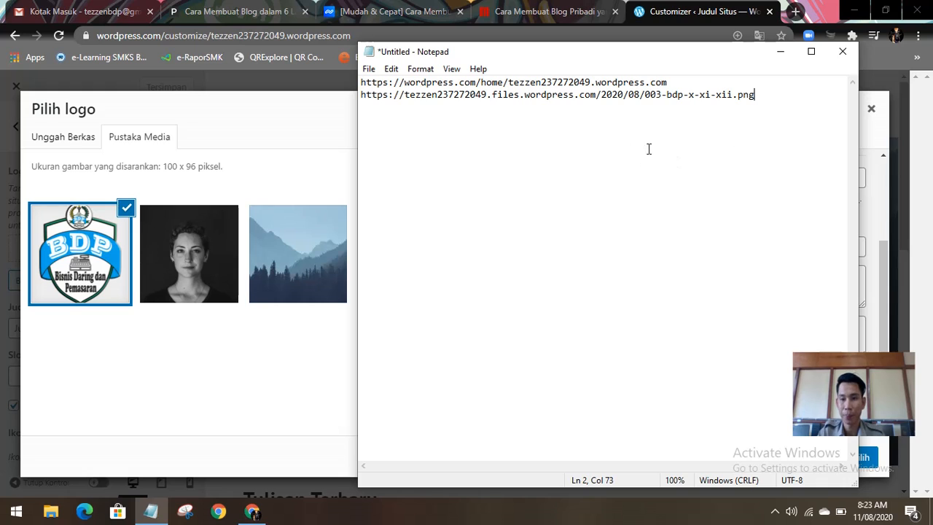
left_click(780, 51)
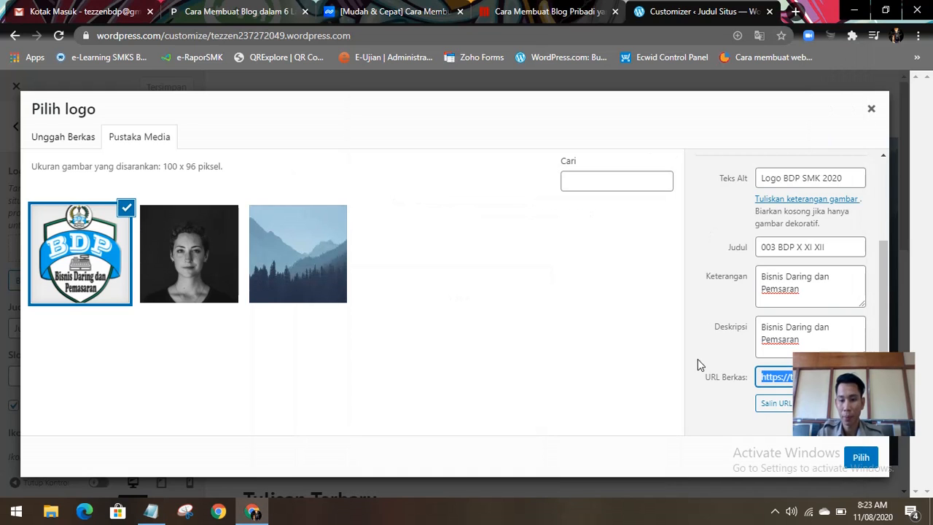
Step: Choose the BDP image as the site logo, extending the crop area up and down to take in the whole emblem
left_click(861, 455)
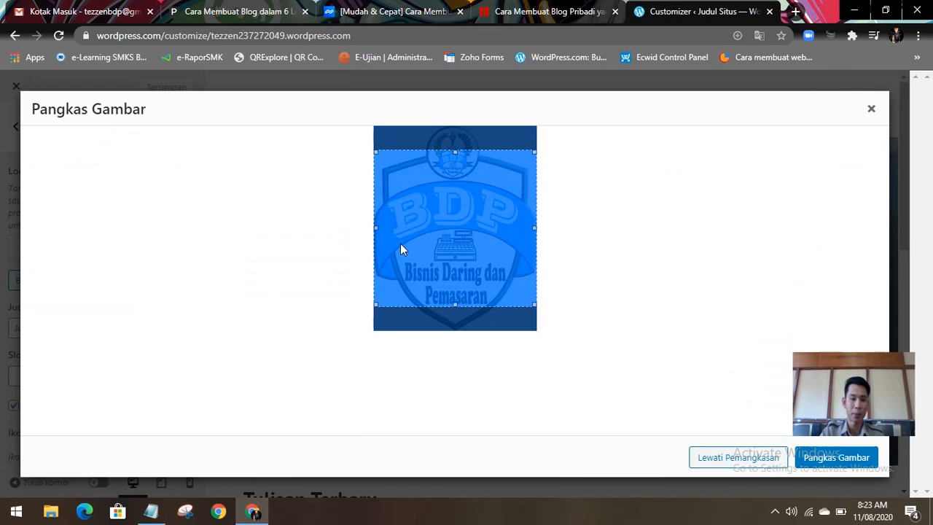
left_click_drag(452, 152, 452, 125)
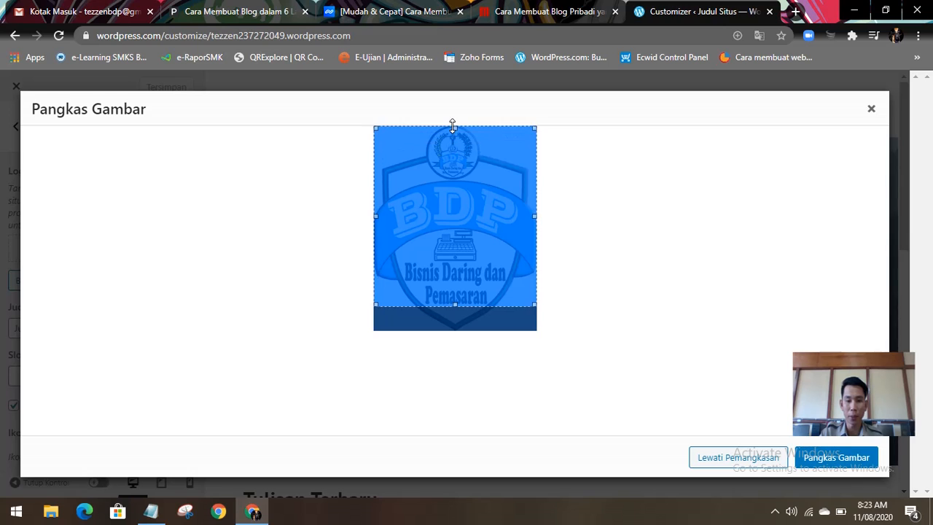
left_click_drag(453, 305, 455, 328)
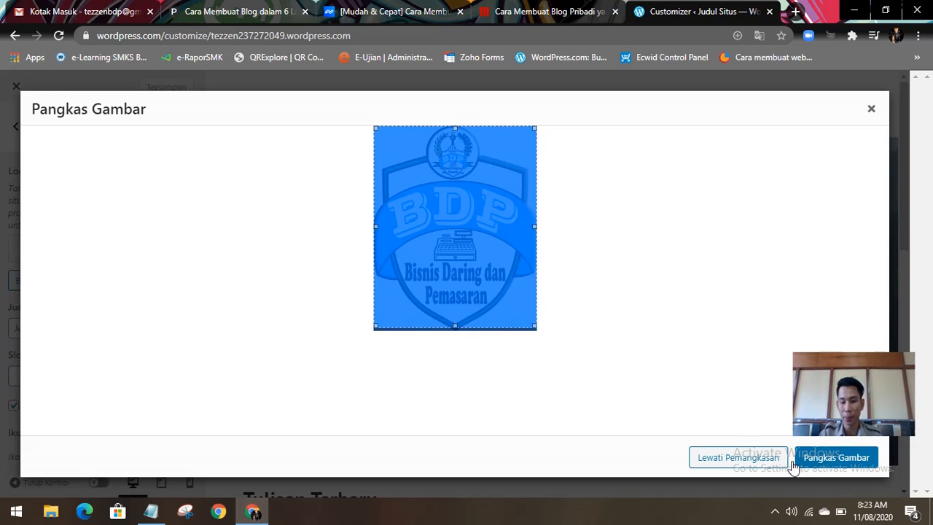
left_click(824, 465)
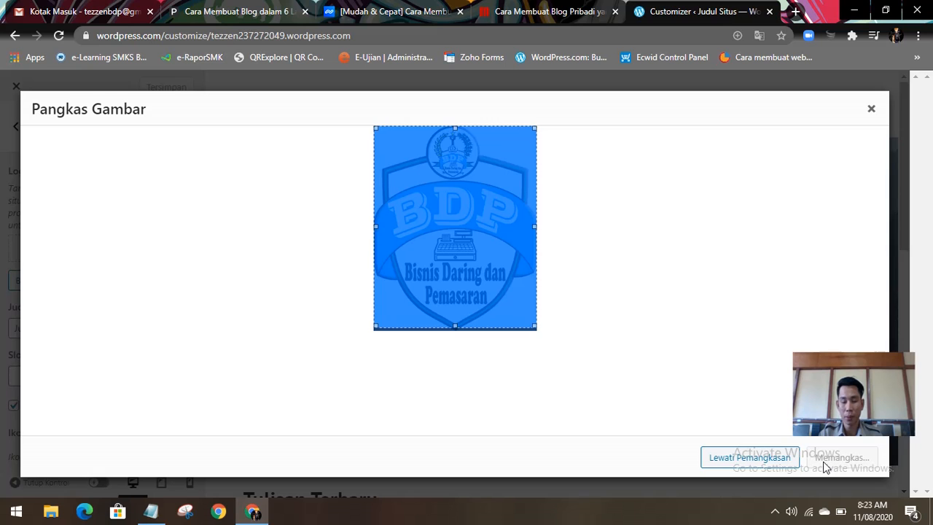
left_click(741, 465)
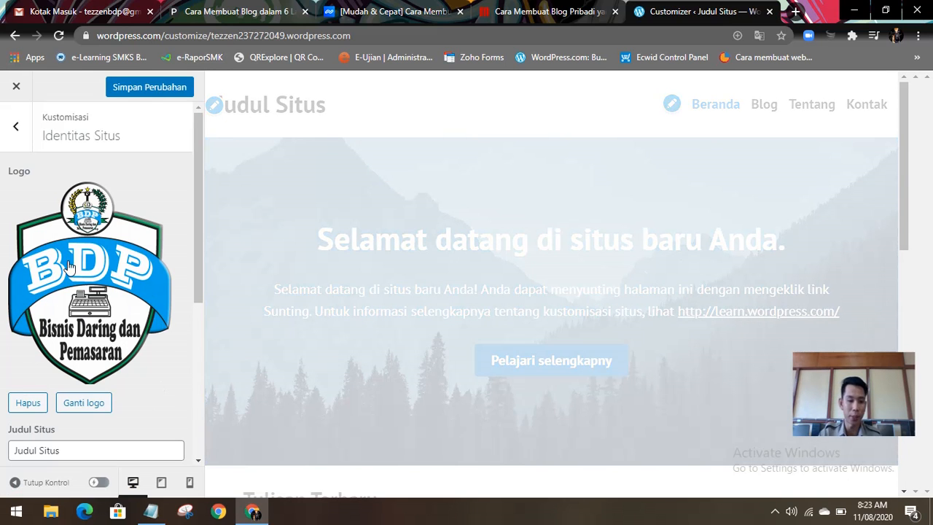
Step: Set the site title (Judul Situs) to "Membuat Website Sederhana"
scroll(66, 364, "down", 3)
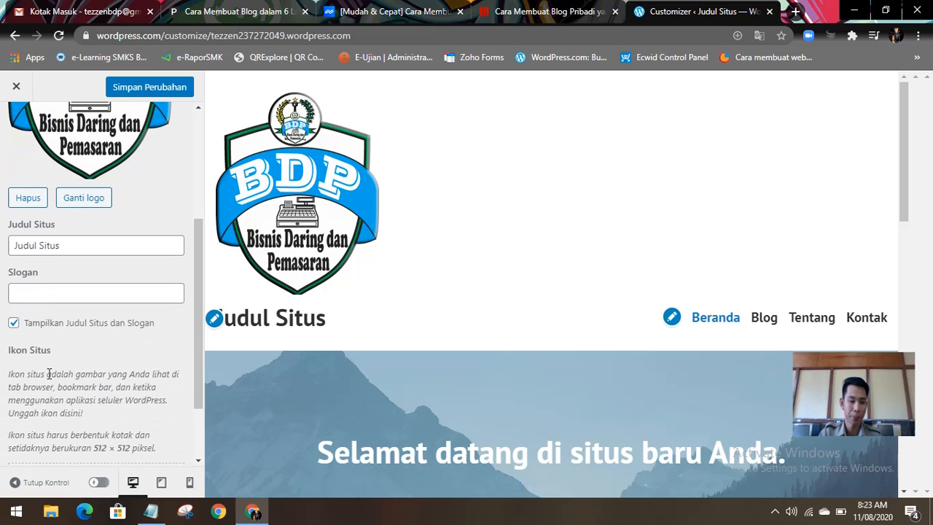
scroll(491, 298, "down", 2)
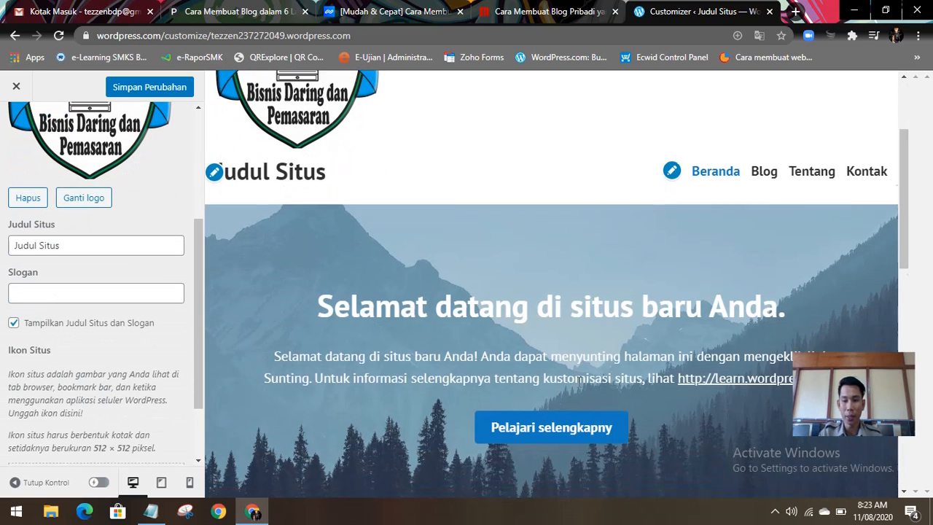
scroll(588, 365, "down", 2)
scroll(590, 363, "up", 5)
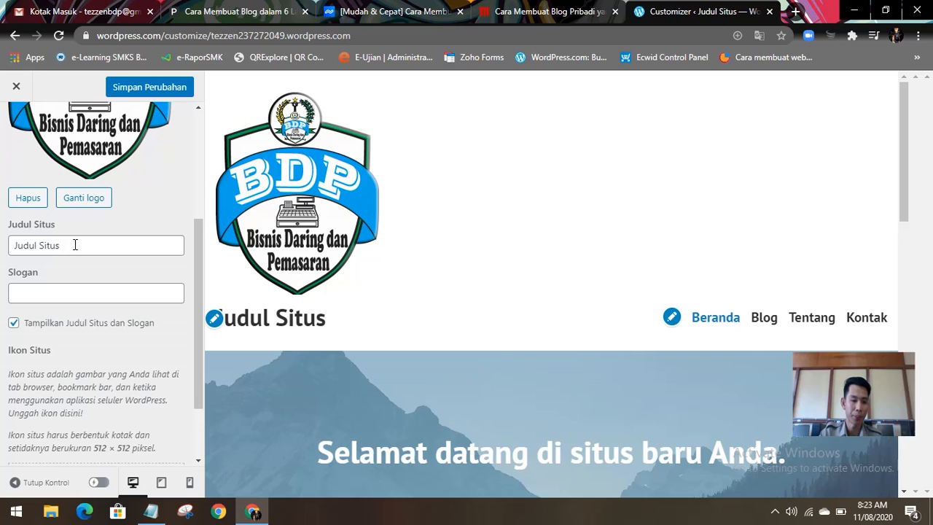
left_click_drag(75, 244, 11, 246)
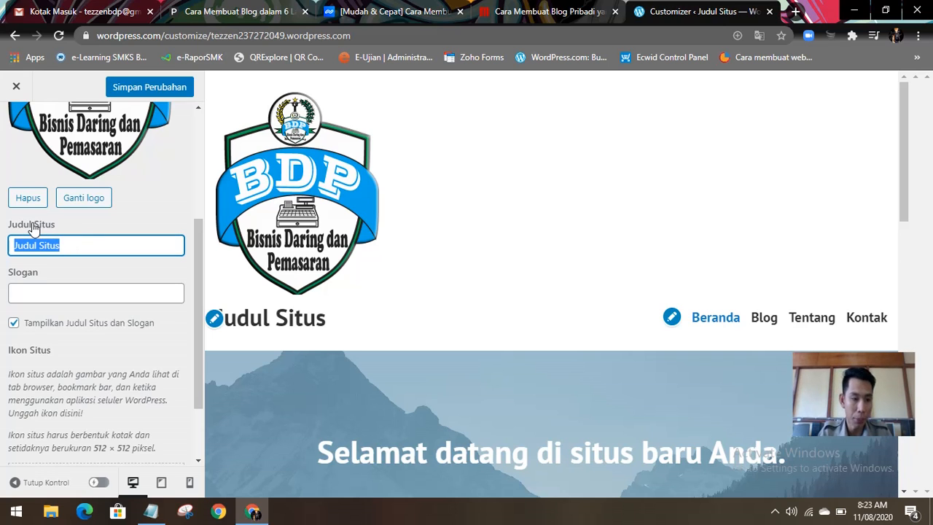
type("Mem")
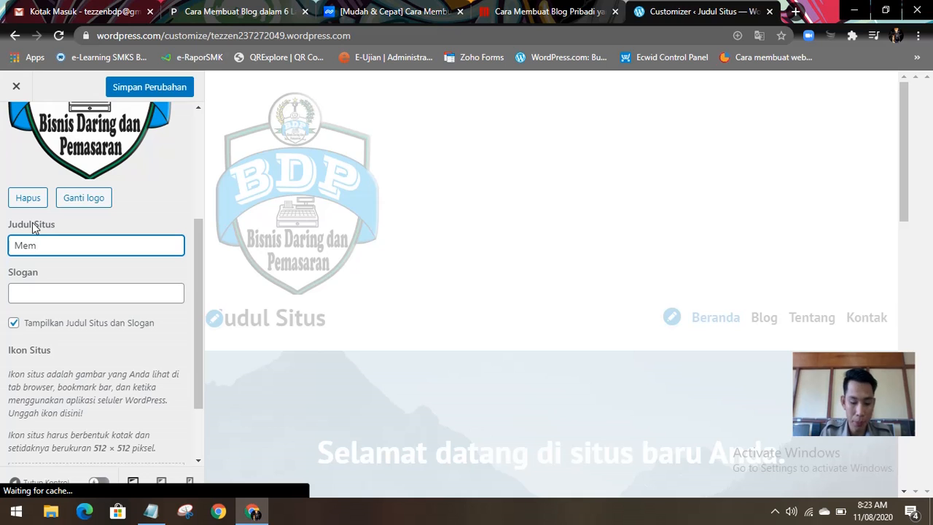
type("buat ")
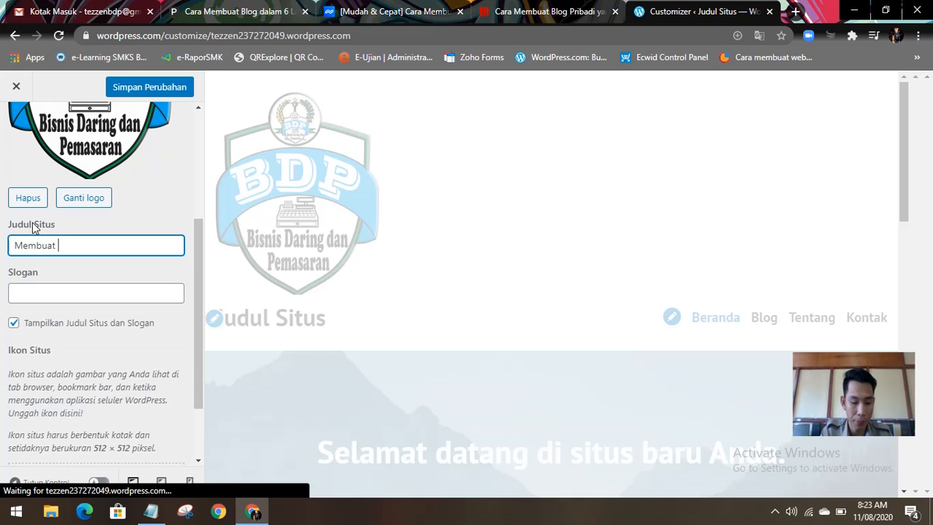
type("Webs")
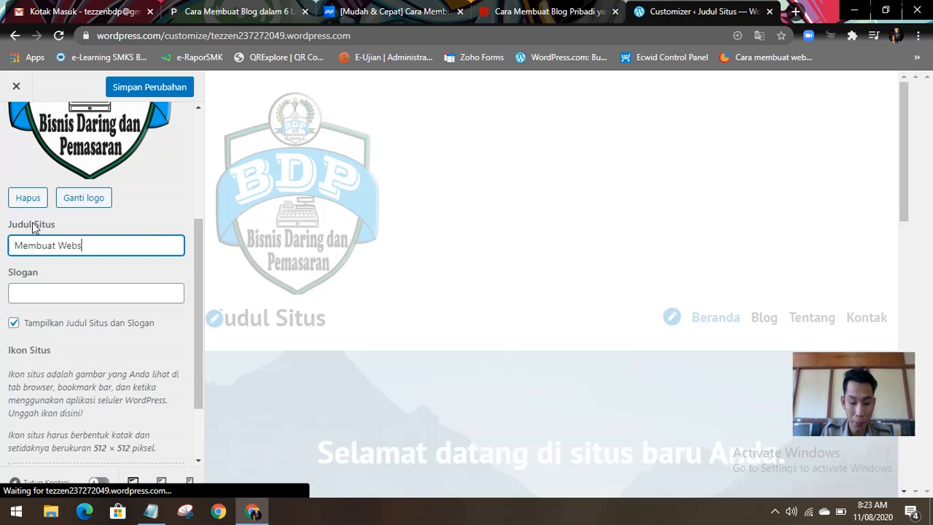
type("ite Se")
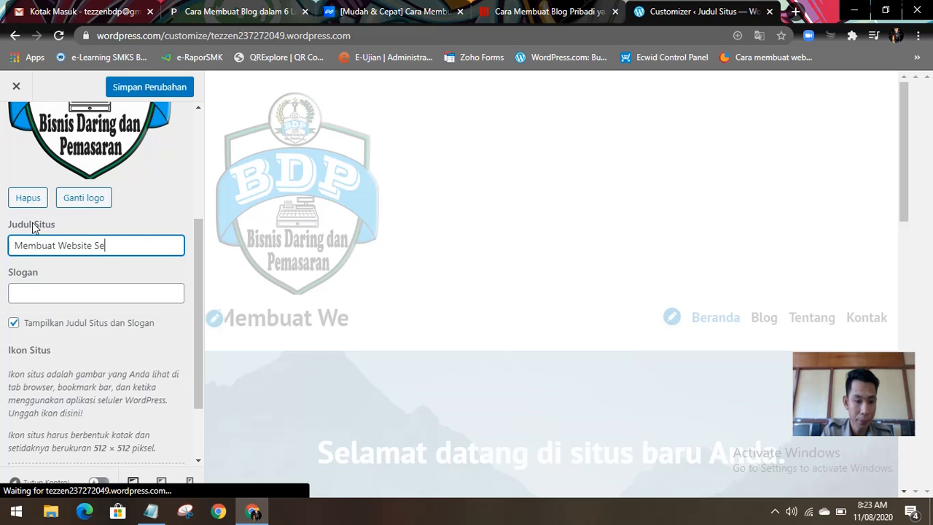
type("der")
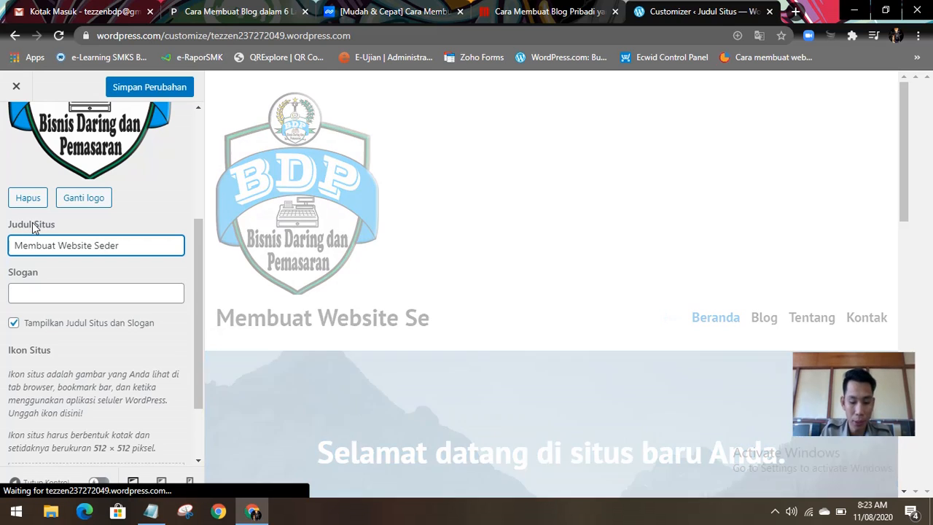
type("hana")
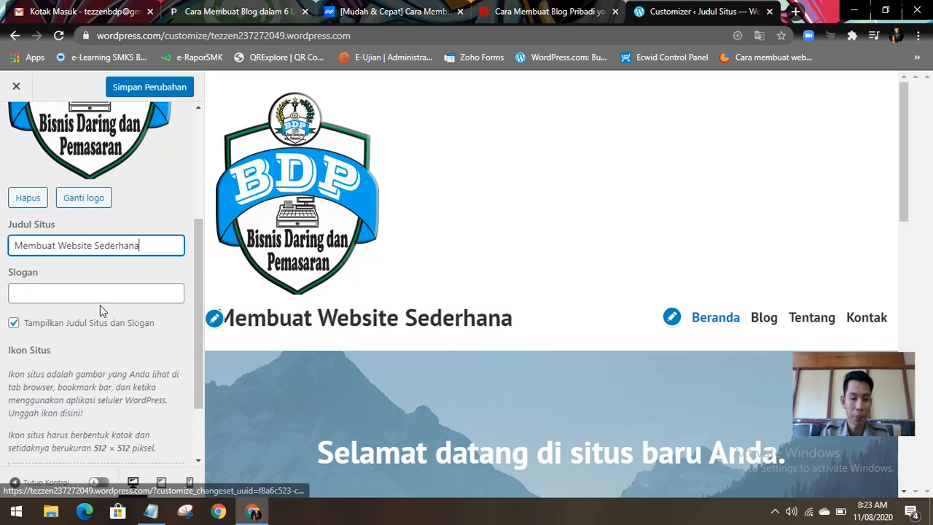
Step: Enter "SMK HEBAT" as the site's slogan and check the header in the preview
left_click_drag(158, 246, 14, 249)
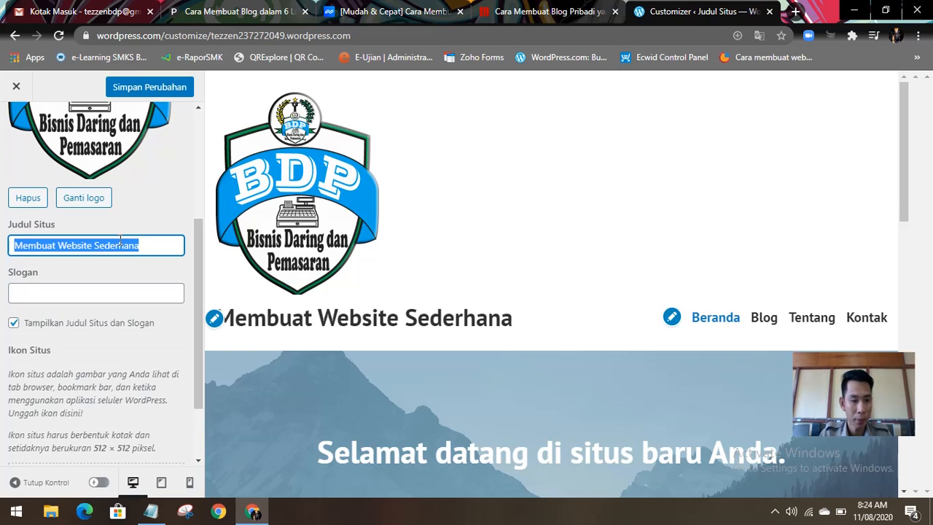
left_click(35, 297)
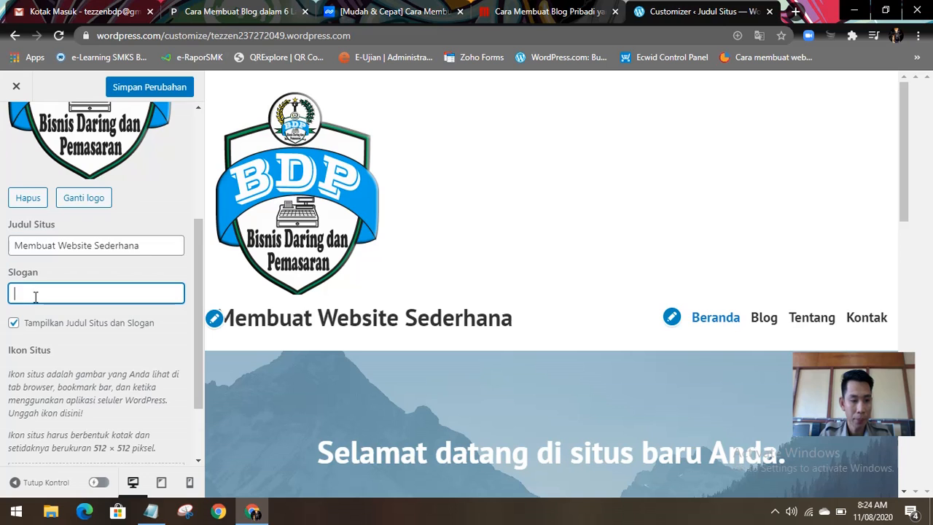
type("SM")
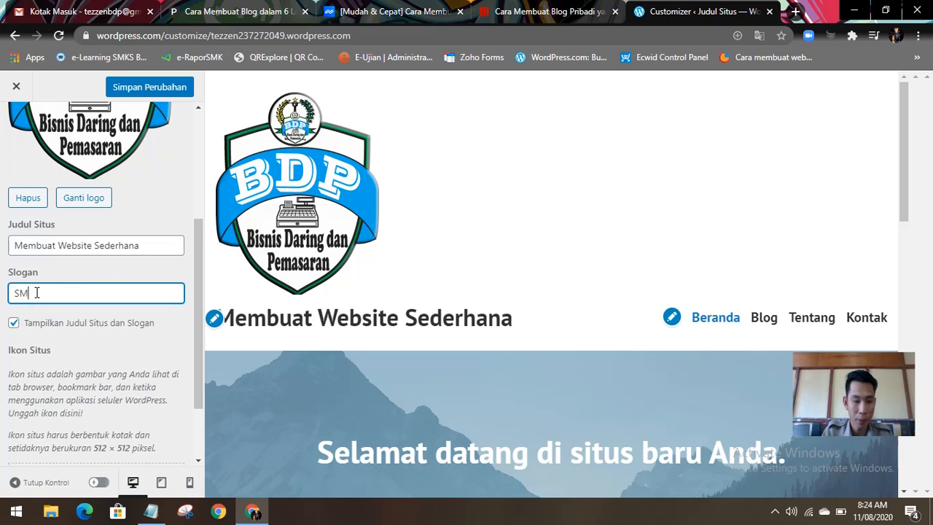
type("K HEB")
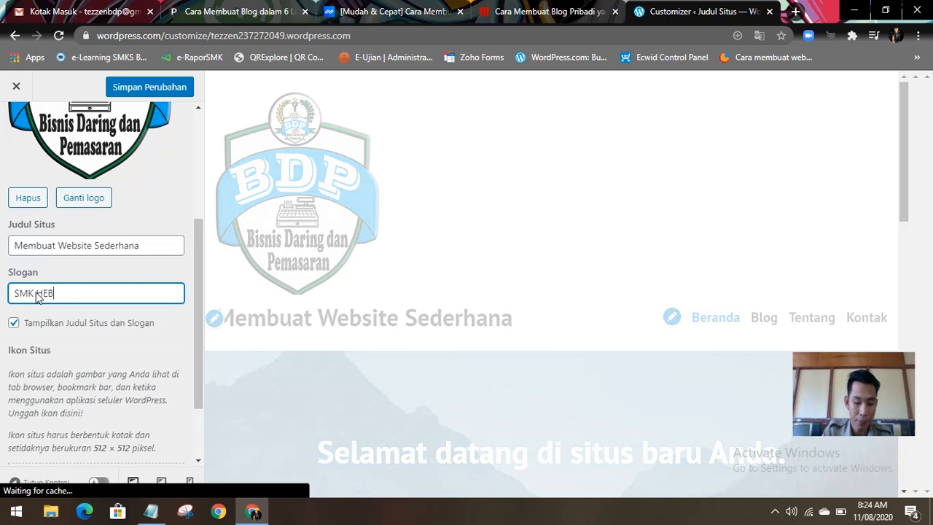
type("AT")
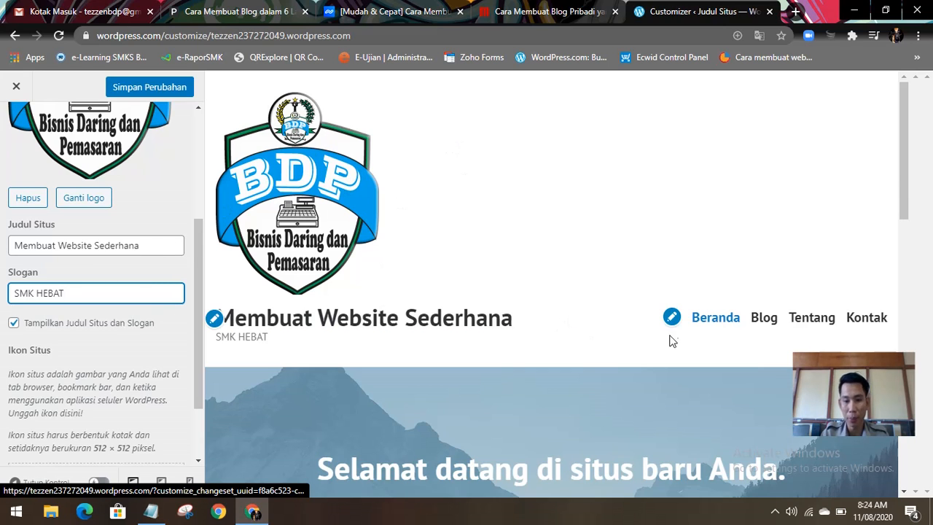
scroll(562, 291, "down", 2)
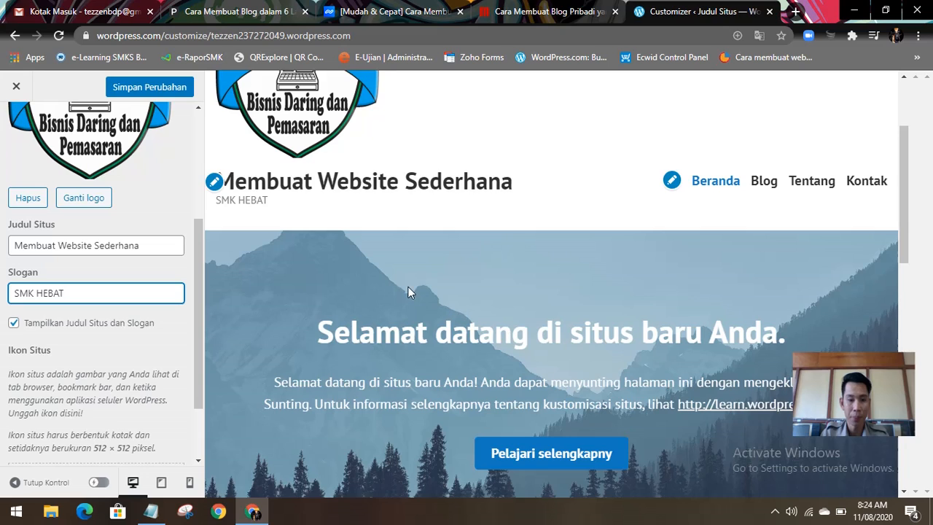
scroll(408, 286, "up", 2)
Step: Upload the image "123" from the Pictures folder as a new site icon (Ikon Situs) image
scroll(73, 373, "down", 1)
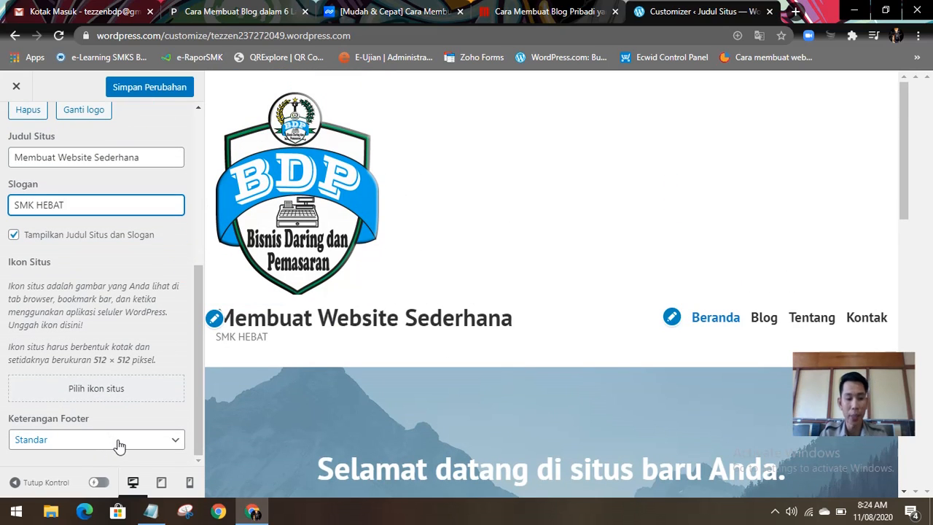
left_click(120, 399)
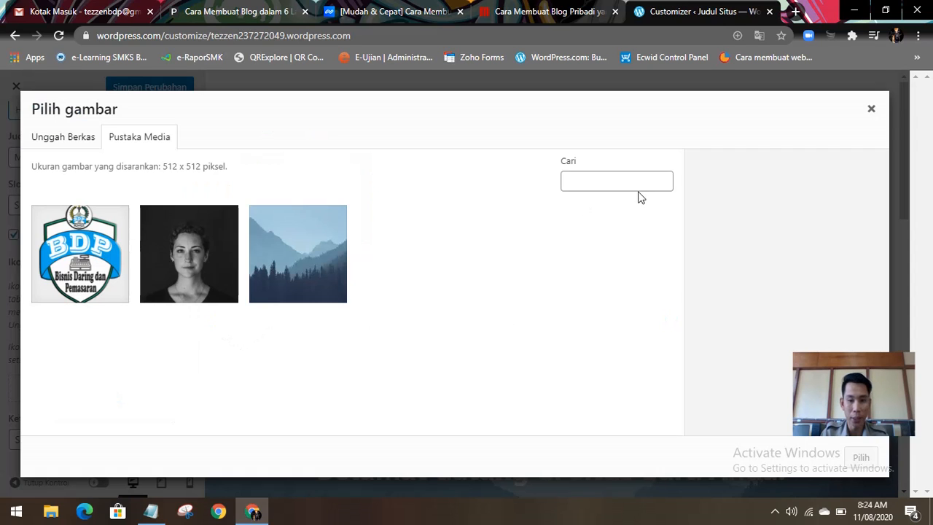
left_click(67, 140)
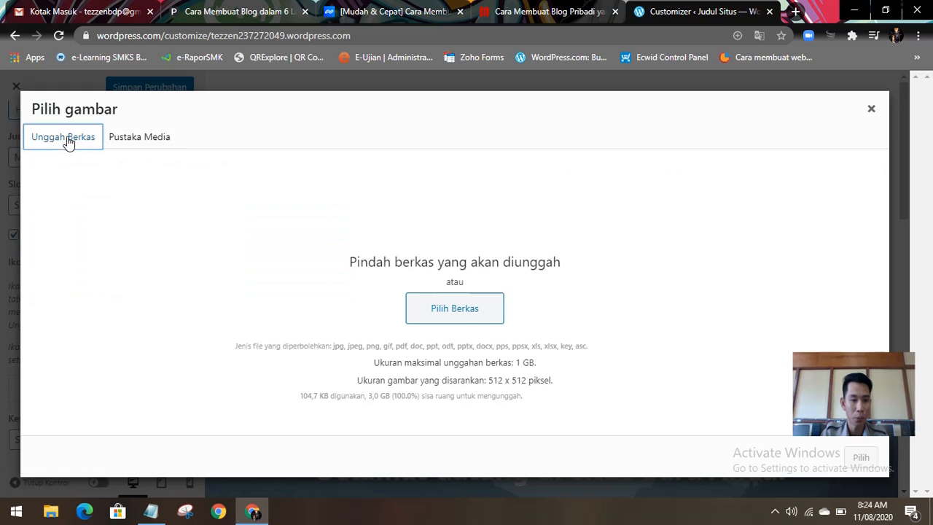
left_click(448, 311)
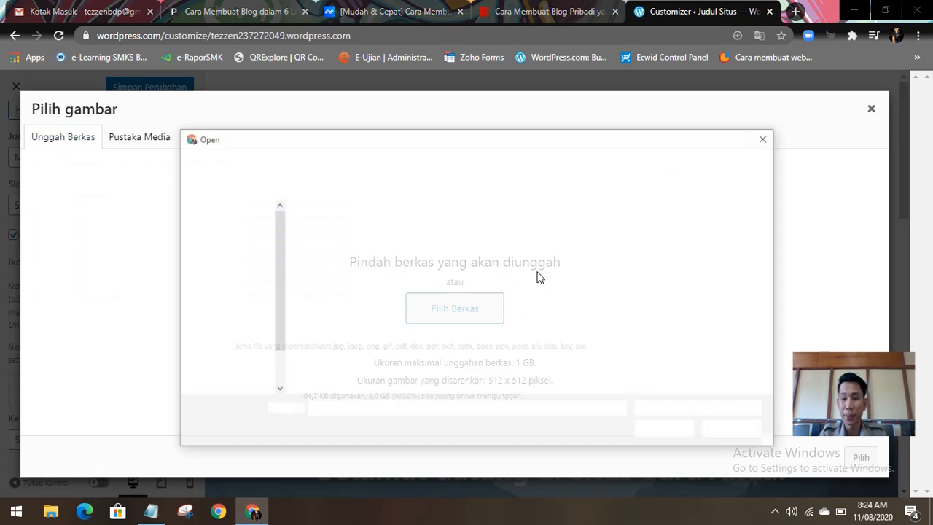
scroll(545, 280, "down", 2)
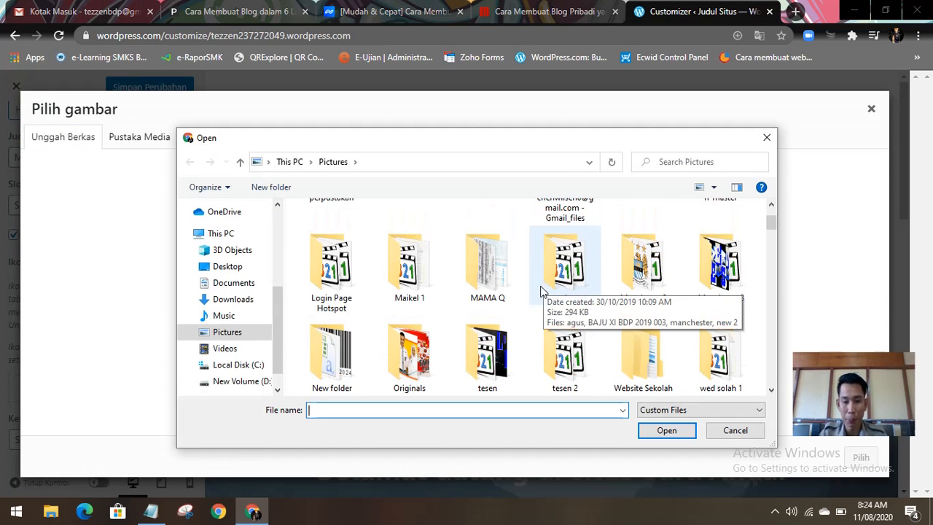
left_click(248, 331)
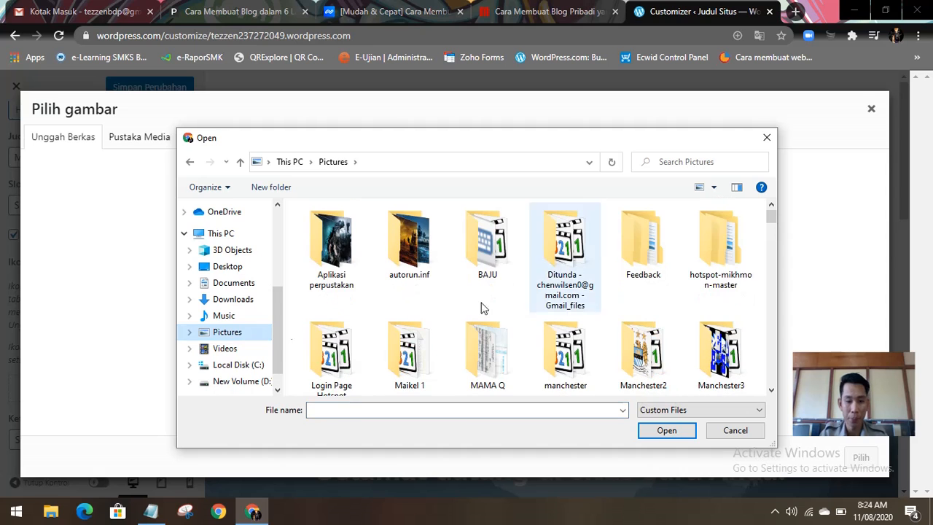
scroll(532, 300, "down", 2)
scroll(531, 299, "down", 5)
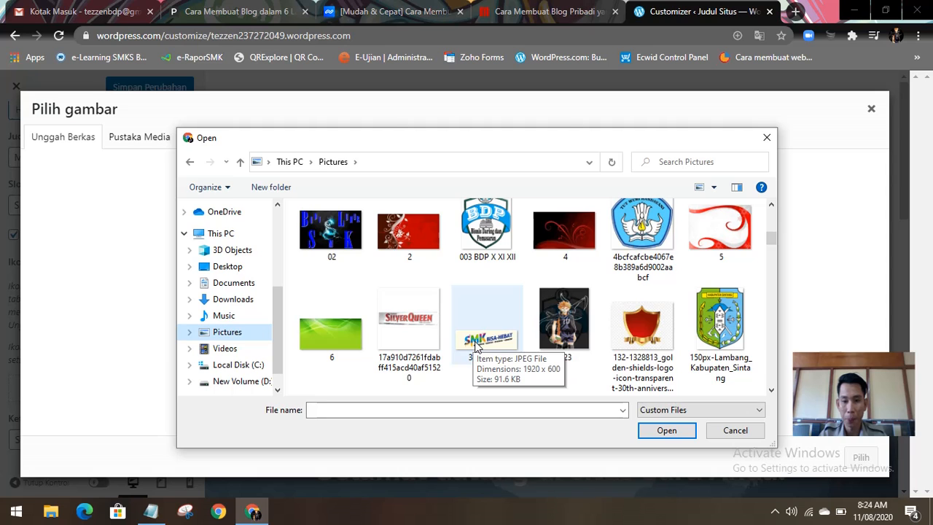
left_click(561, 317)
left_click(666, 431)
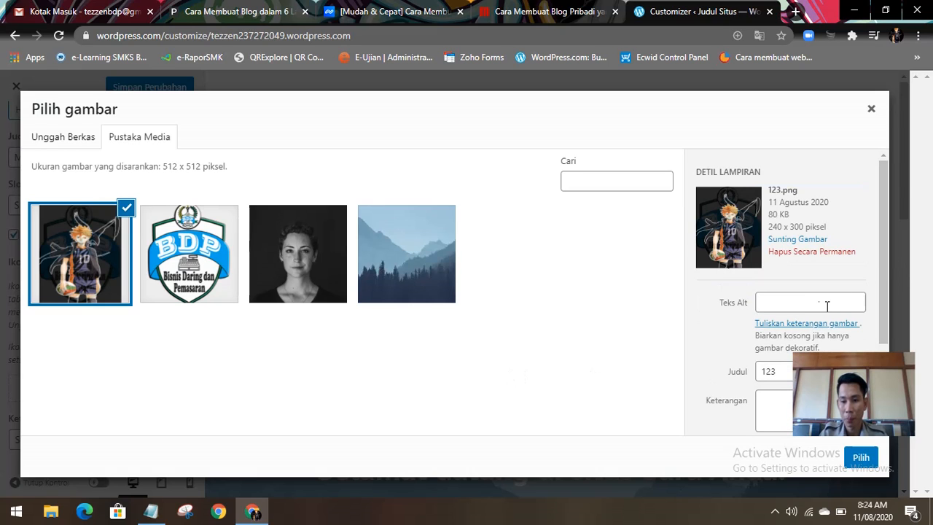
Step: Set the uploaded image's alt text (Teks Alt) to "XI BDP" and its title (Judul) to "Animasi Logo"
left_click(810, 304)
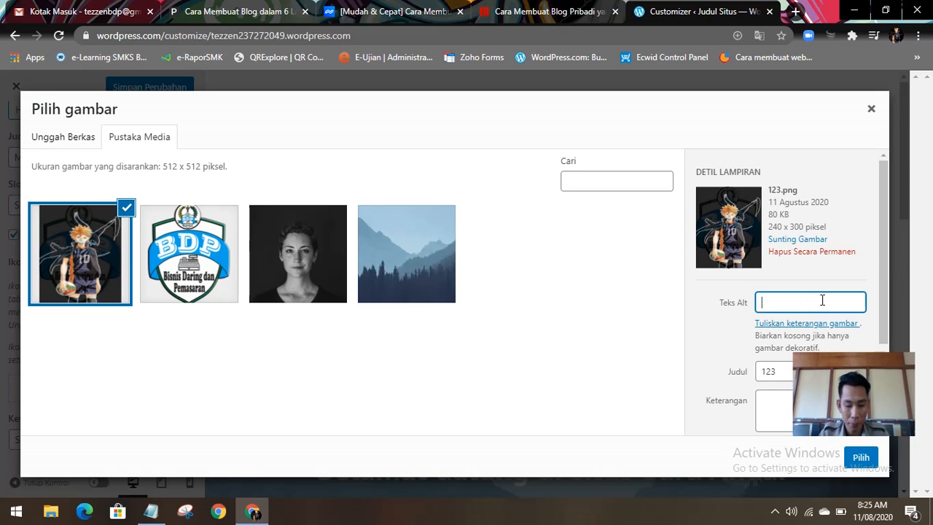
type("XI BDP")
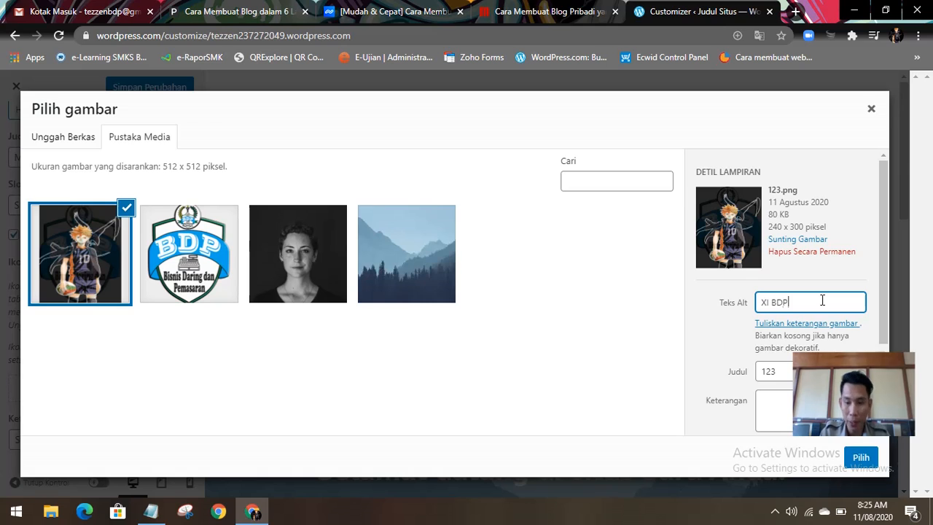
scroll(780, 392, "down", 1)
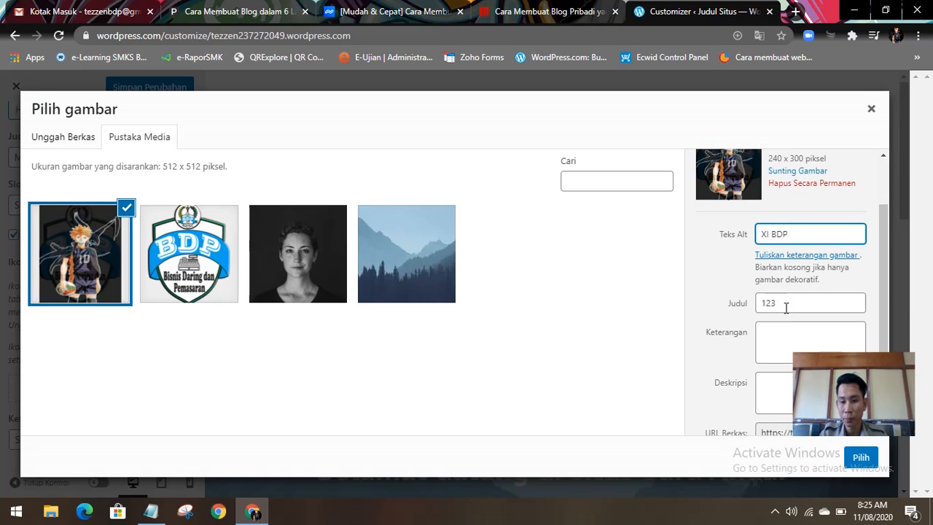
left_click_drag(785, 307, 735, 308)
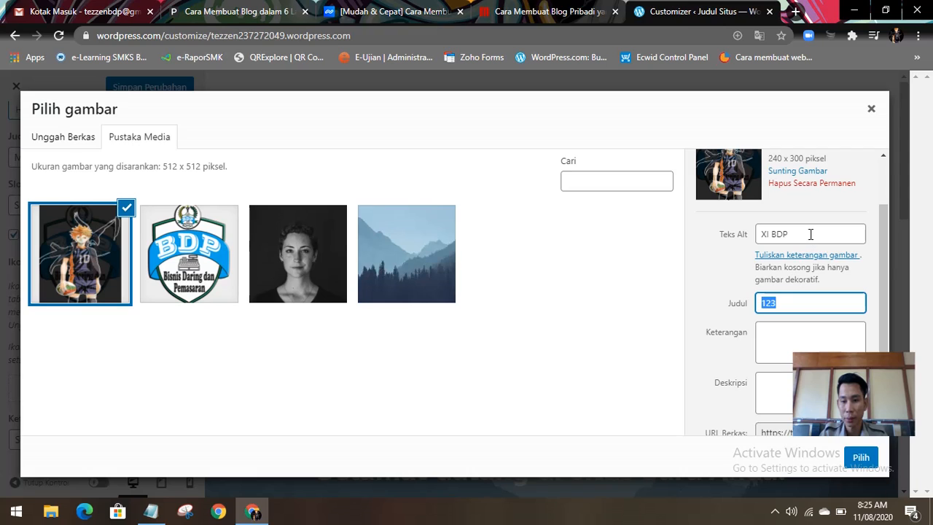
left_click_drag(810, 233, 753, 239)
left_click_drag(779, 302, 756, 303)
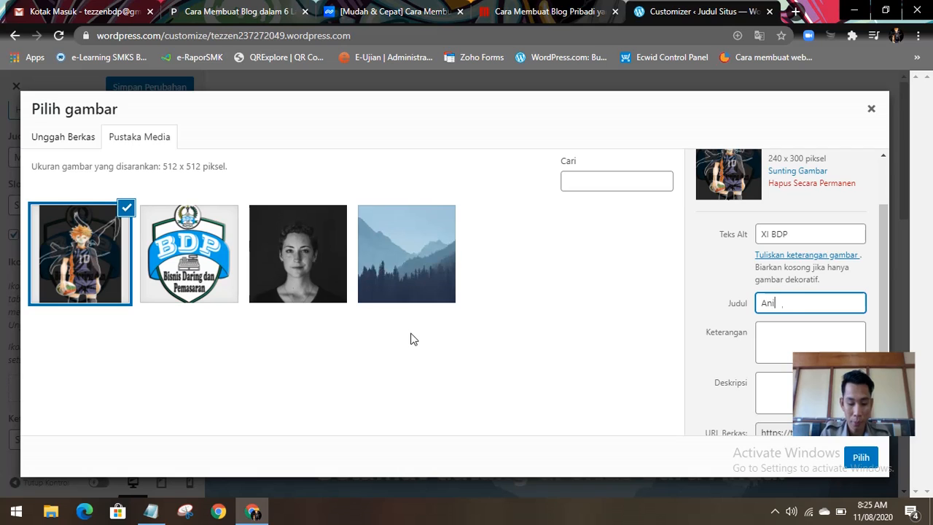
type("go")
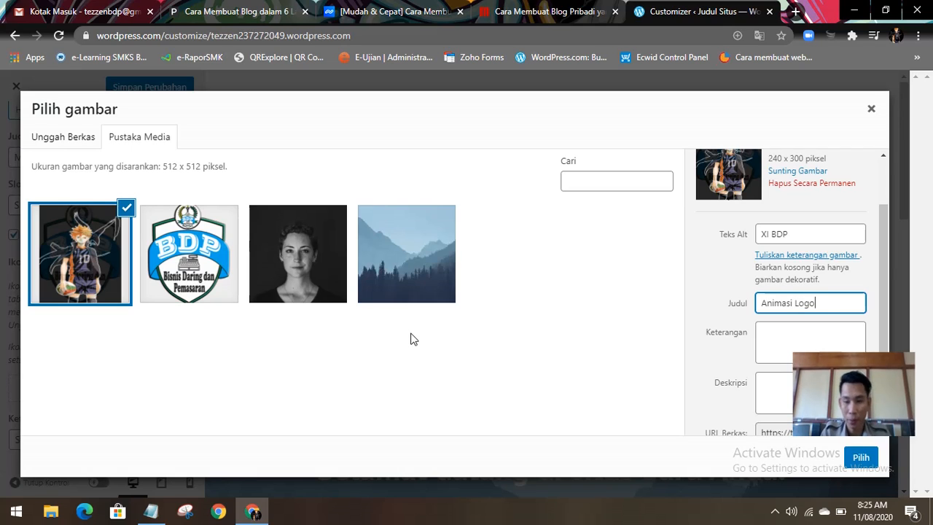
Step: Set the image's caption (Keterangan) to "BDP 2020"
left_click(790, 334)
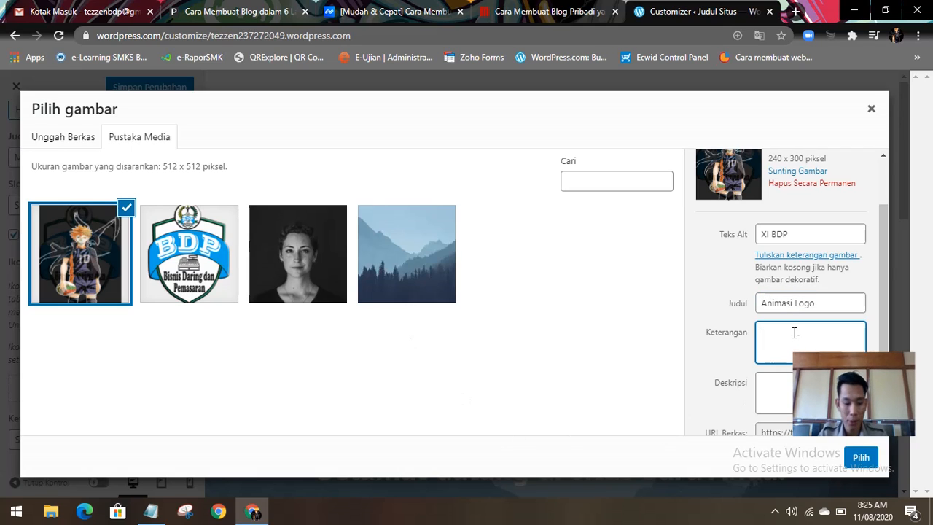
type("https://tezzen237272049.files.wordpress.com/2020/08/003-bdp-x-xi-xii.png")
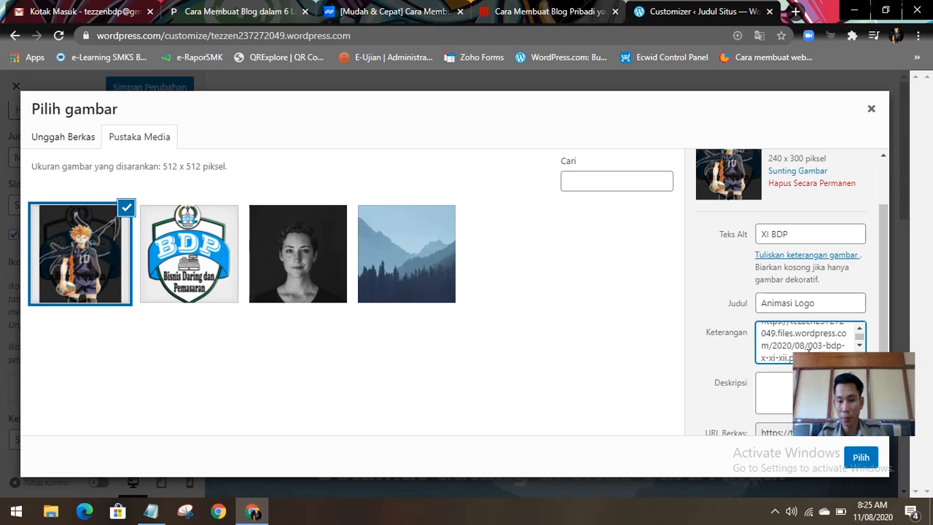
left_click_drag(796, 330, 763, 306)
key("BackSpace")
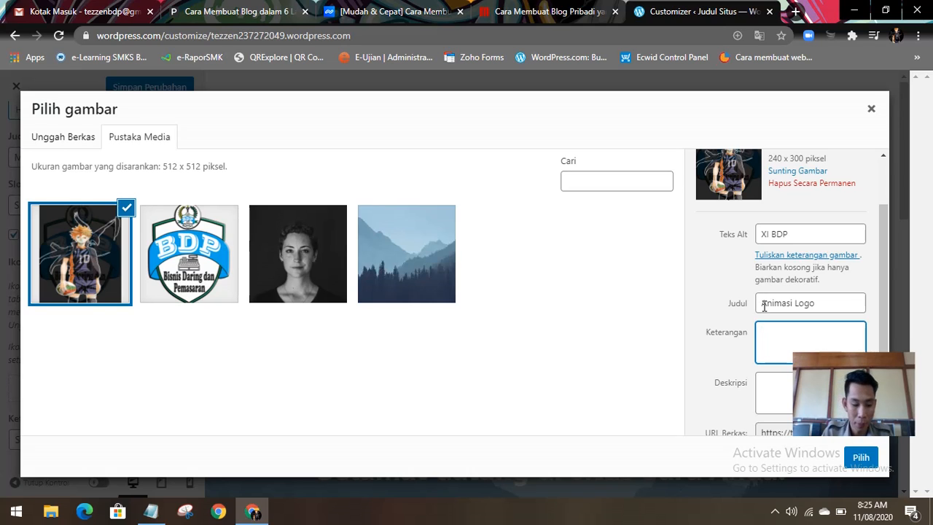
type("BDP 2020")
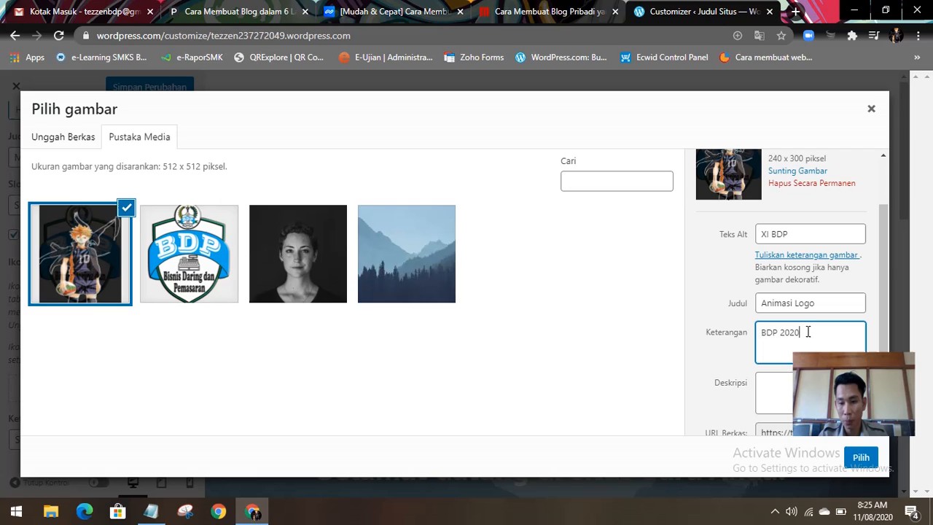
Step: Copy the caption "BDP 2020" into the image's description (Deskripsi)
key("ctrl+a")
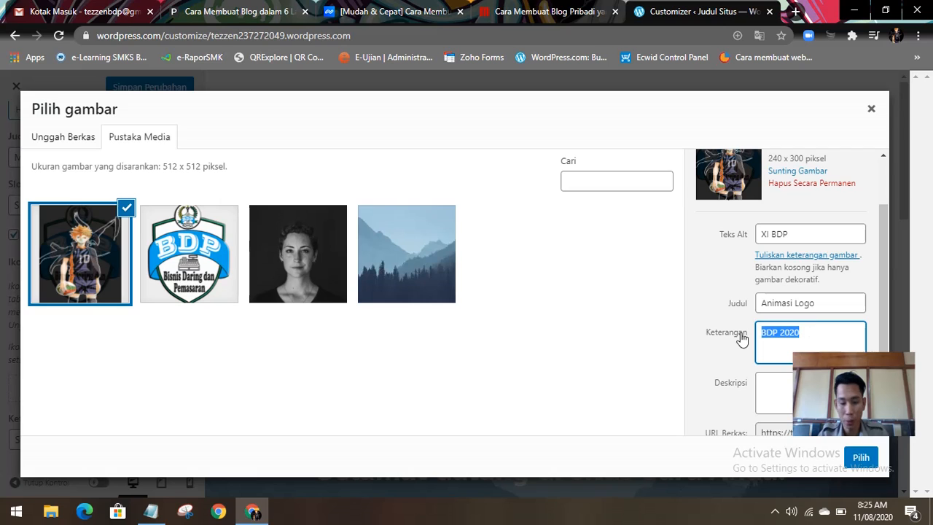
key("ctrl+c")
left_click(770, 386)
key("ctrl+v")
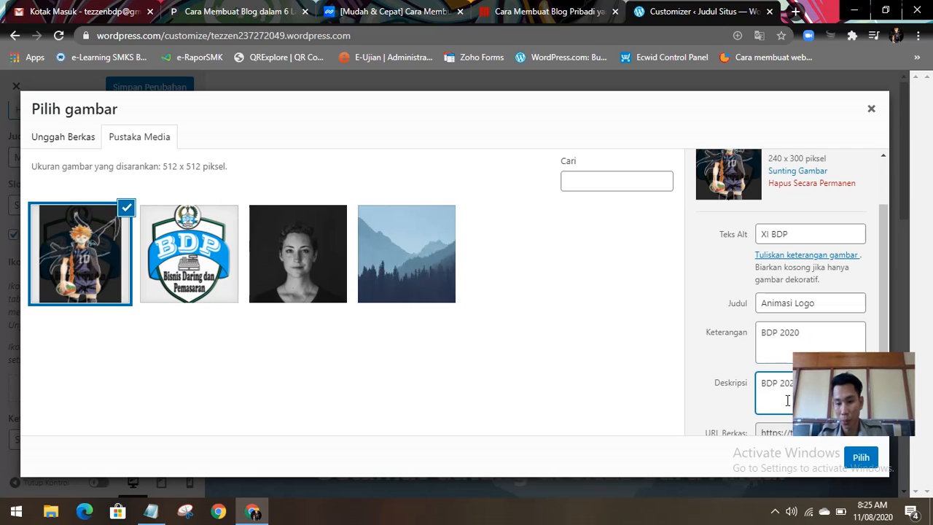
Step: Copy the image's file URL and crop the image as the site icon, with the crop area shifted slightly upward
scroll(780, 390, "down", 1)
left_click(781, 409)
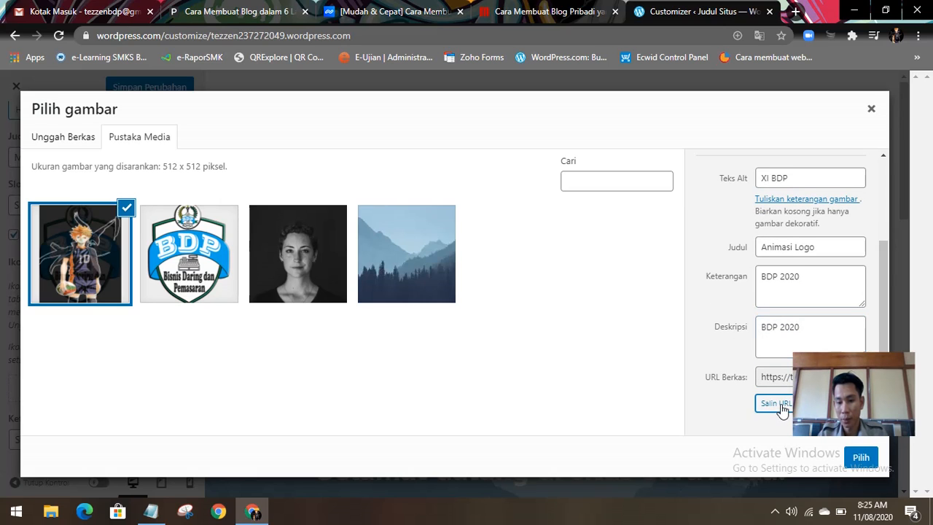
left_click(860, 456)
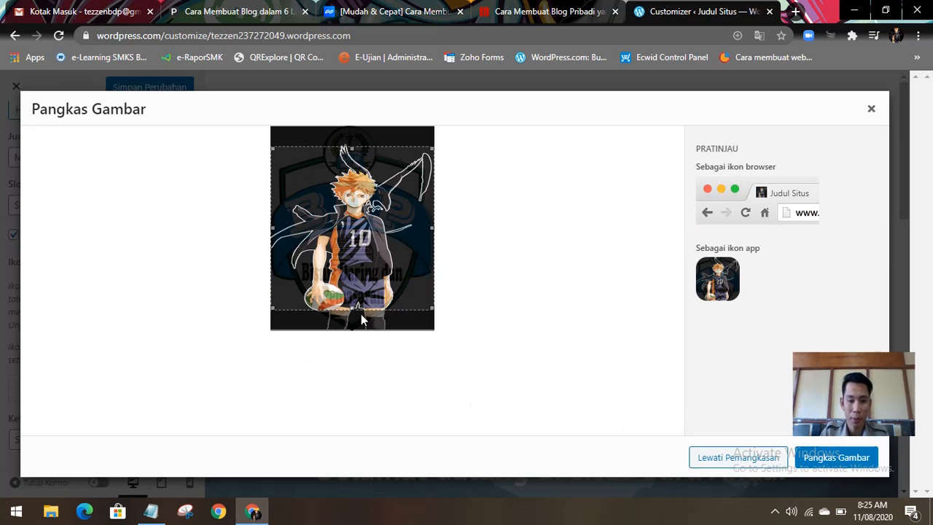
mouse_move(360, 225)
left_mouse_down()
mouse_move(360, 245)
mouse_move(360, 219)
left_mouse_up()
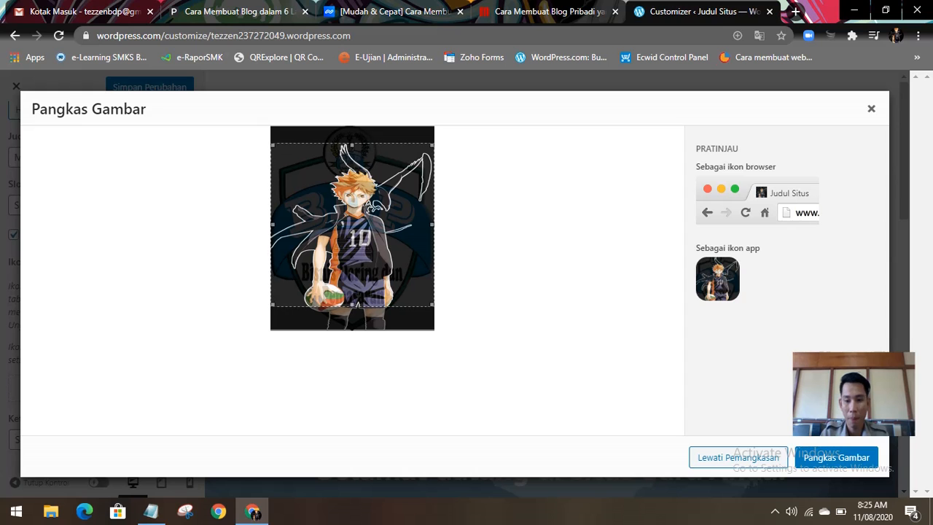
left_click(815, 458)
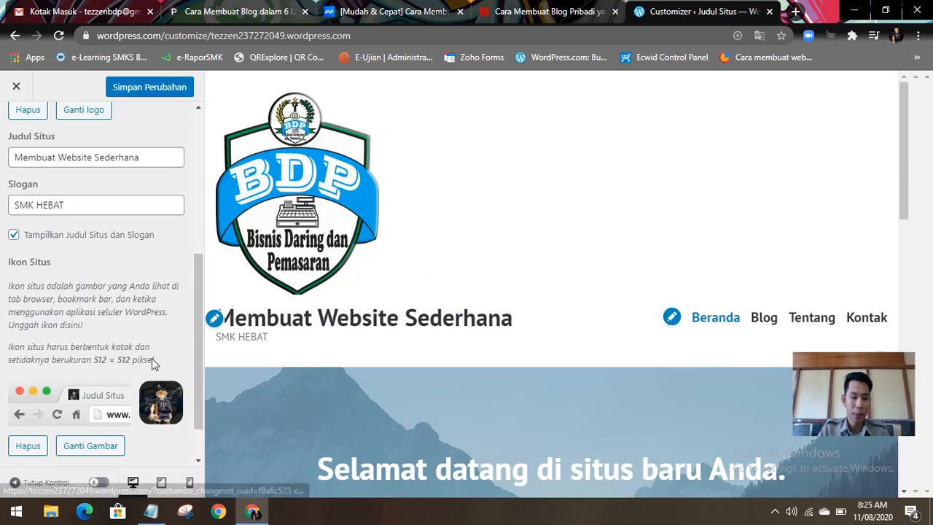
Step: Open an extra browser tab, return to the Customizer and save the site identity changes
scroll(152, 358, "down", 2)
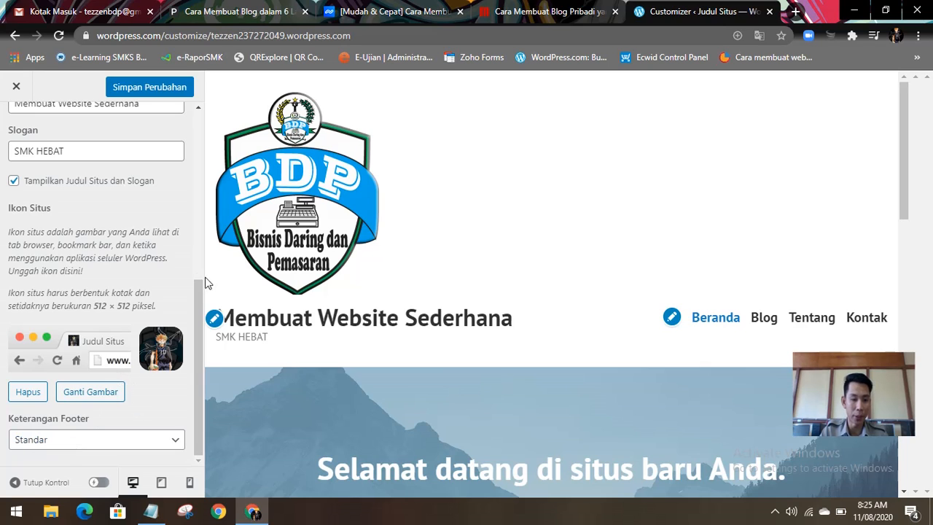
left_click(795, 11)
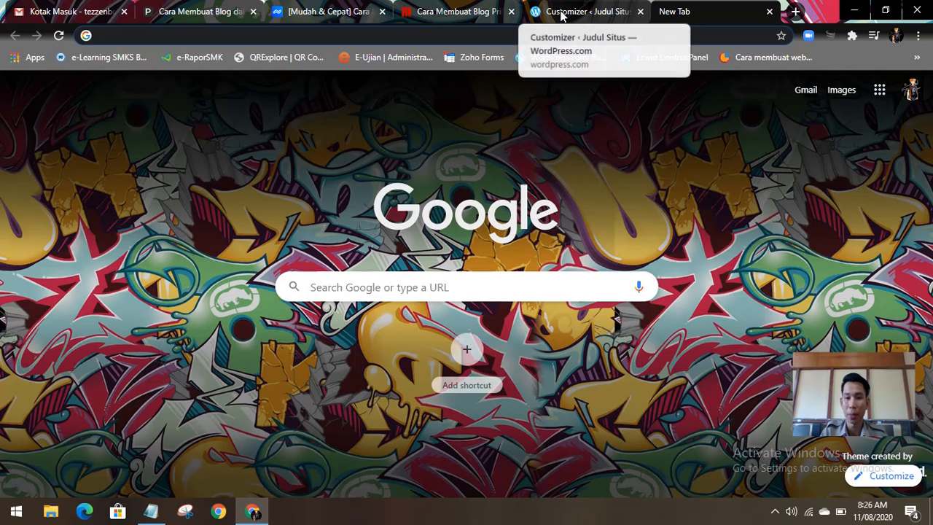
left_click(561, 13)
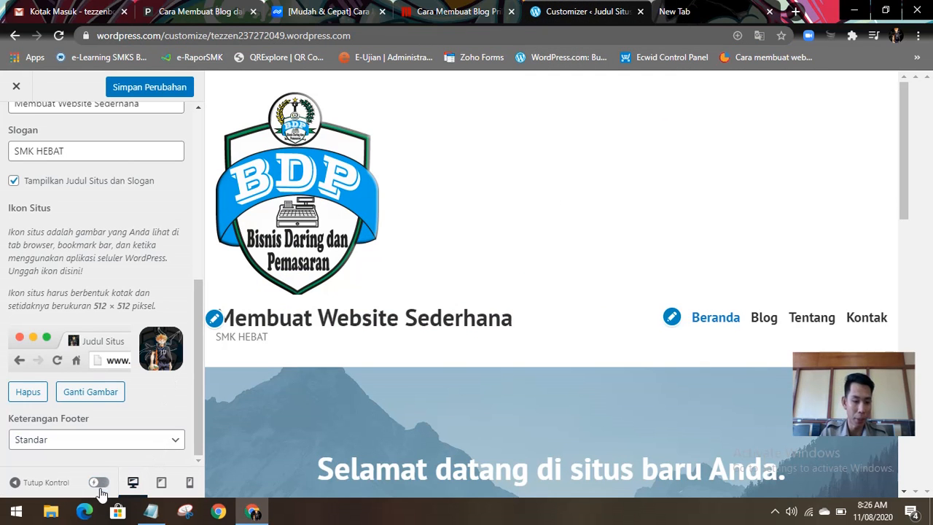
scroll(100, 194, "up", 5)
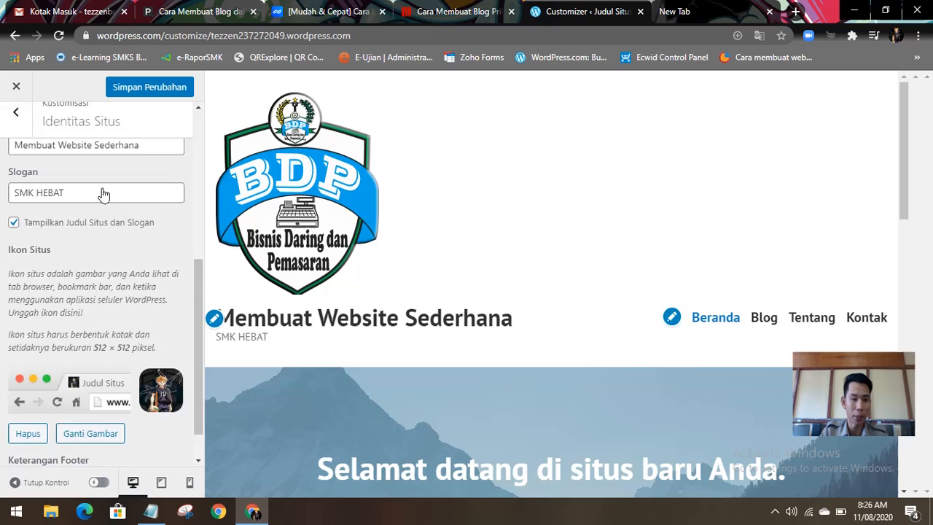
left_click(148, 88)
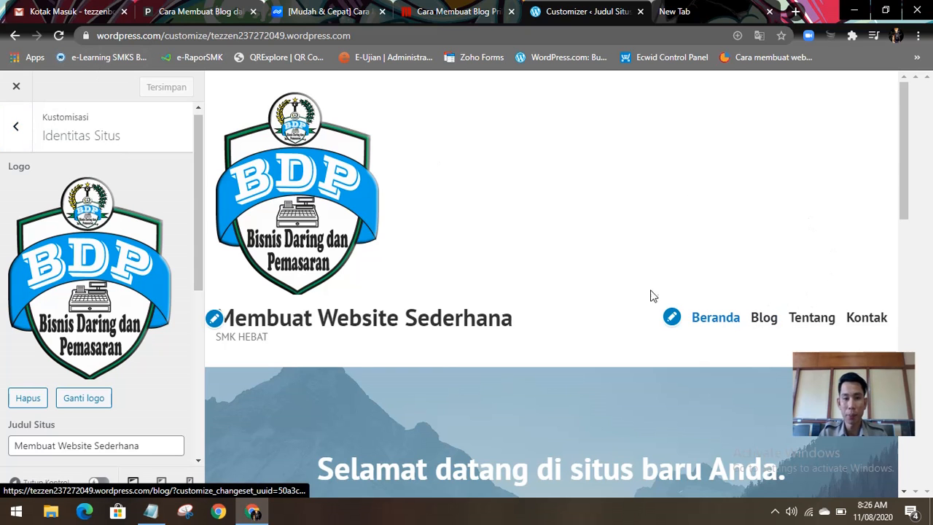
Step: Open the Blog page in the preview and look through its header and sample posts
left_click_drag(906, 133, 881, 124)
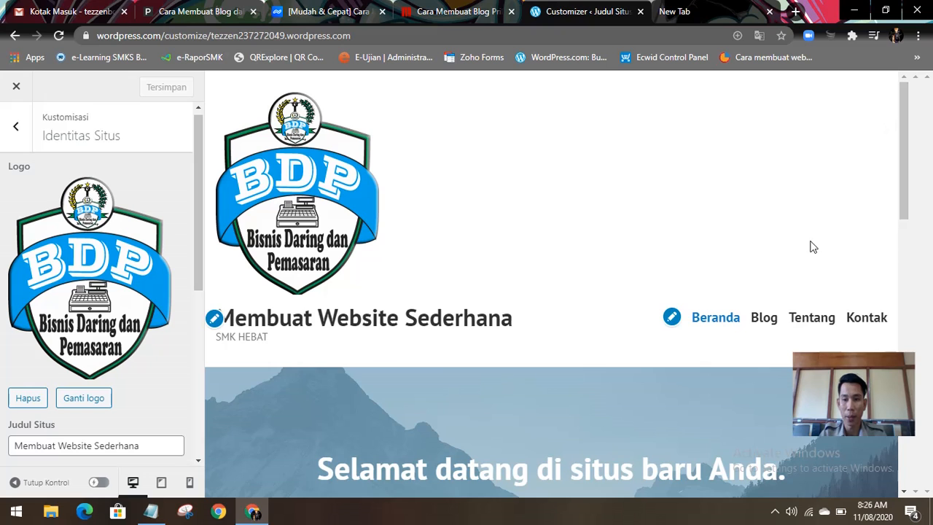
left_click(760, 328)
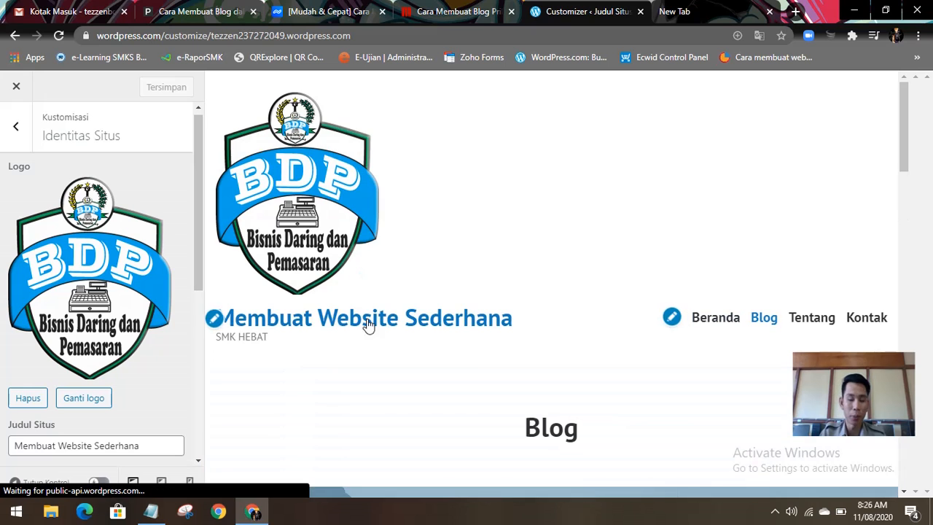
scroll(574, 349, "down", 5)
scroll(575, 349, "down", 3)
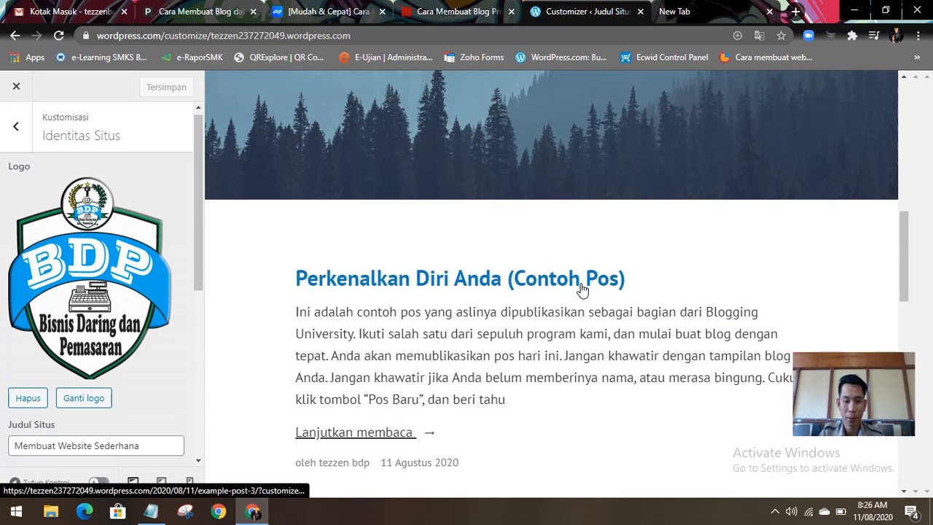
scroll(543, 303, "down", 3)
left_click_drag(420, 368, 525, 377)
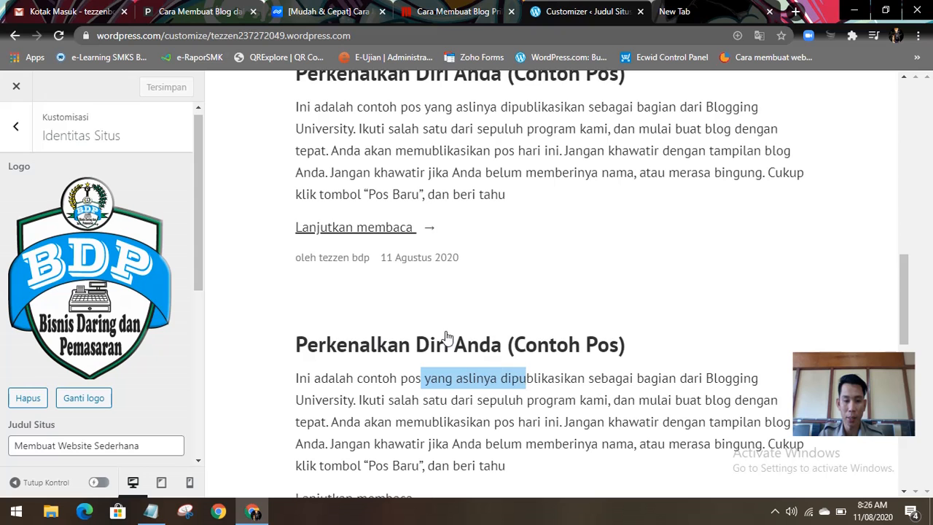
scroll(503, 258, "up", 10)
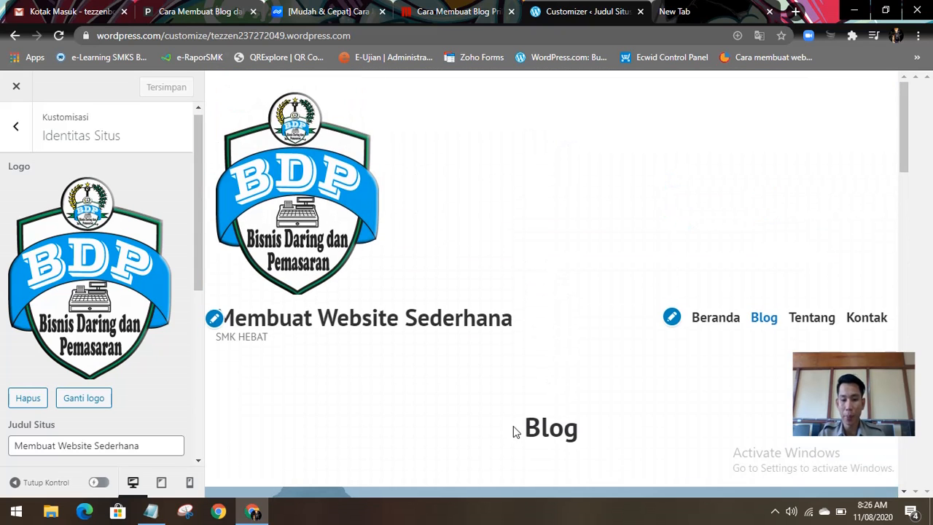
scroll(131, 386, "down", 2)
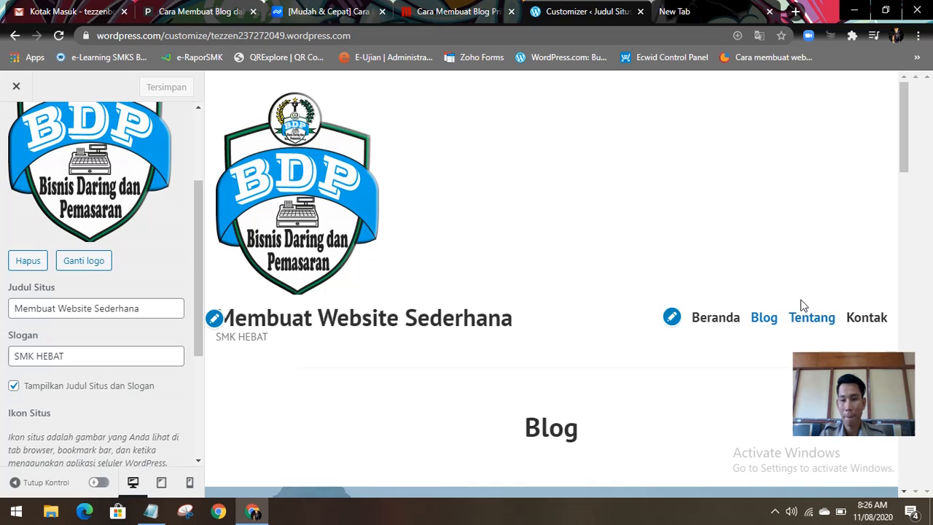
Step: Leave the Customizer for the site dashboard and expand the Situs section of its navigation
left_click(16, 86)
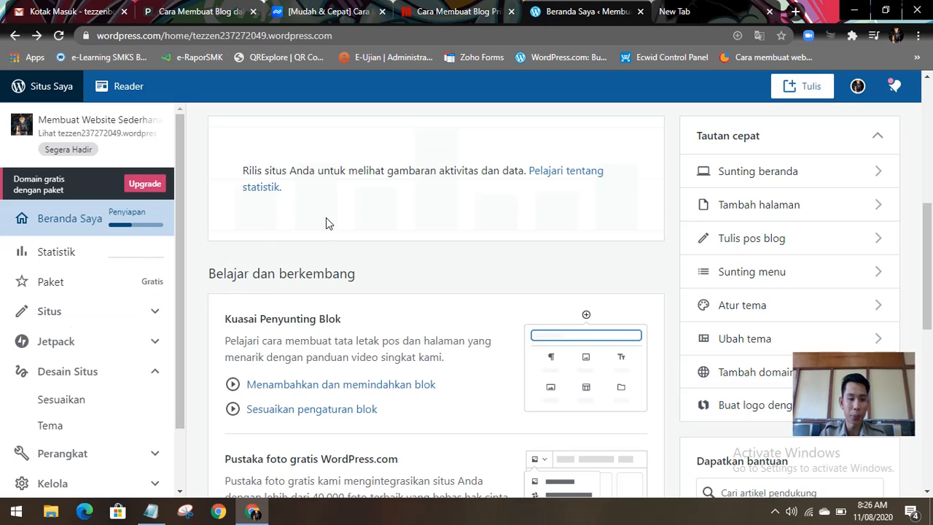
scroll(298, 233, "down", 5)
scroll(347, 271, "down", 1)
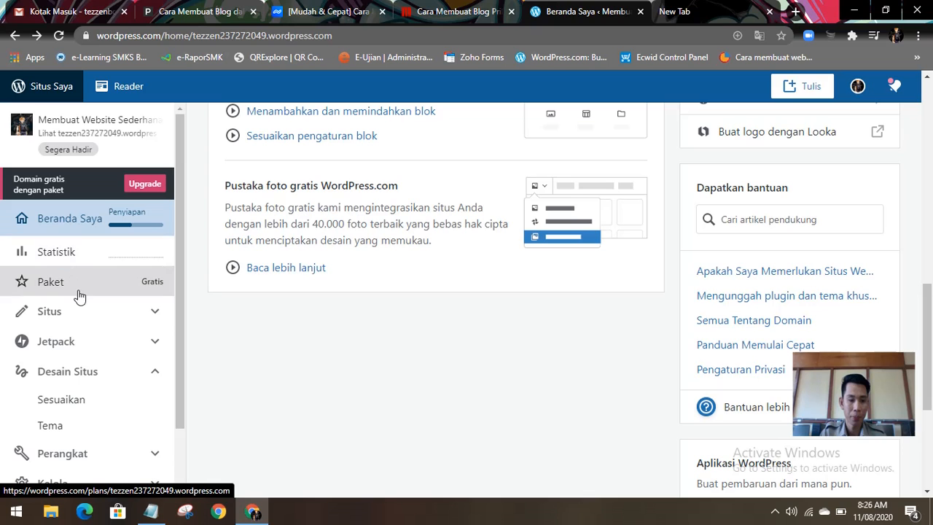
left_click(118, 321)
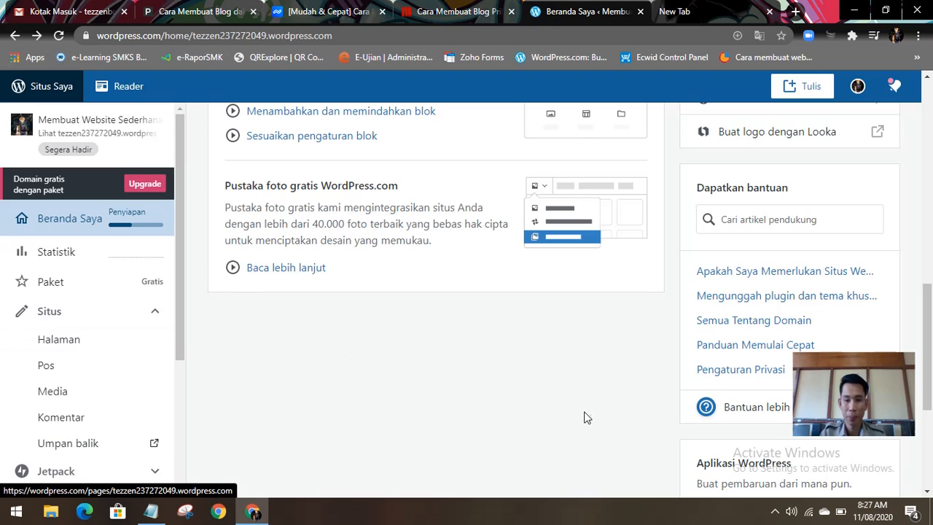
scroll(502, 384, "up", 10)
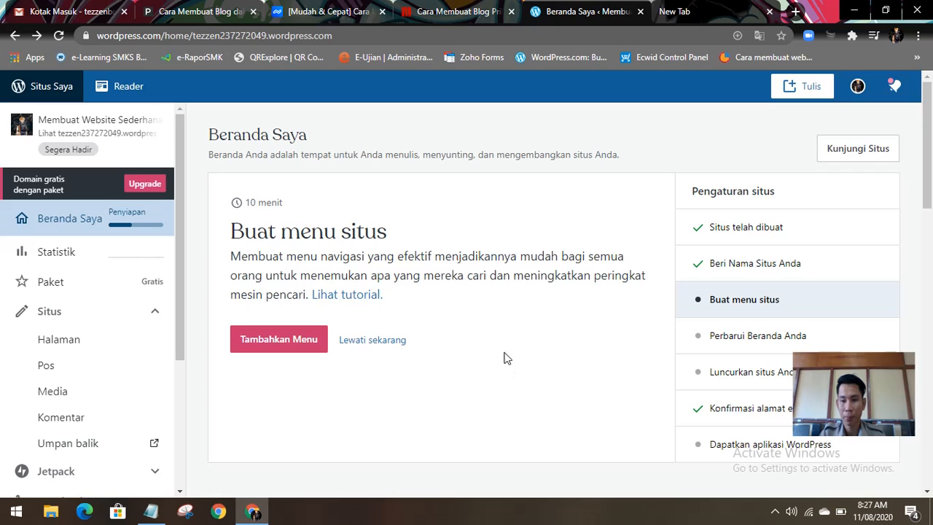
Step: Visit the site and look through the home page's header, welcome banner and latest posts, then return to its beginning
left_click(855, 150)
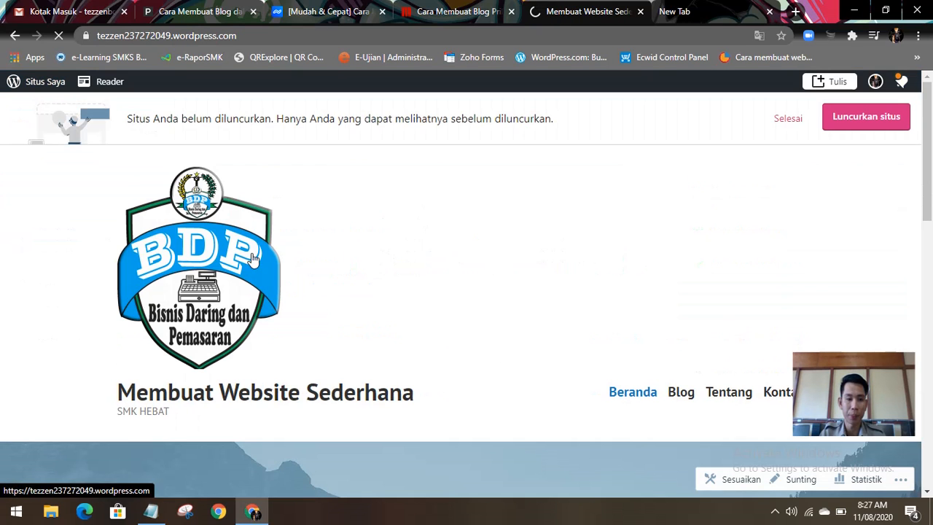
scroll(720, 191, "down", 5)
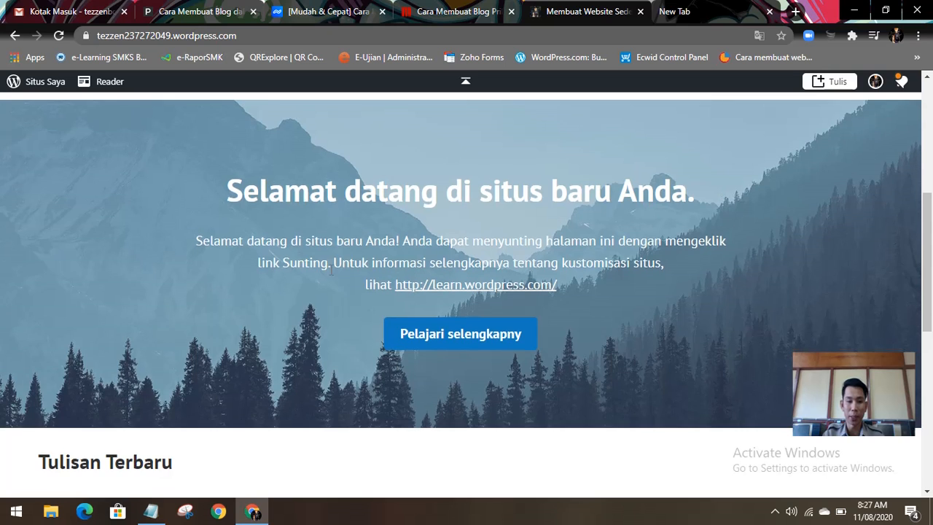
scroll(332, 270, "up", 3)
scroll(332, 269, "up", 2)
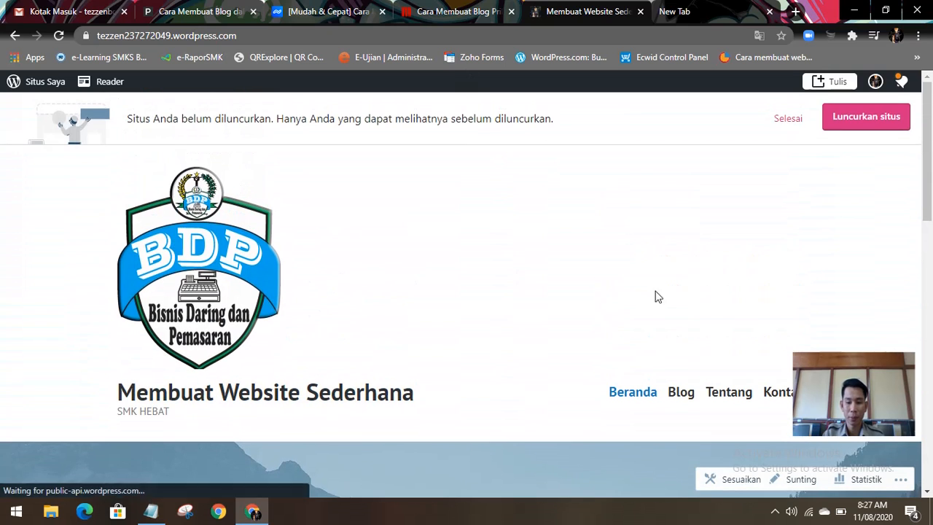
scroll(740, 343, "down", 1)
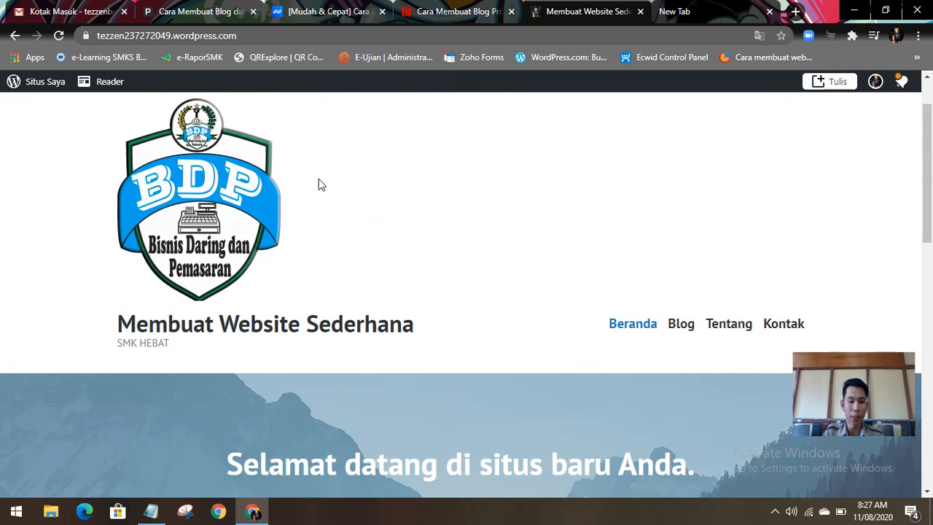
scroll(315, 184, "up", 1)
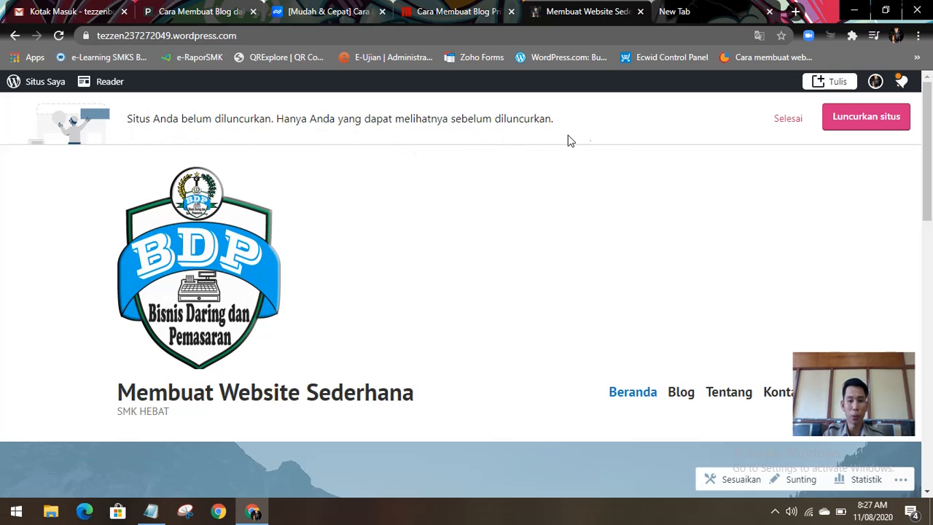
scroll(372, 344, "down", 2)
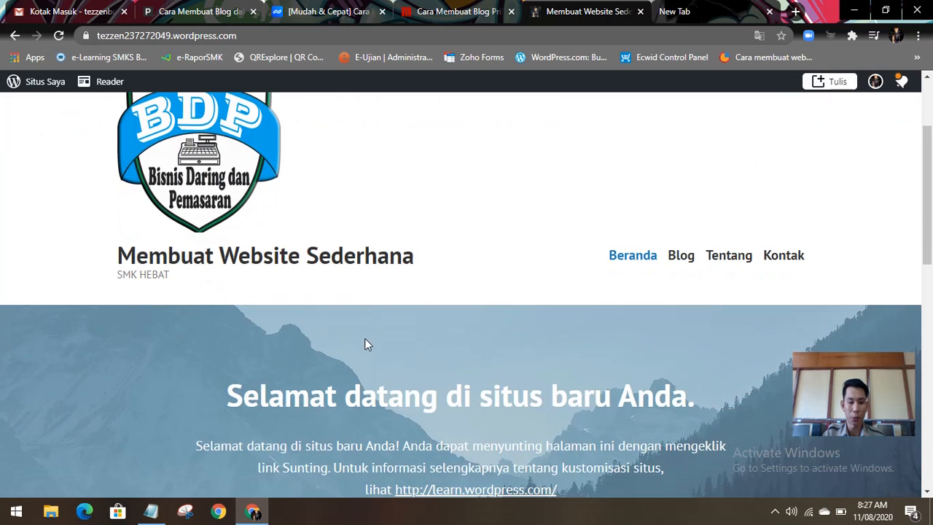
scroll(464, 350, "down", 2)
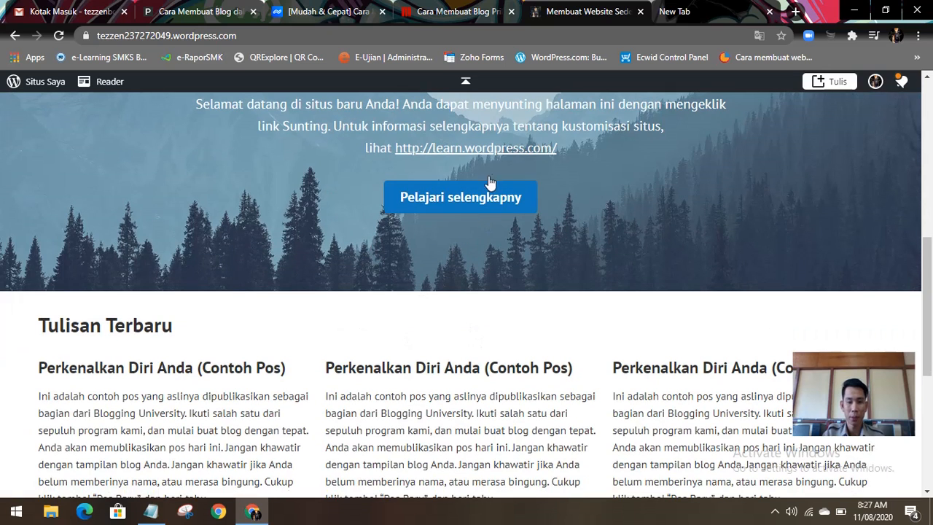
scroll(494, 153, "up", 3)
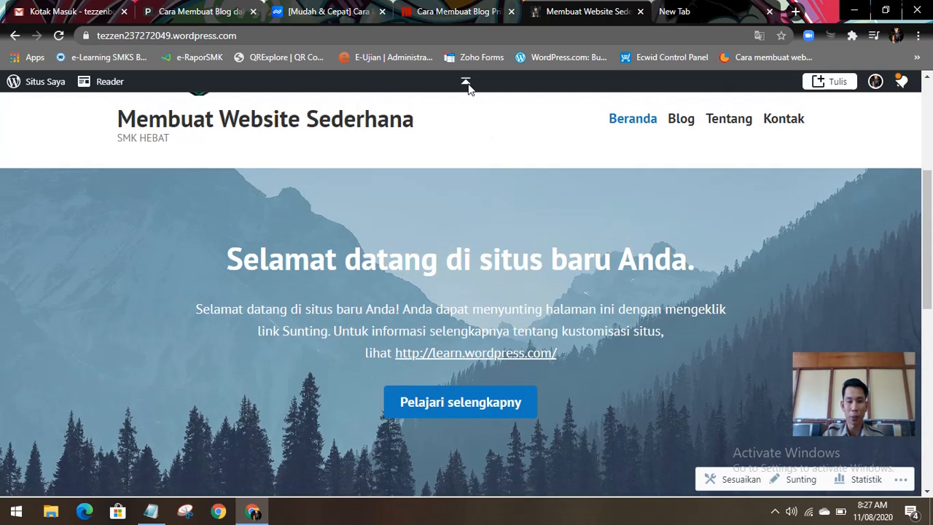
left_click(467, 83)
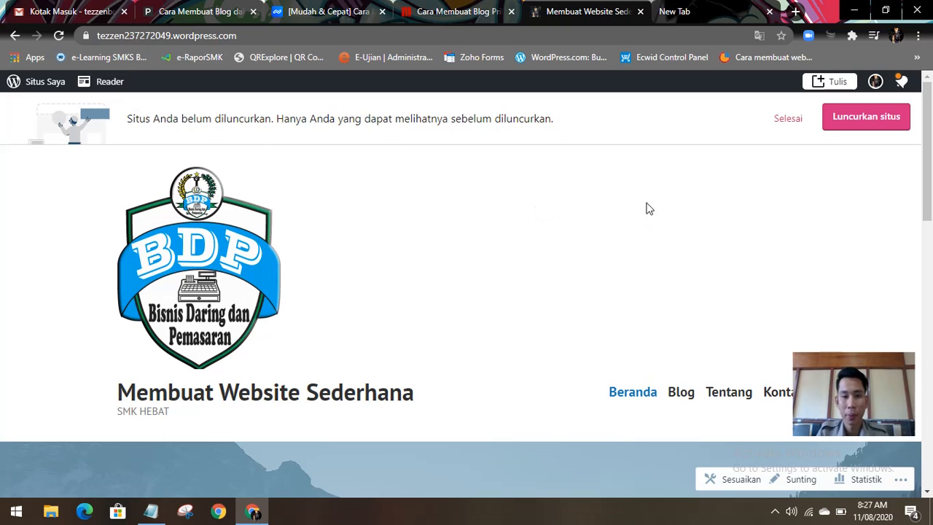
Step: Dismiss the site launch notice and look over the home page again
left_click(787, 120)
scroll(460, 266, "down", 4)
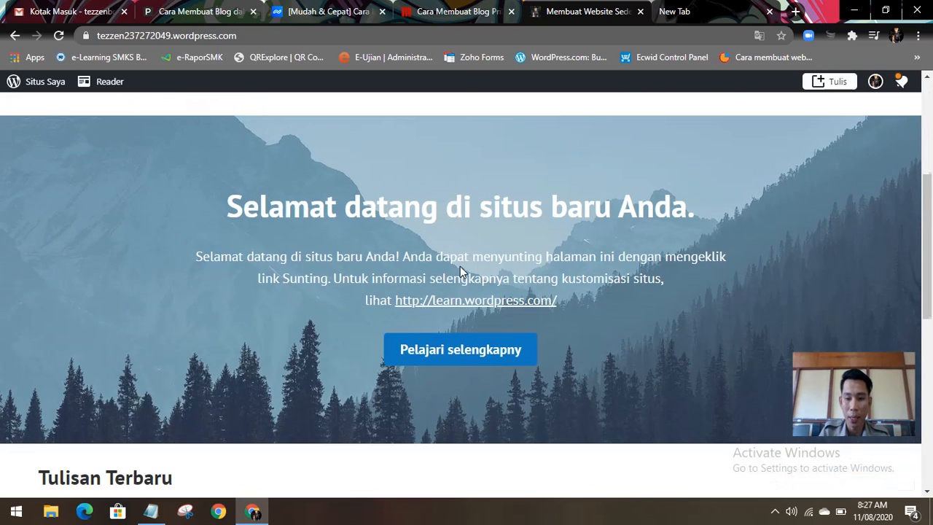
scroll(460, 264, "down", 3)
scroll(460, 263, "up", 7)
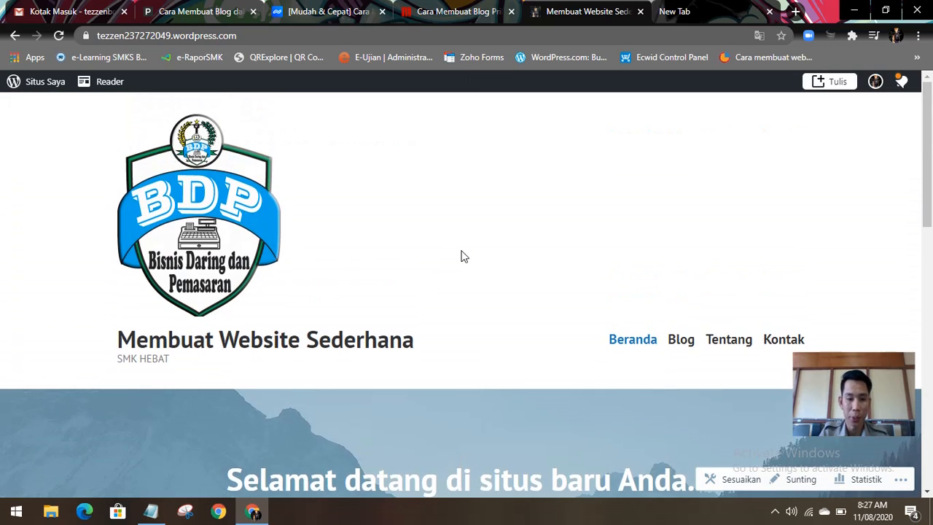
Step: Start a new blog post and go through the editor's welcome guide to the end
left_click(831, 81)
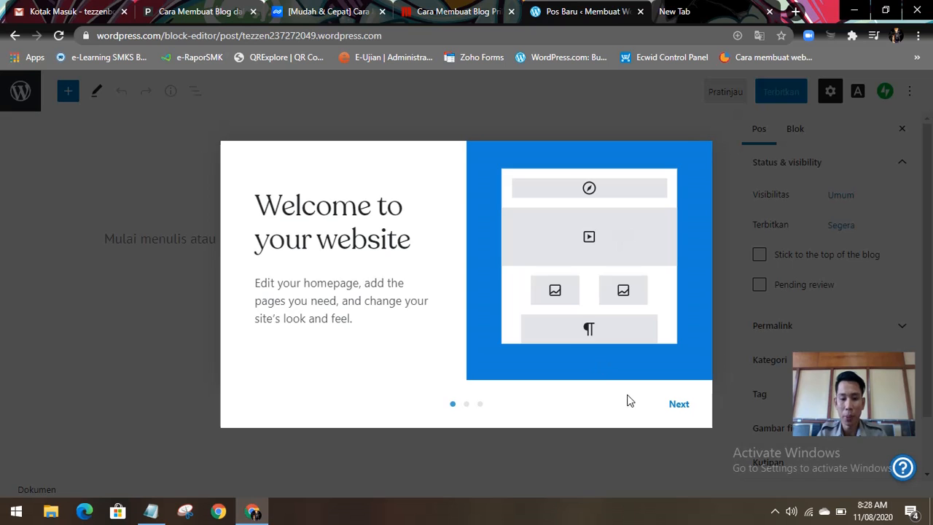
left_click(678, 408)
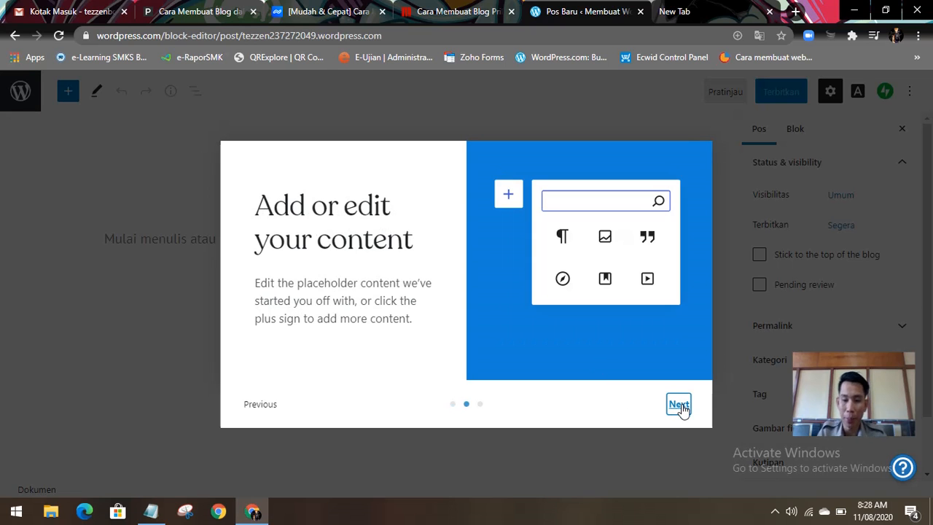
left_click(679, 406)
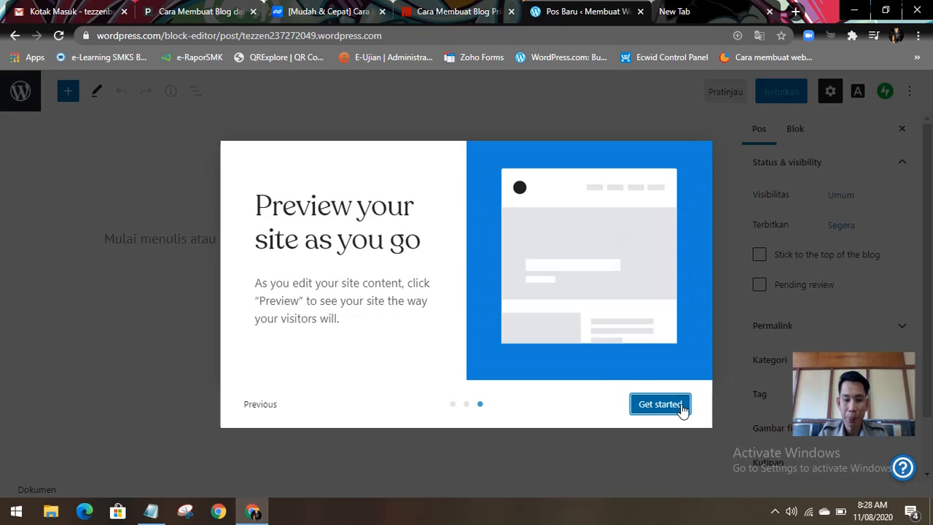
left_click(659, 404)
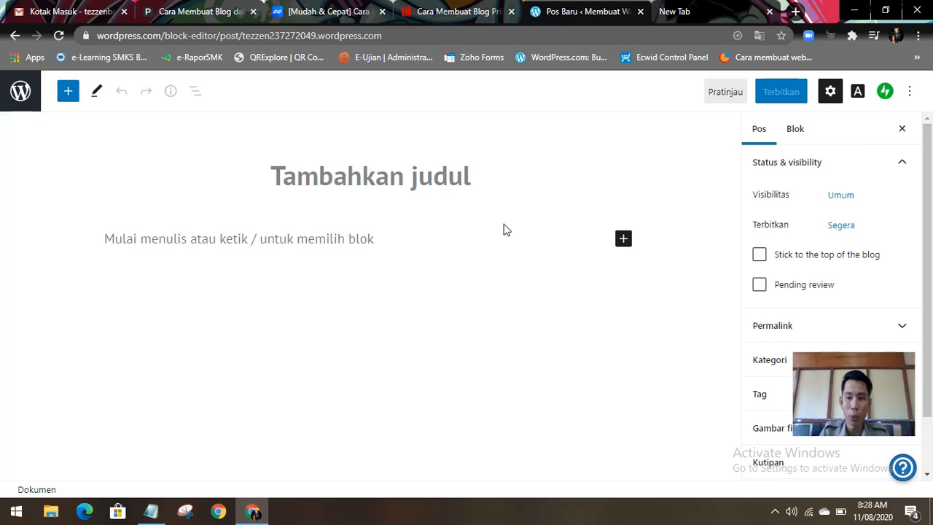
scroll(926, 183, "down", 2)
scroll(926, 183, "up", 2)
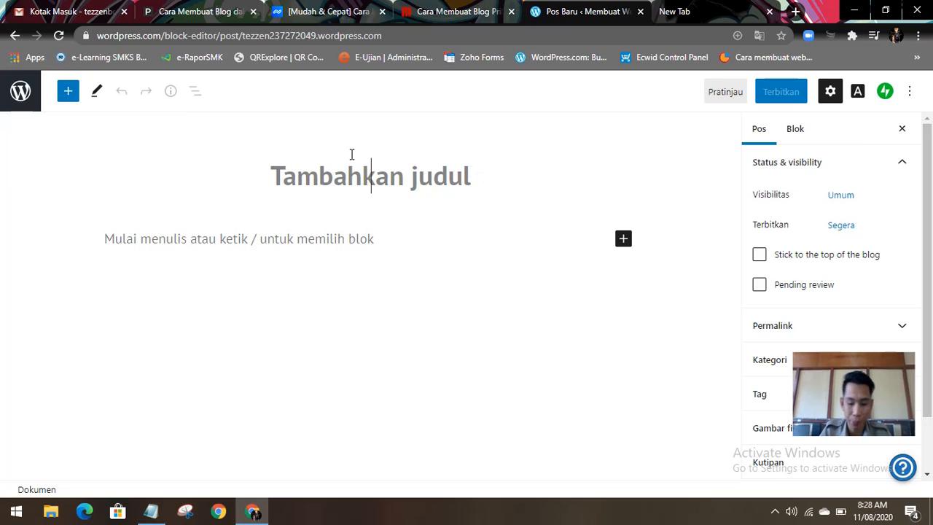
Step: Title the post "MEMBUAT WEB SEDERHANA"
type("ME")
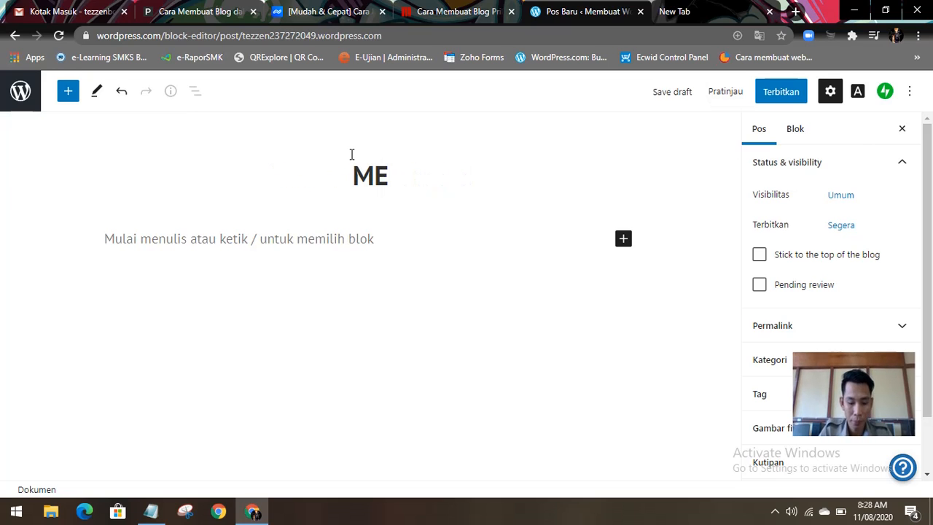
type("MBUAT ")
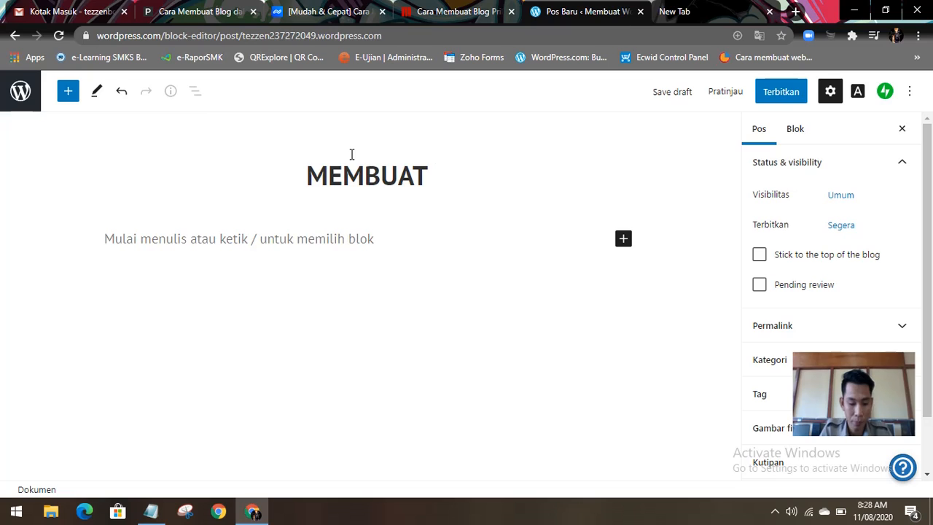
type("WEBST")
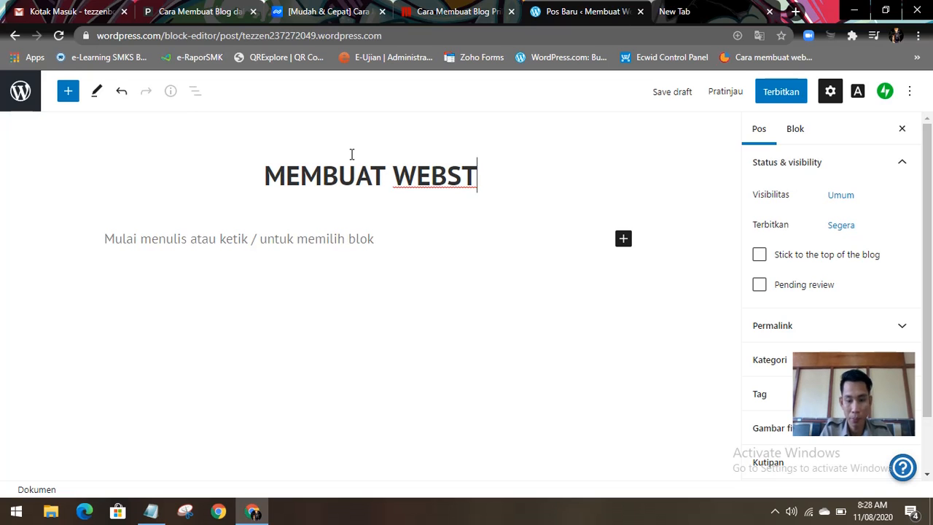
key("BackSpace")
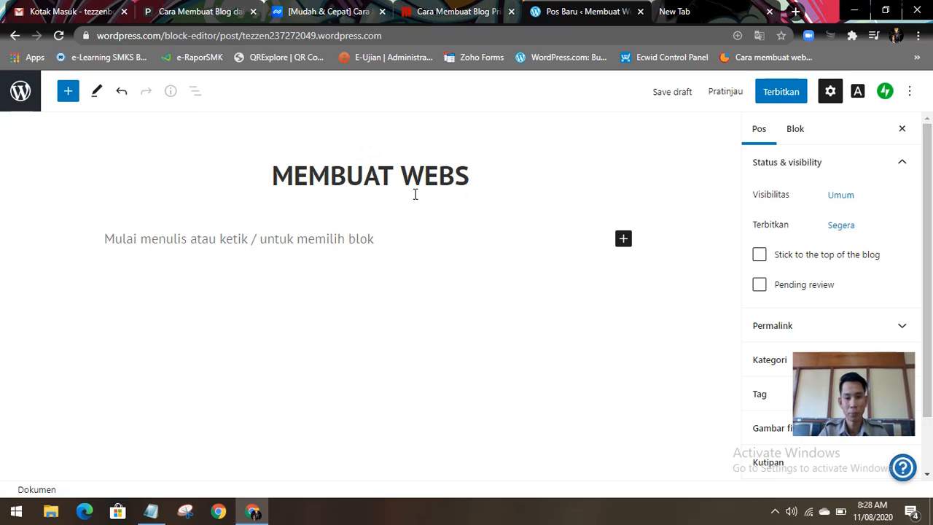
key("BackSpace")
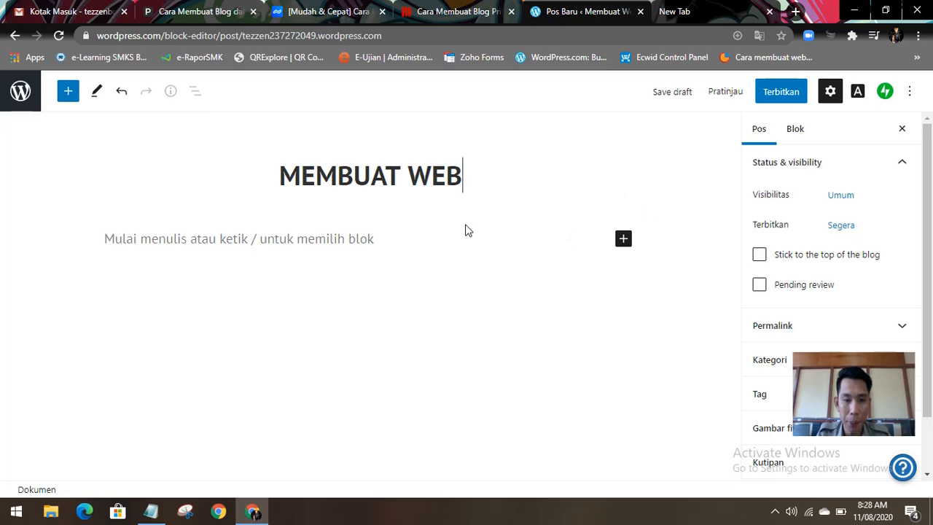
type("SEDERHANA")
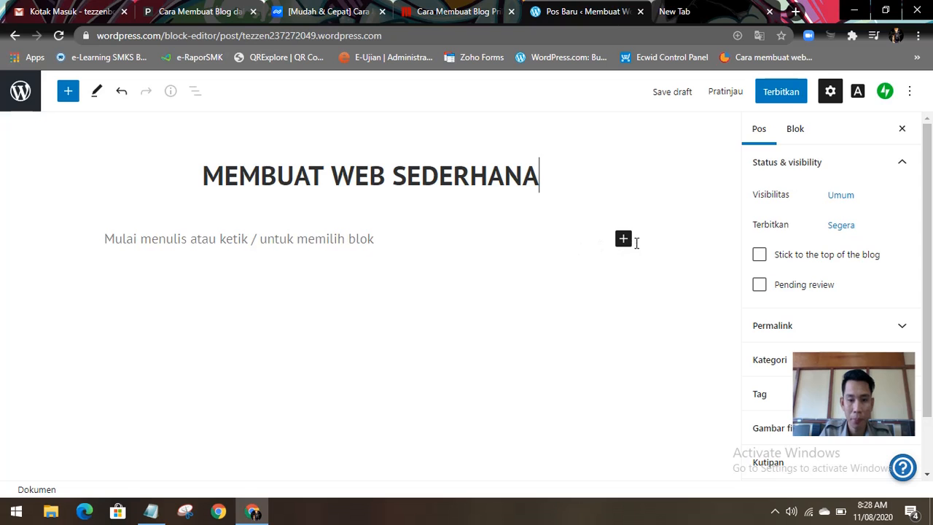
Step: Look through the content blocks available for the post and close the list without adding one
left_click(622, 242)
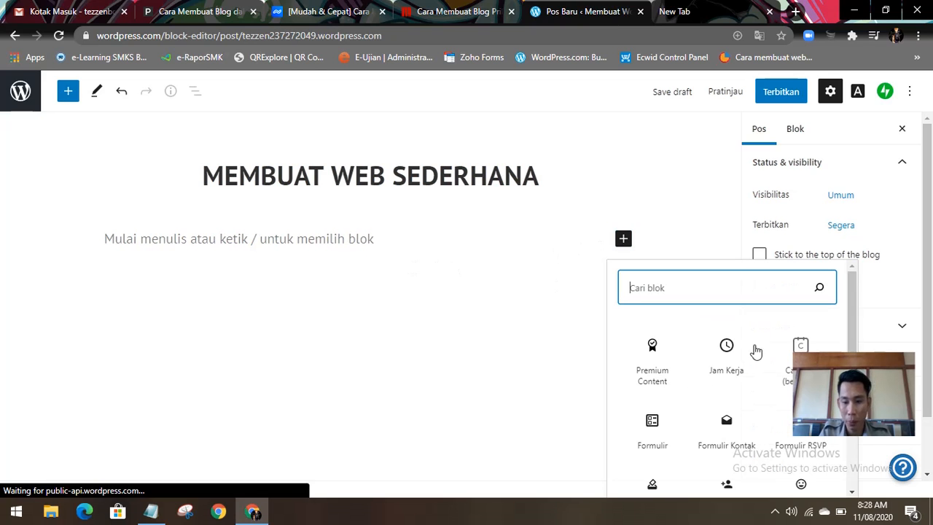
scroll(725, 354, "down", 2)
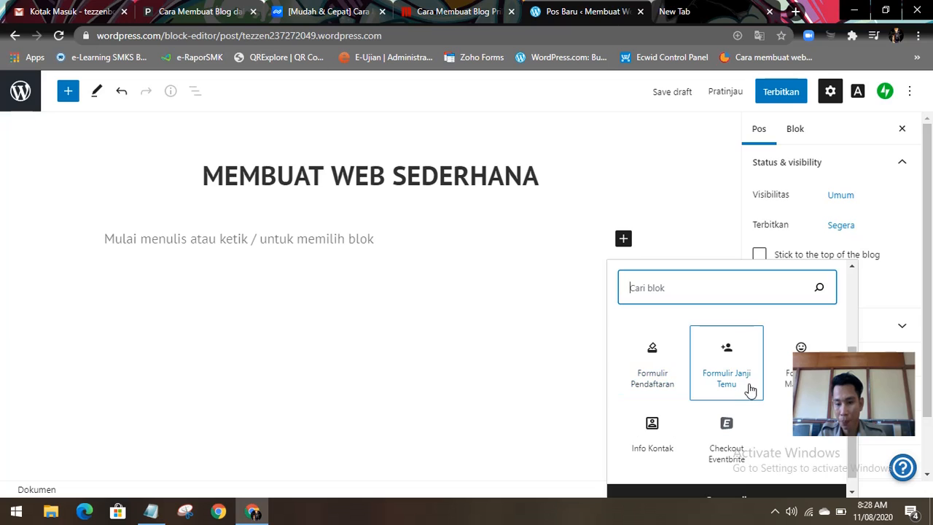
scroll(722, 434, "up", 2)
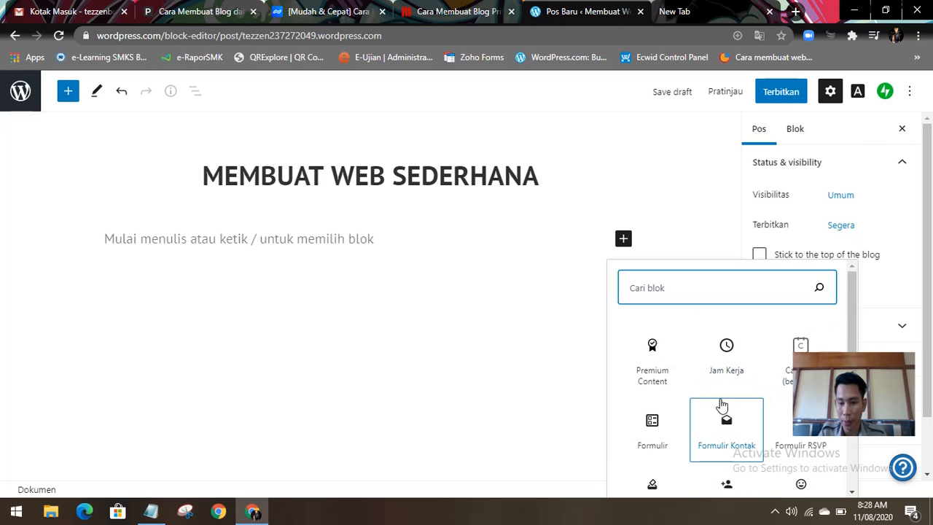
scroll(629, 402, "down", 1)
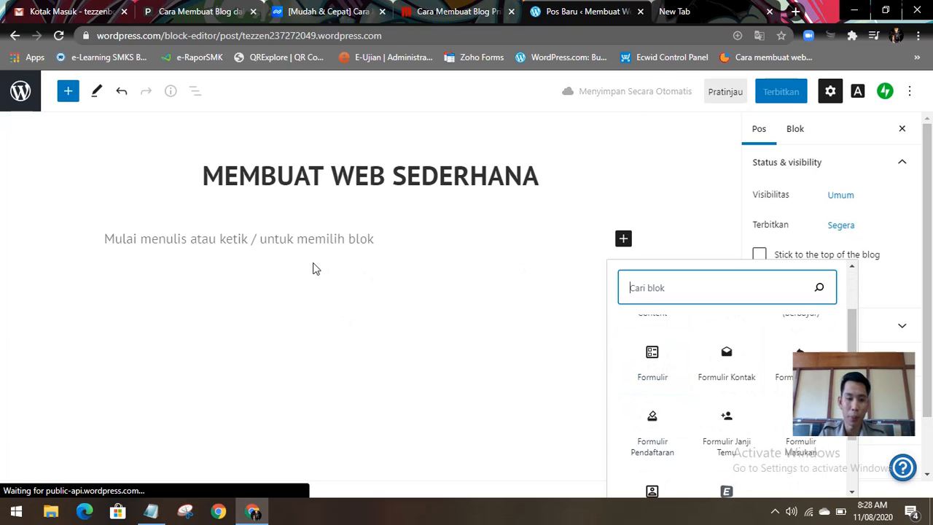
left_click(559, 277)
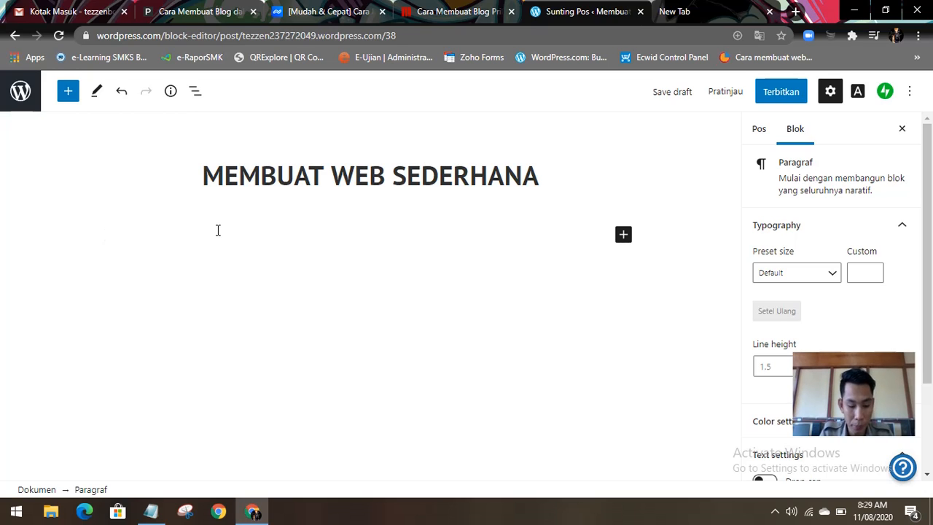
Step: Write "SMK BUDI LUHUR SINTANG" as the first paragraph of the post body
type("N")
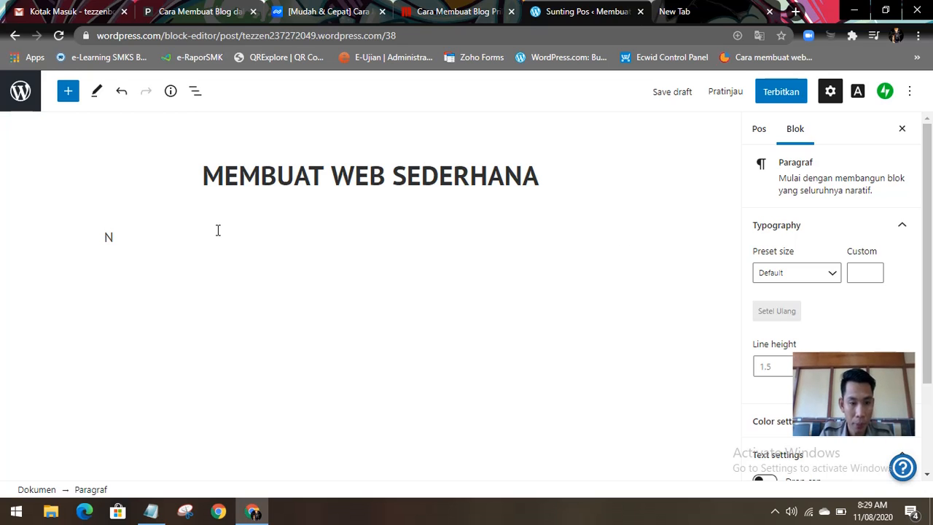
key("BackSpace")
type("SMK")
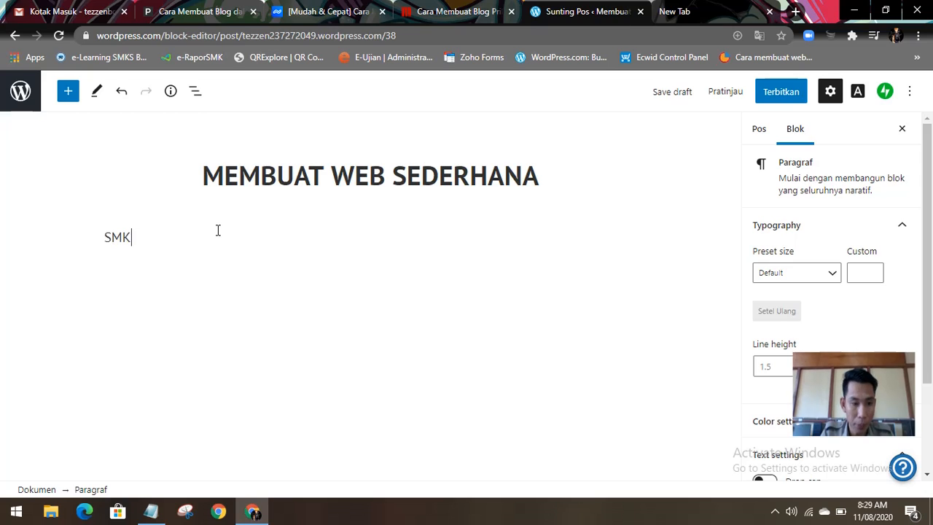
type(" BUDI L")
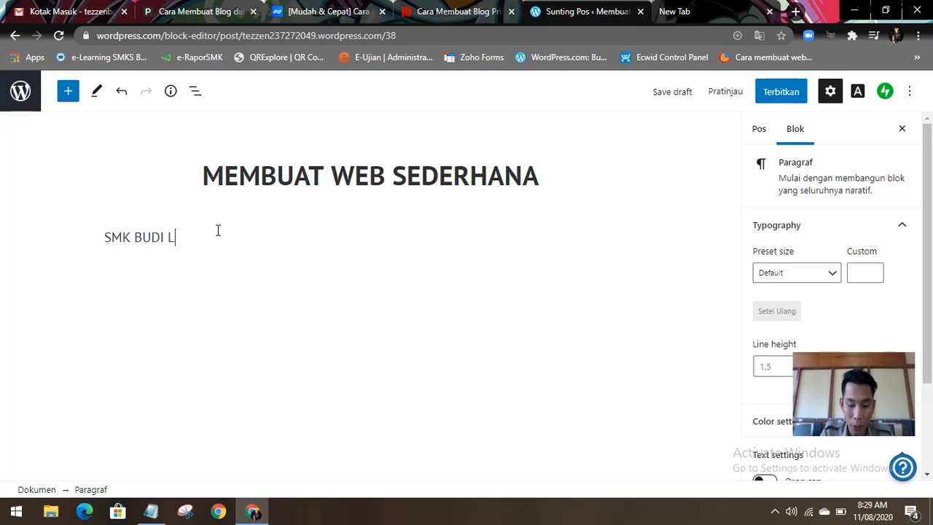
type("UHUR SINTANG")
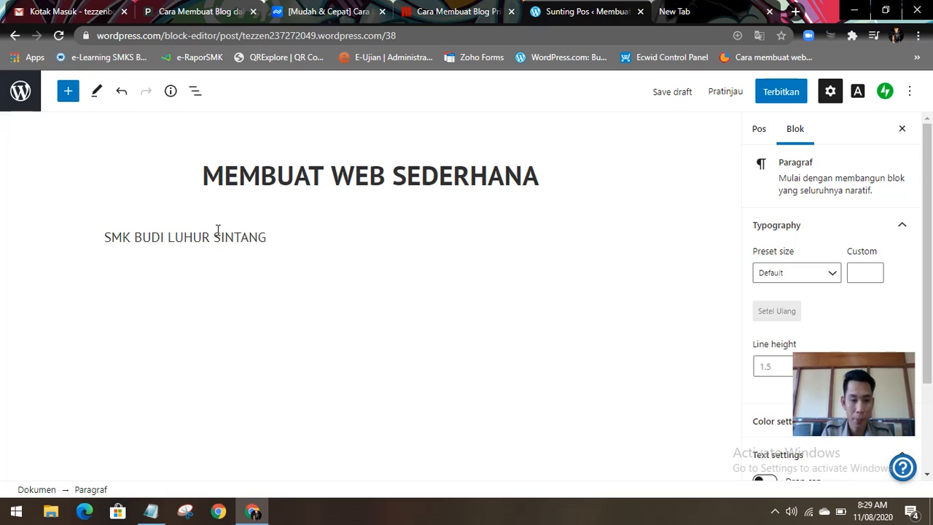
Step: Add three paragraphs below the school name reading "NAMA", "KELAS" and "JURUSAN"
key("Return")
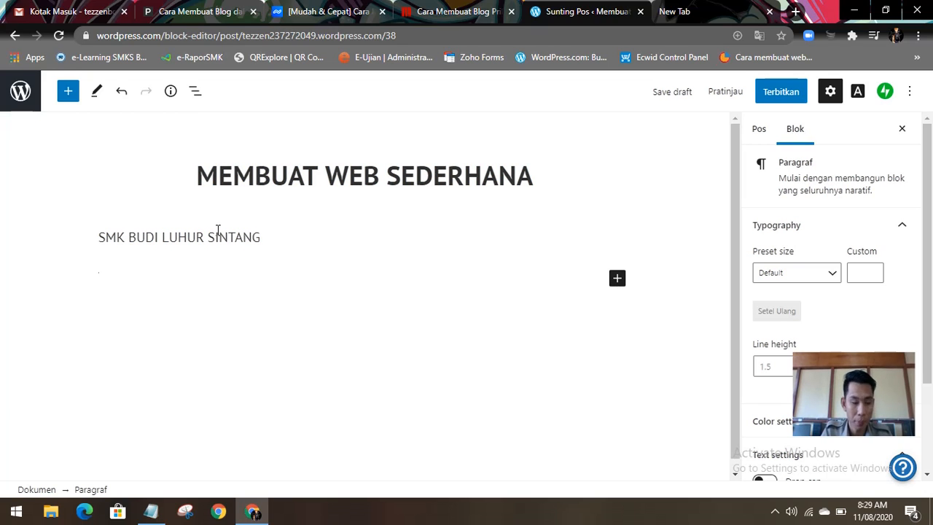
type("NAMA")
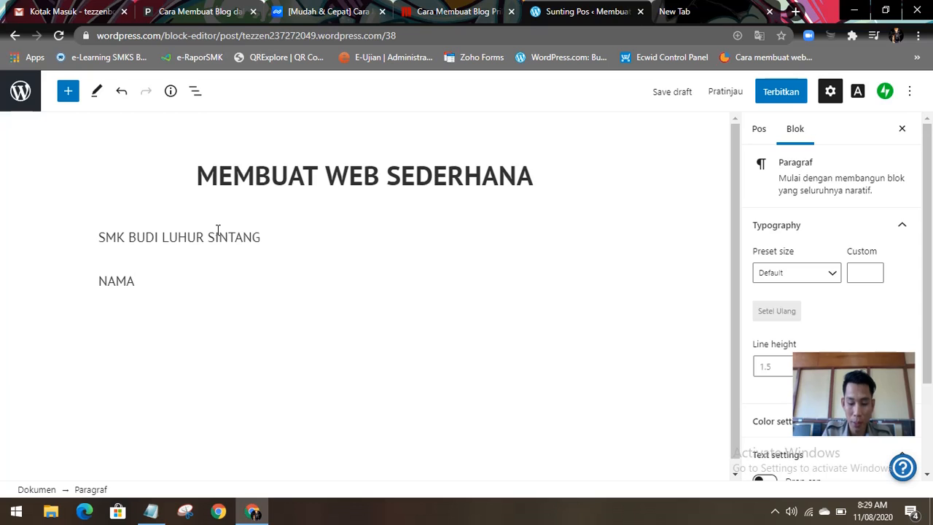
key("Return")
type("KELAS")
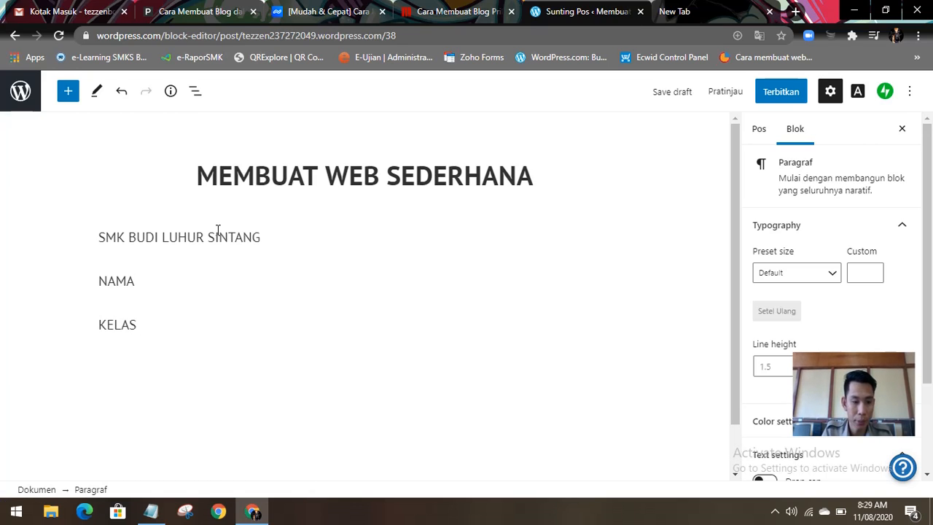
key("Return")
type("J")
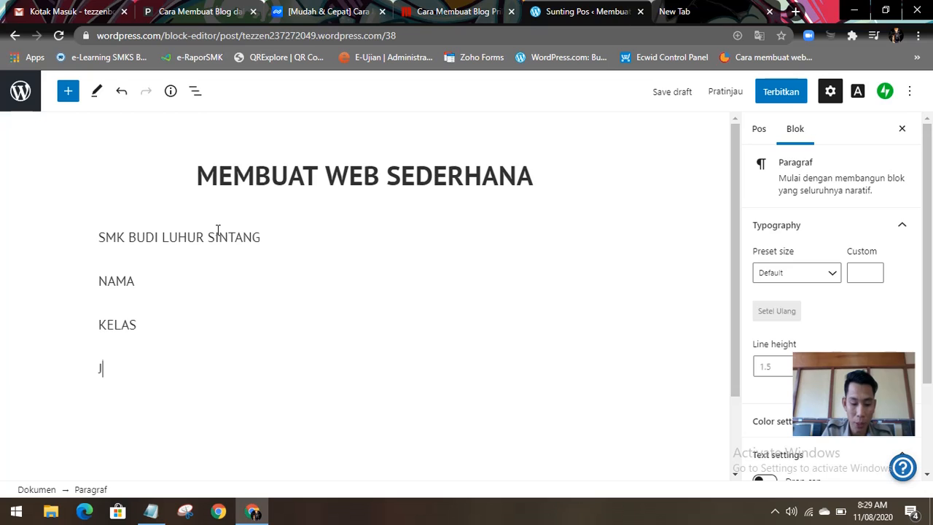
type("URUSAN")
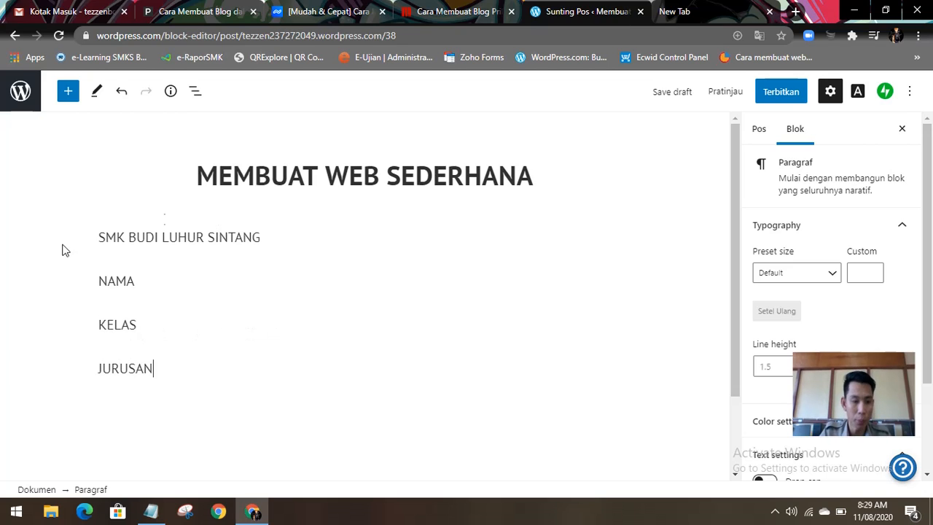
Step: Add a colon after NAMA, KELAS and JURUSAN, and start an empty paragraph below them
left_click(153, 282)
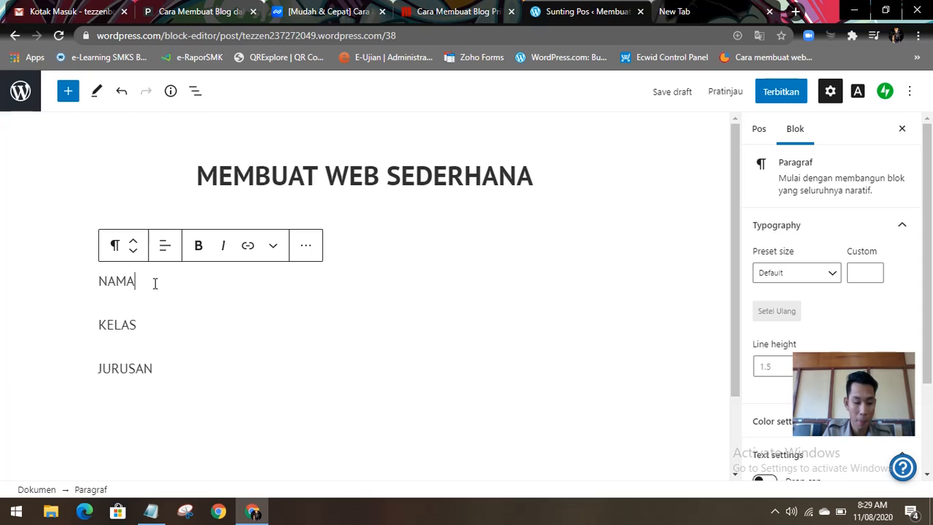
key("Tab")
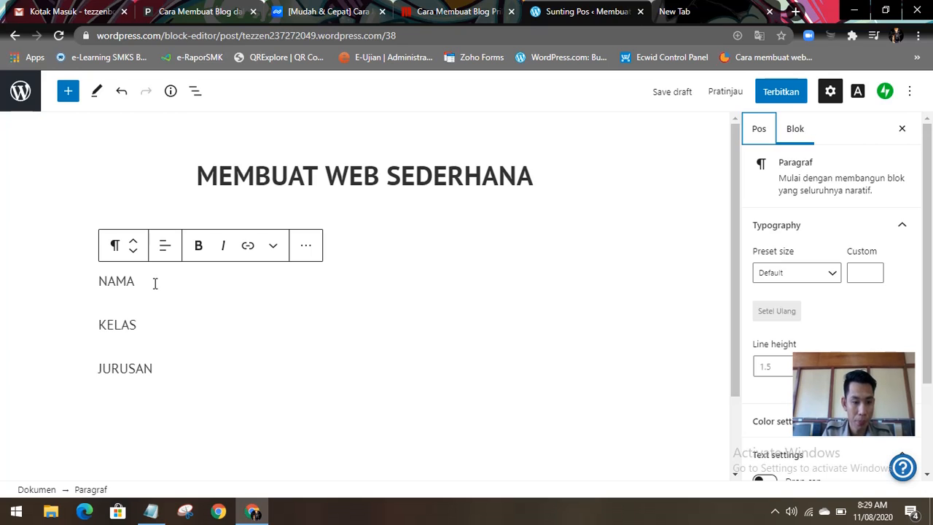
left_click(178, 287)
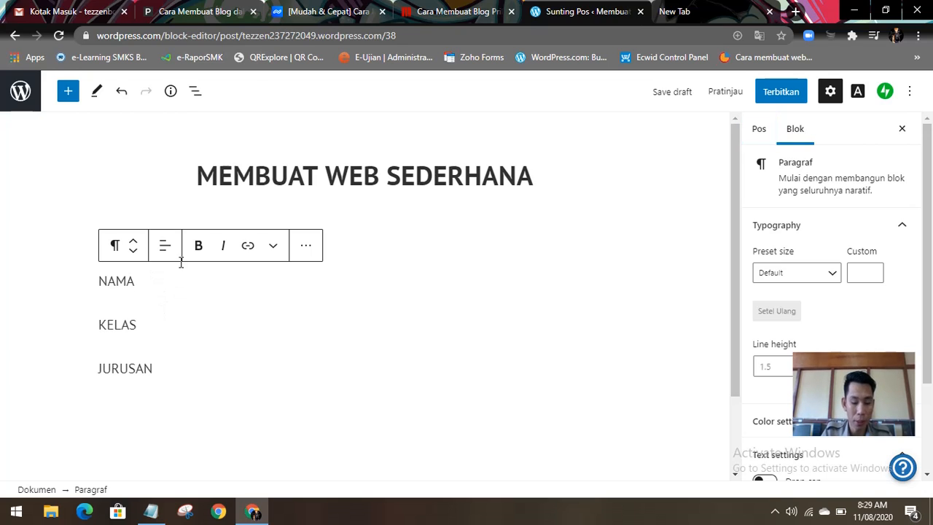
type(":")
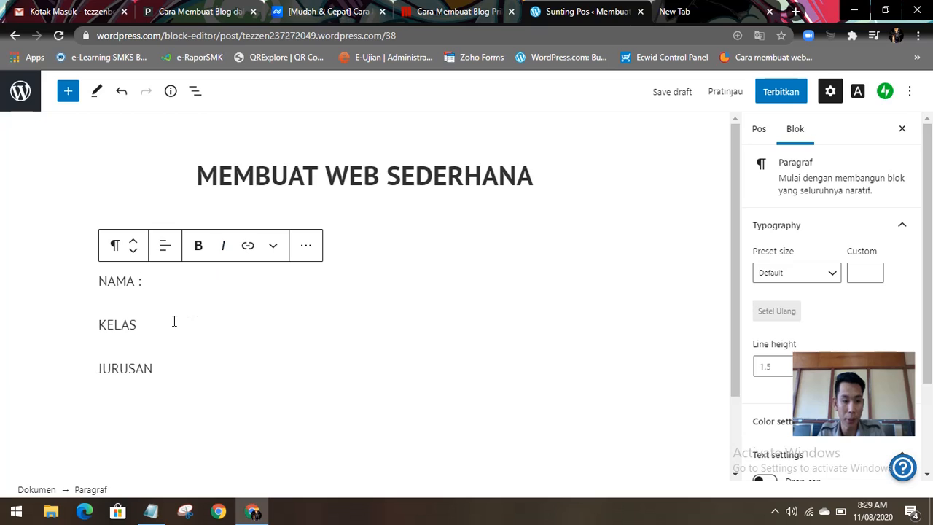
left_click(173, 321)
type(":")
left_click(180, 363)
type(":")
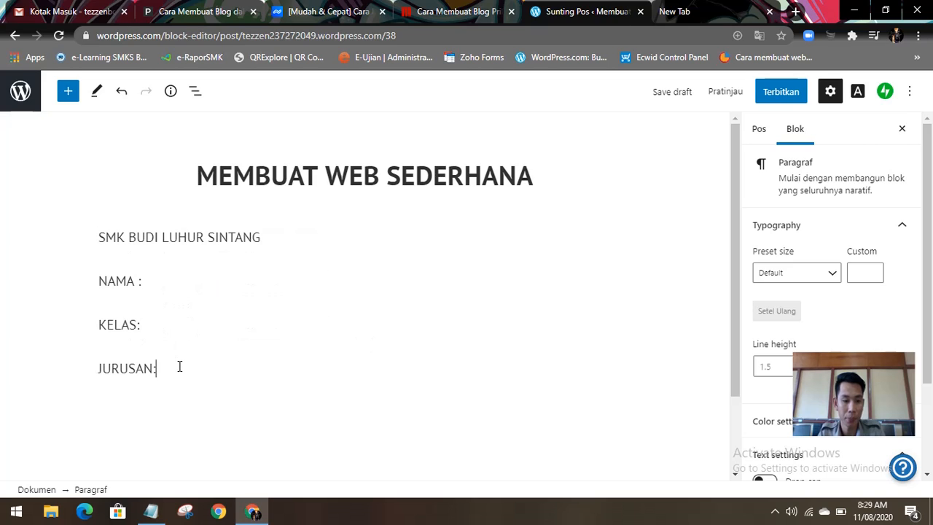
key("Return")
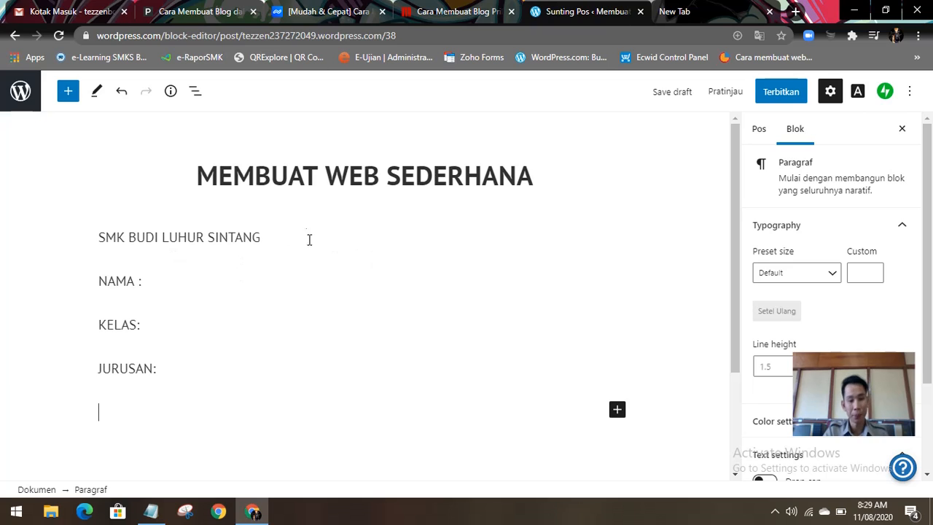
scroll(503, 240, "down", 2)
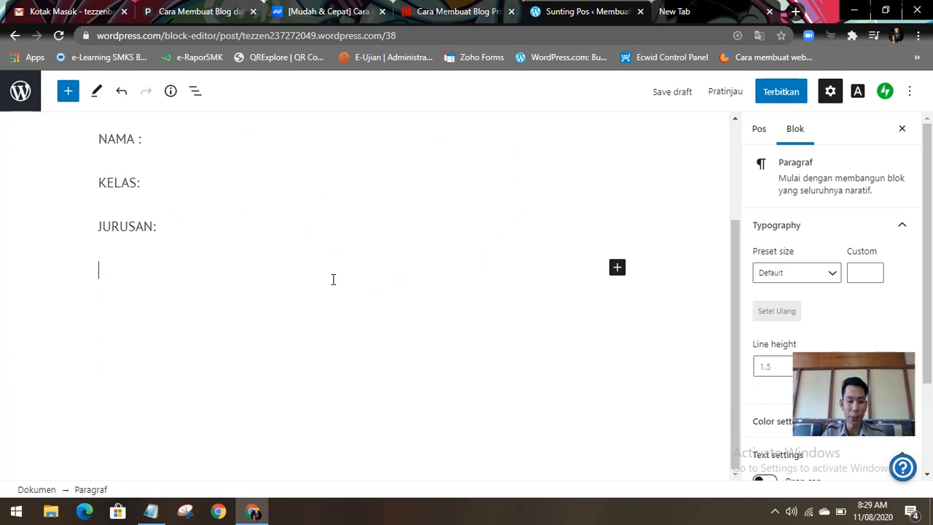
scroll(287, 325, "up", 2)
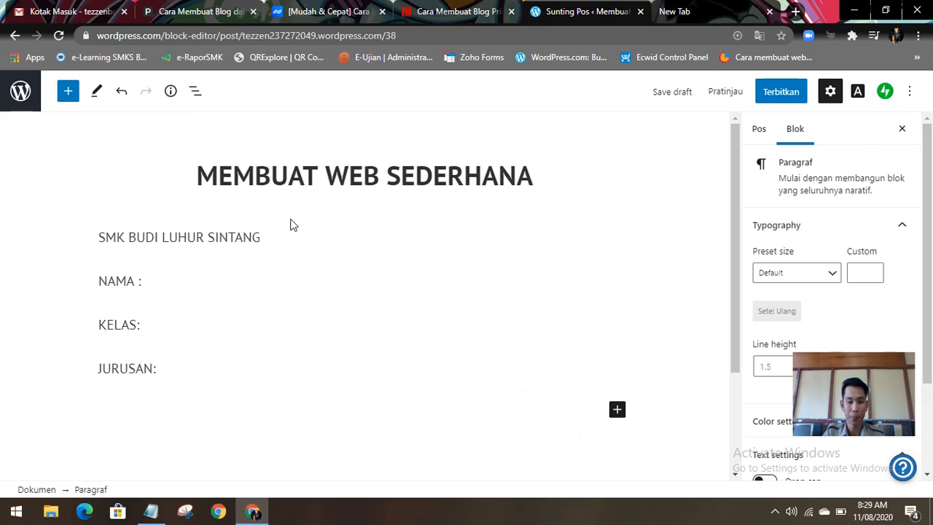
left_click(219, 236)
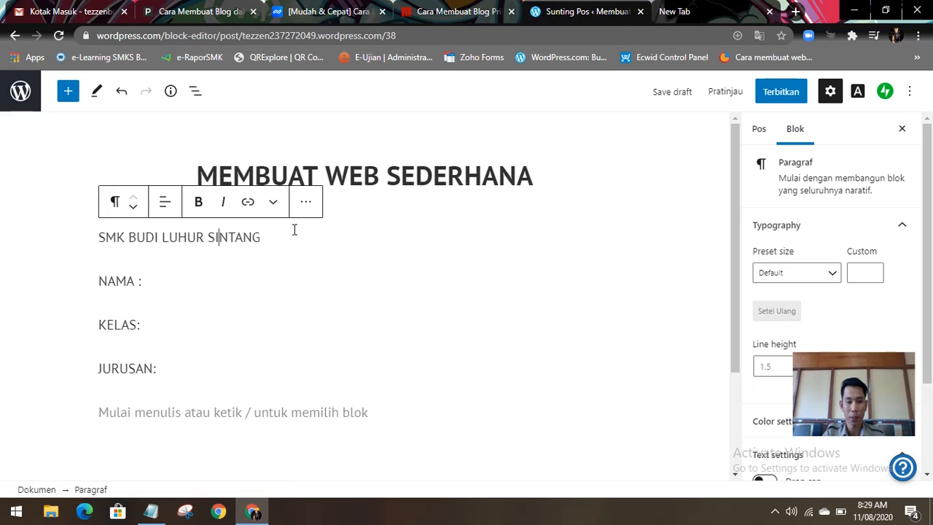
left_click(428, 370)
scroll(427, 387, "down", 2)
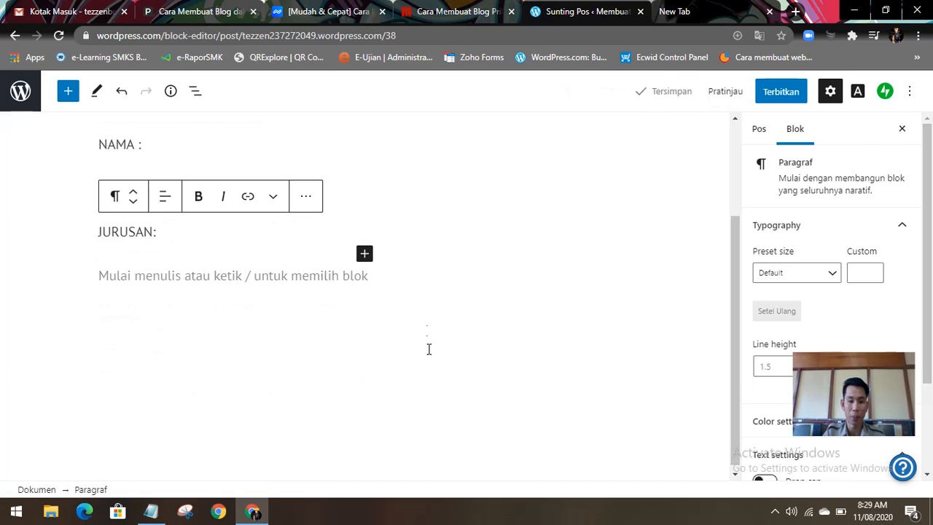
Step: Write "TANGGAL: SELASA, 11 AGUSTUS 2020" in the empty paragraph below JURUSAN and start another paragraph
left_click(193, 277)
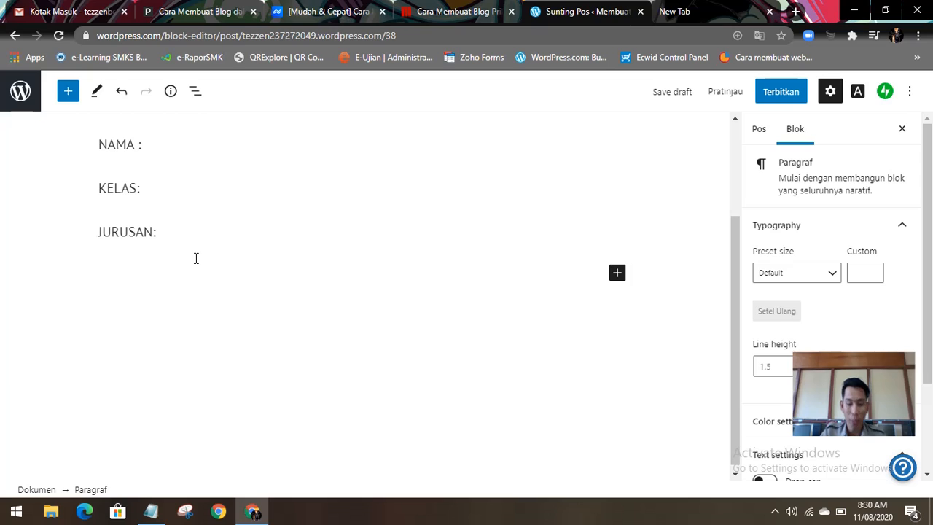
type("TAN")
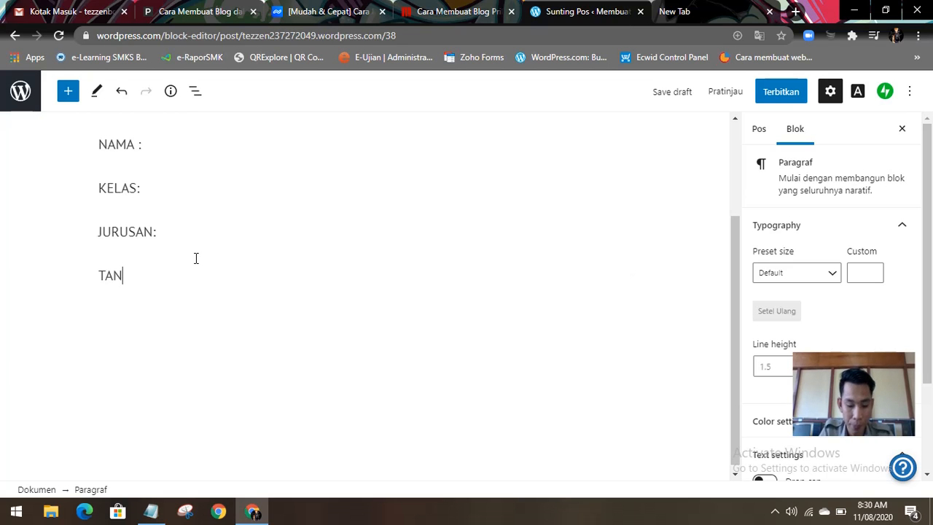
type("GGA")
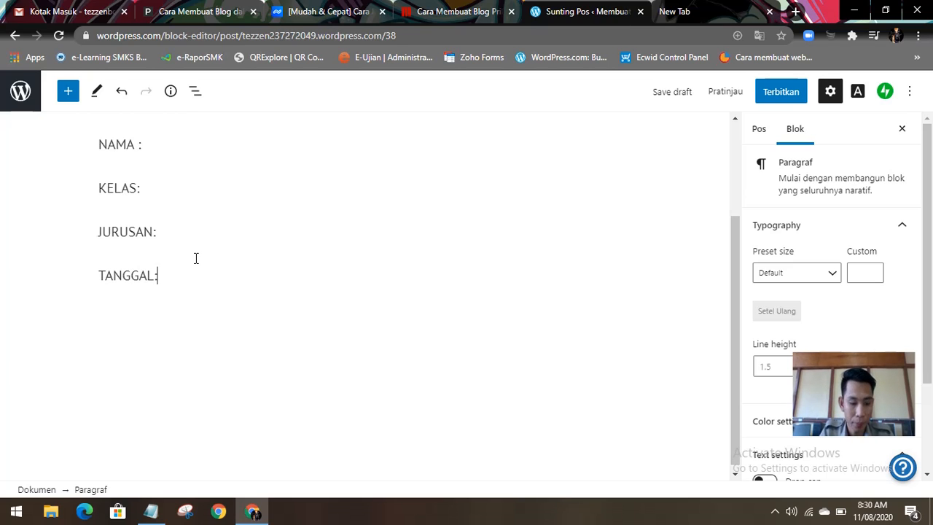
type("L: SELASA")
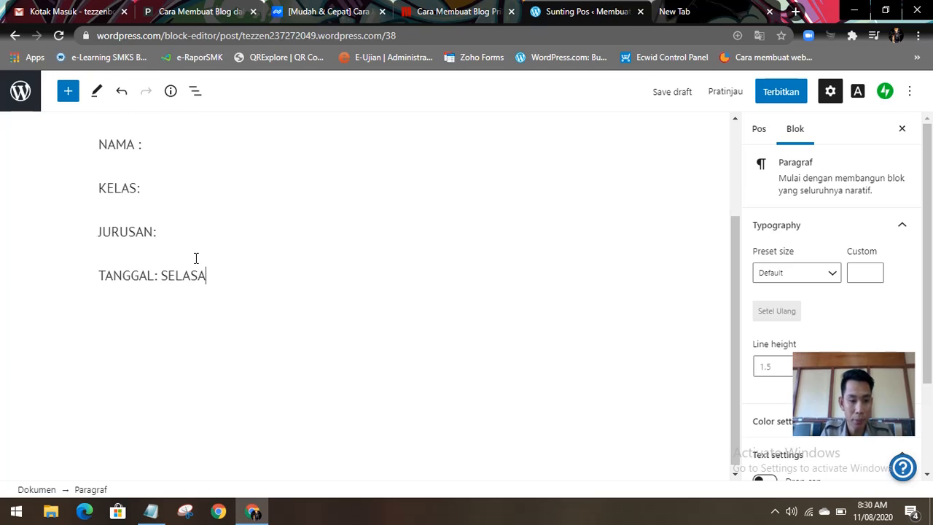
key("BackSpace")
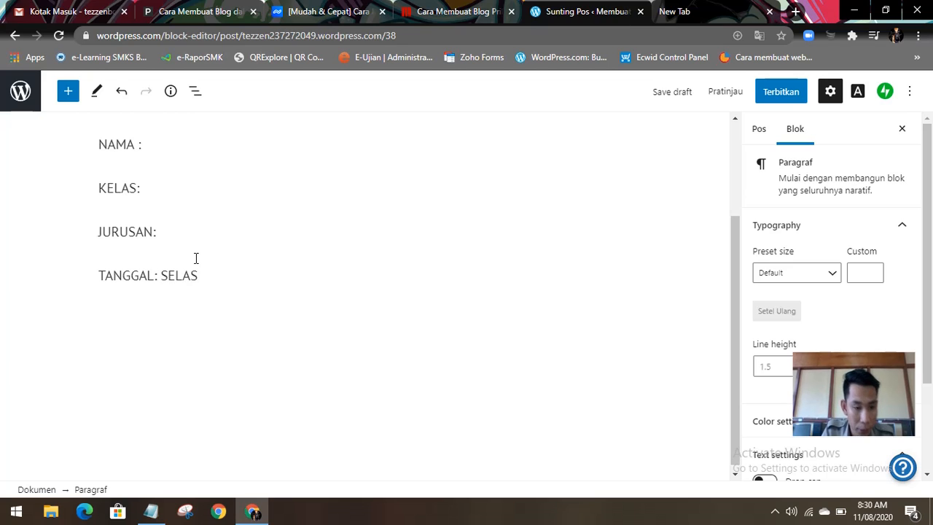
type(", ")
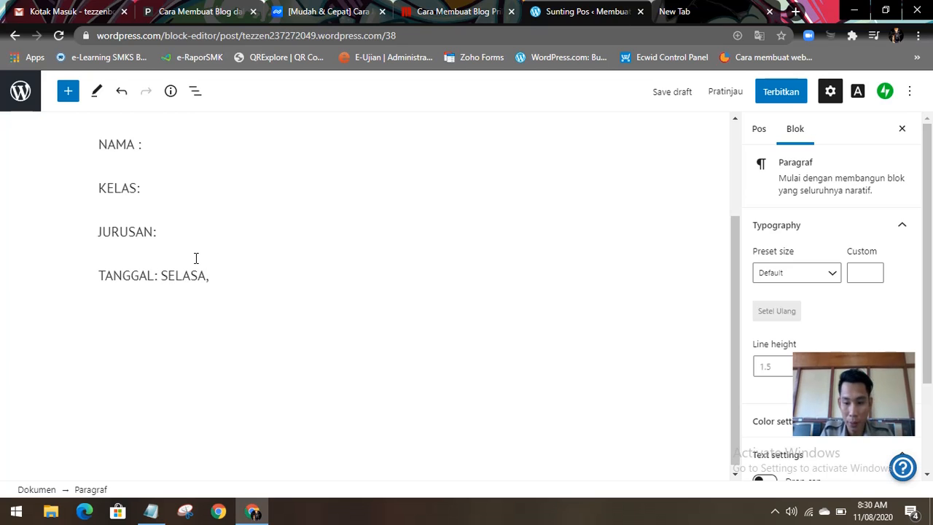
type("11 ")
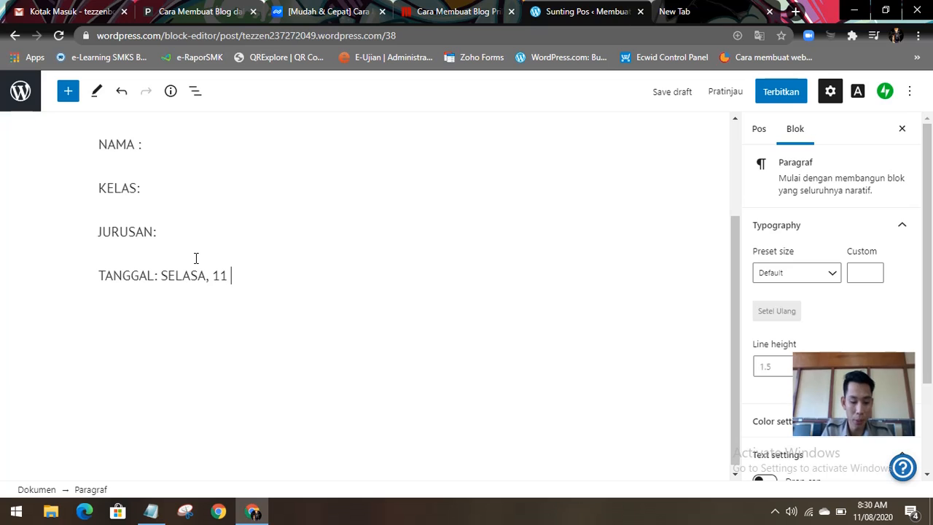
type("AGUSTUS 2020")
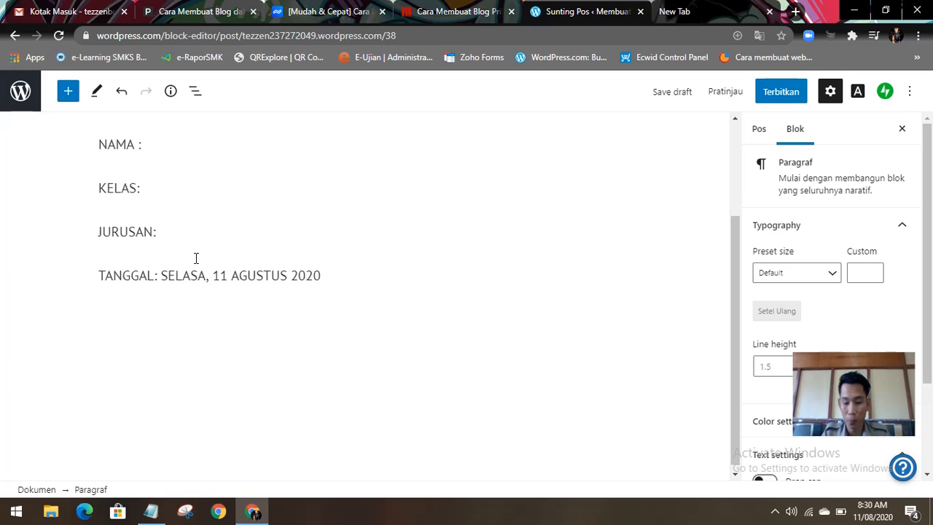
key("Return")
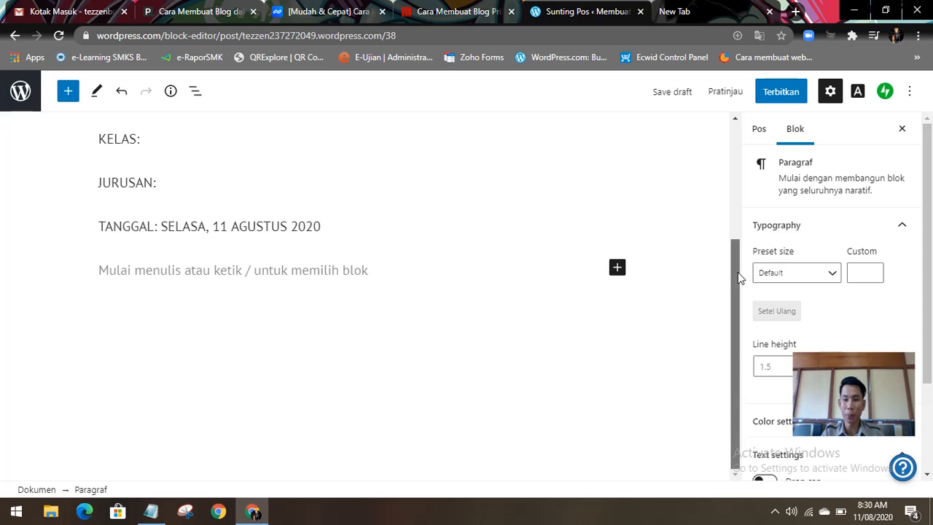
Step: Try blue, orange and light grey as the empty last paragraph's text color, and settle on black
left_click_drag(932, 191, 931, 348)
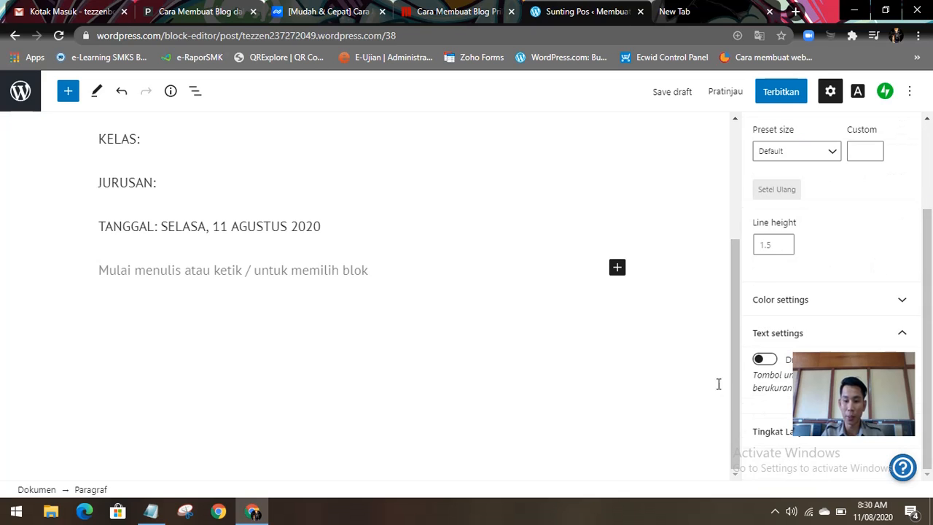
left_click(788, 309)
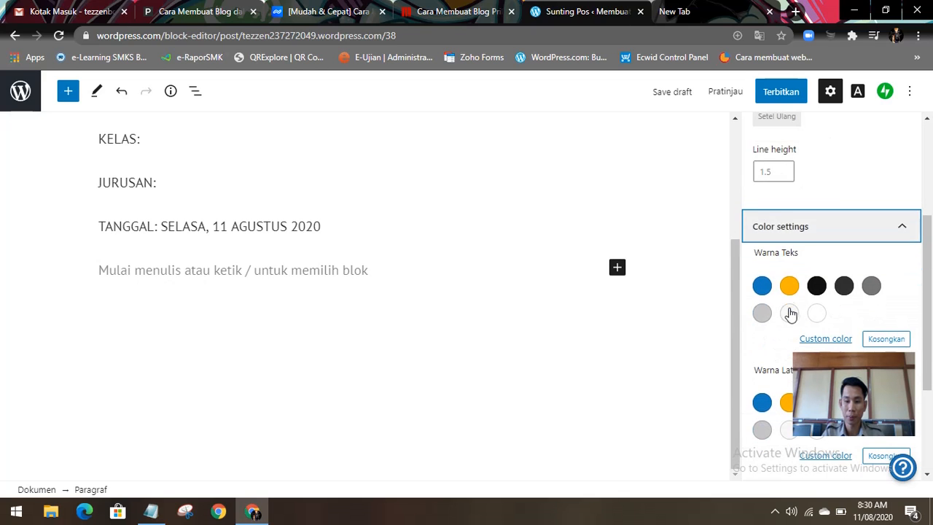
left_click(766, 288)
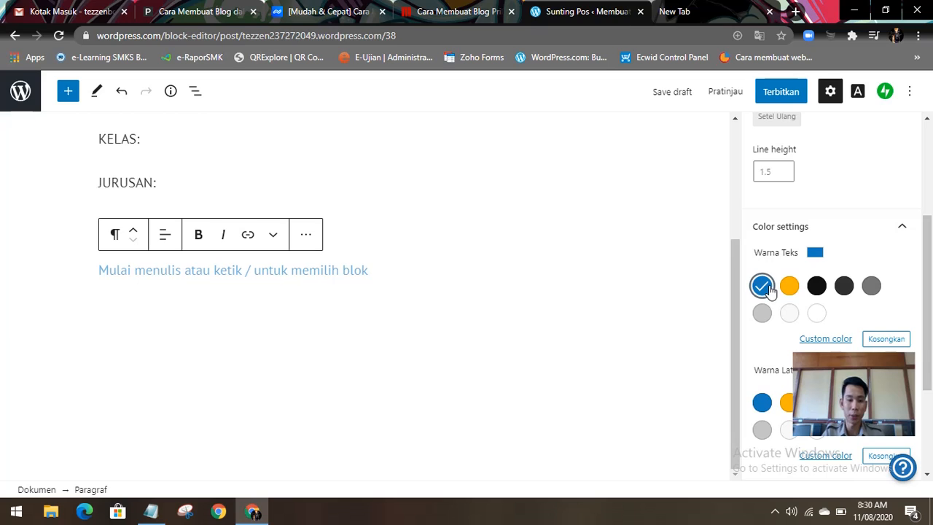
left_click(794, 291)
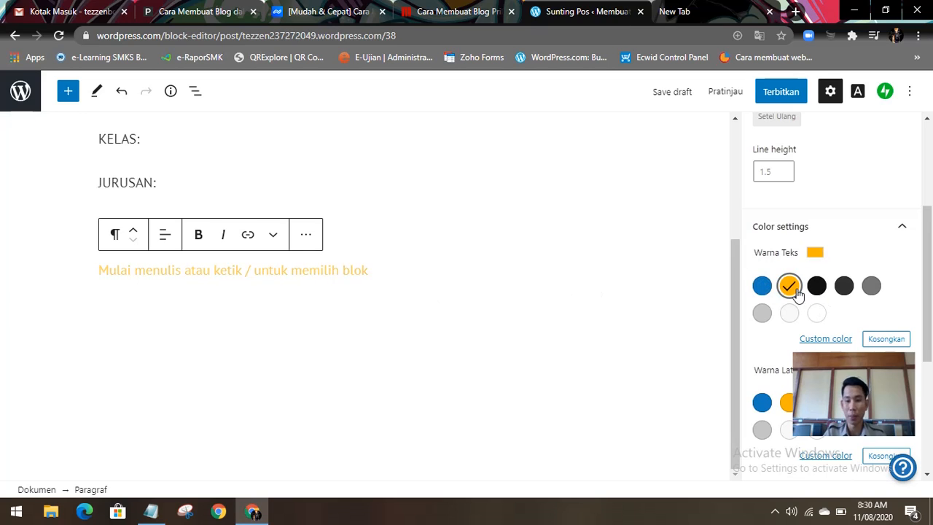
left_click(762, 314)
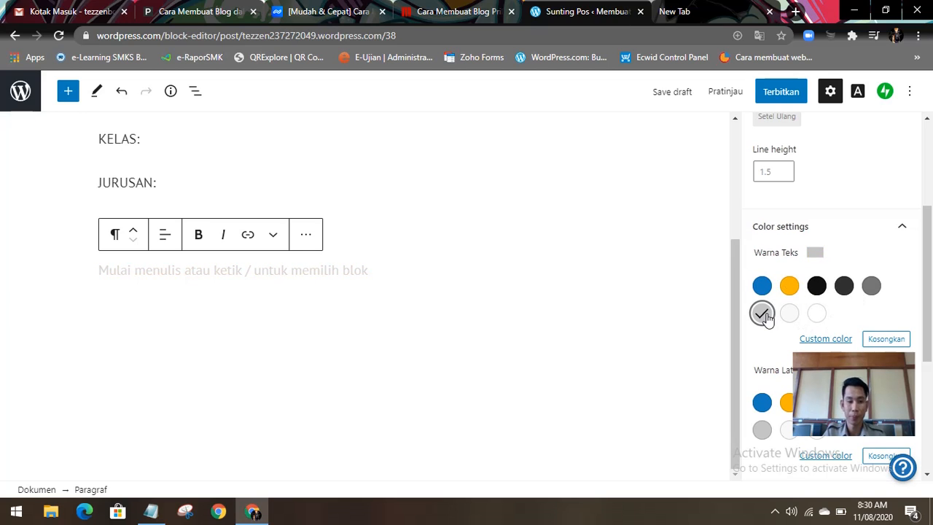
left_click(816, 288)
left_click(488, 304)
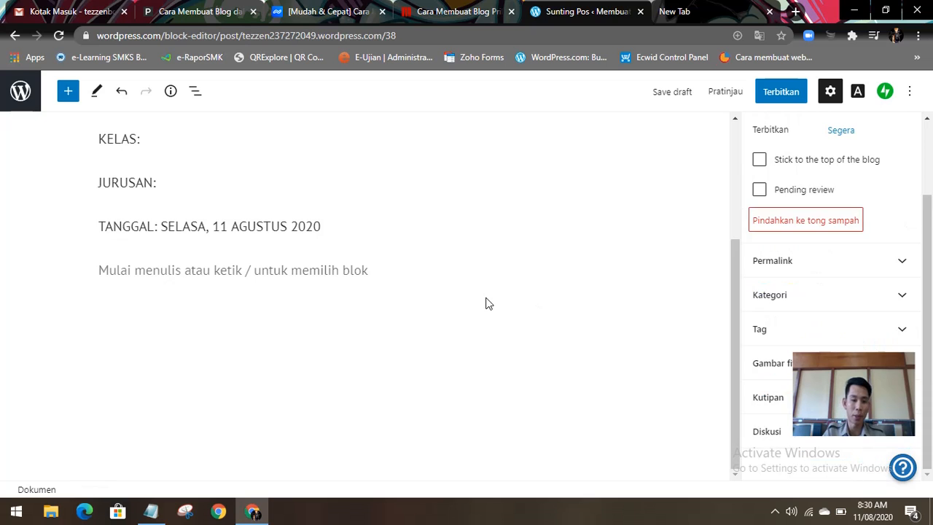
scroll(214, 273, "up", 1)
left_click(144, 240)
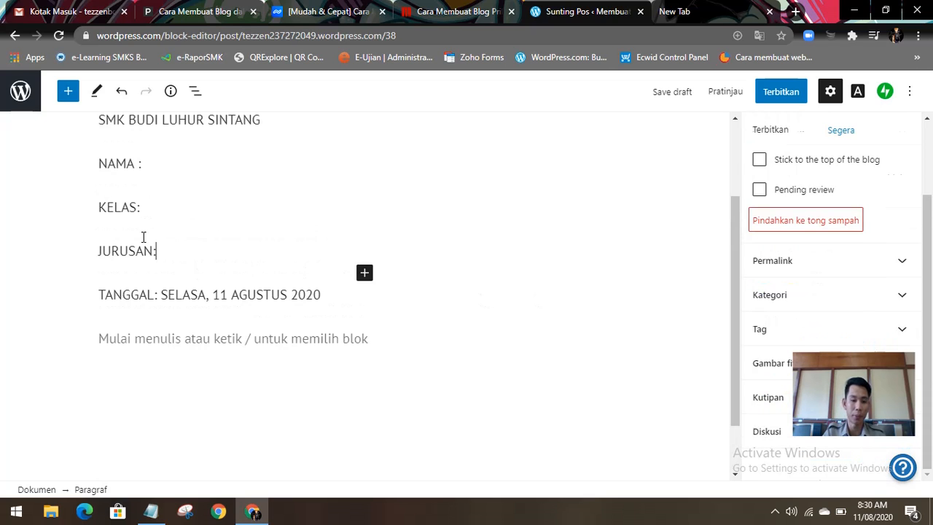
scroll(146, 229, "up", 2)
scroll(375, 255, "down", 3)
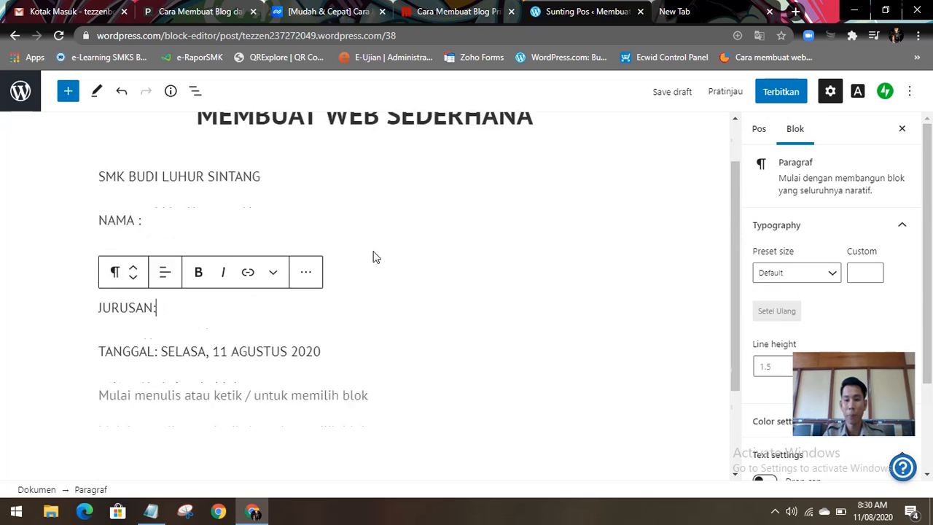
Step: Mark the post as pending review and set it to stick to the top of the blog
left_click(761, 139)
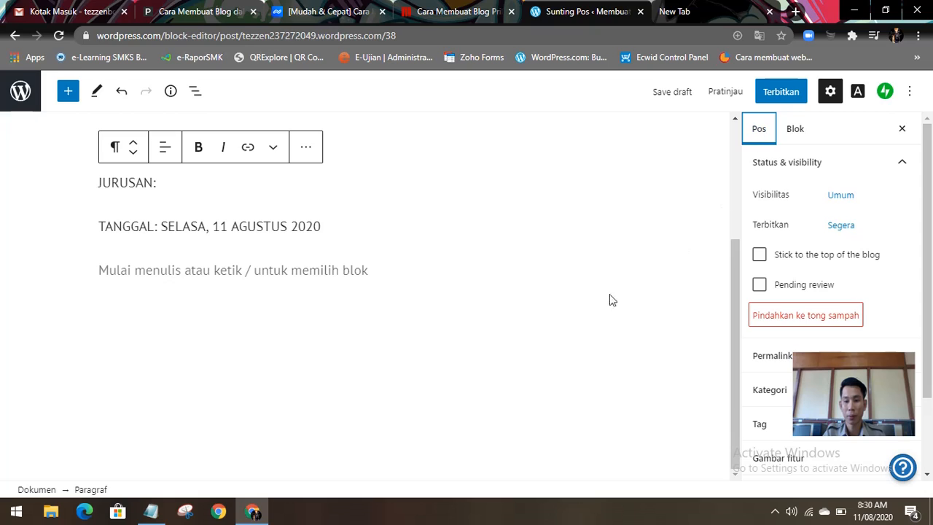
left_click(760, 288)
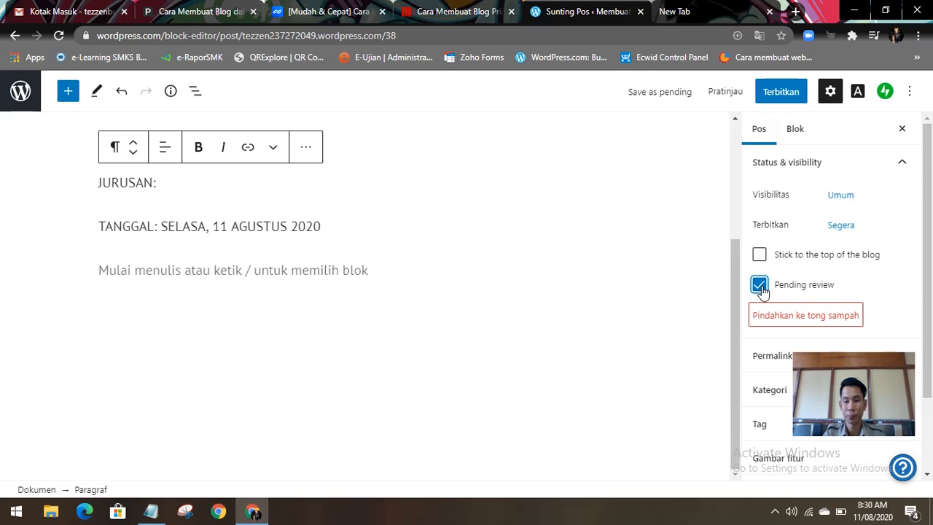
left_click(759, 254)
scroll(654, 329, "up", 3)
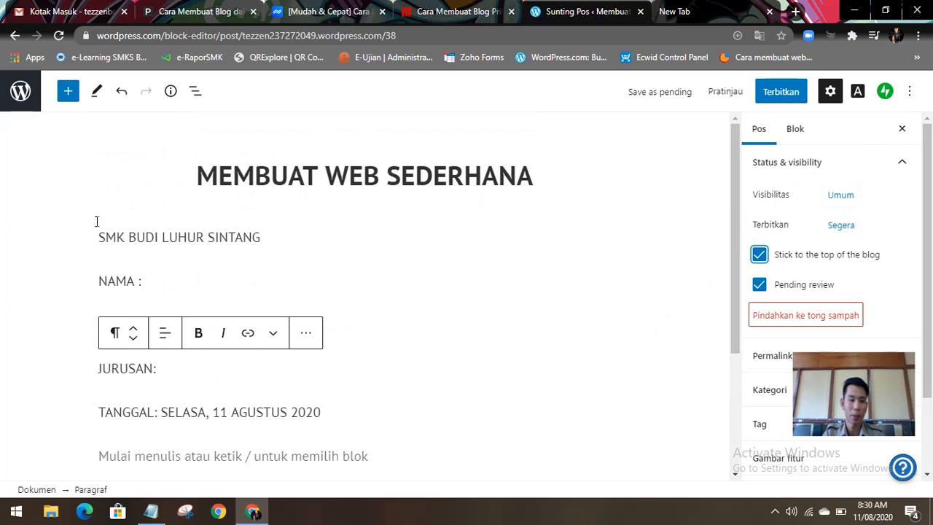
Step: Insert a Galeri Tampilan Kotak block from the Media blocks below the empty last paragraph of the post
left_click(69, 101)
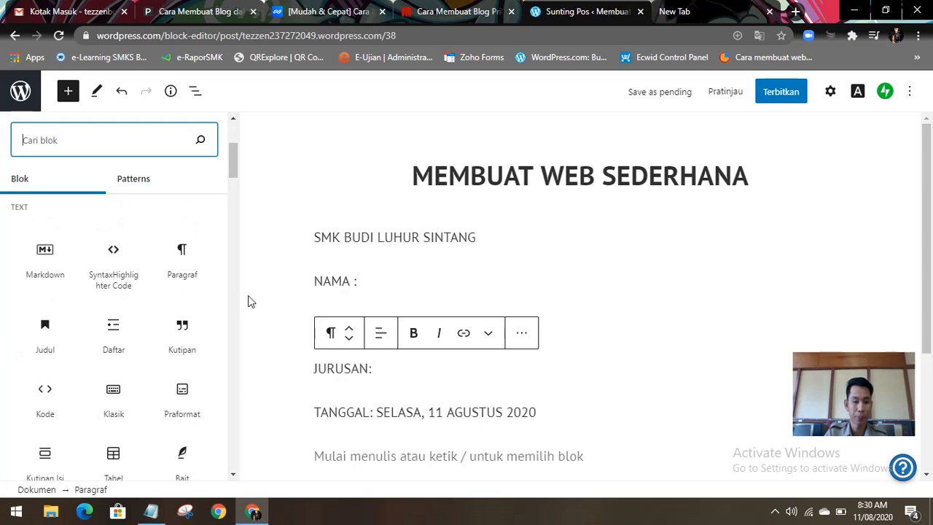
scroll(412, 298, "down", 3)
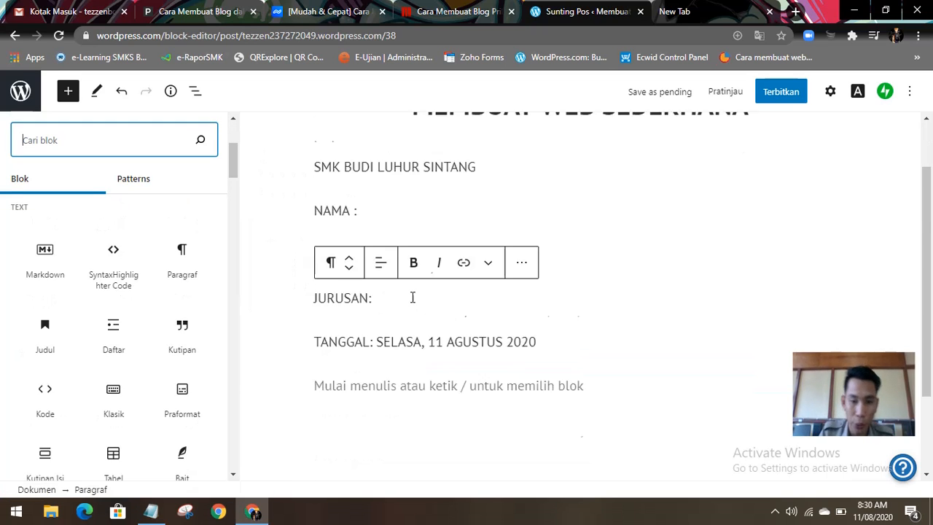
left_click(343, 305)
left_click(331, 274)
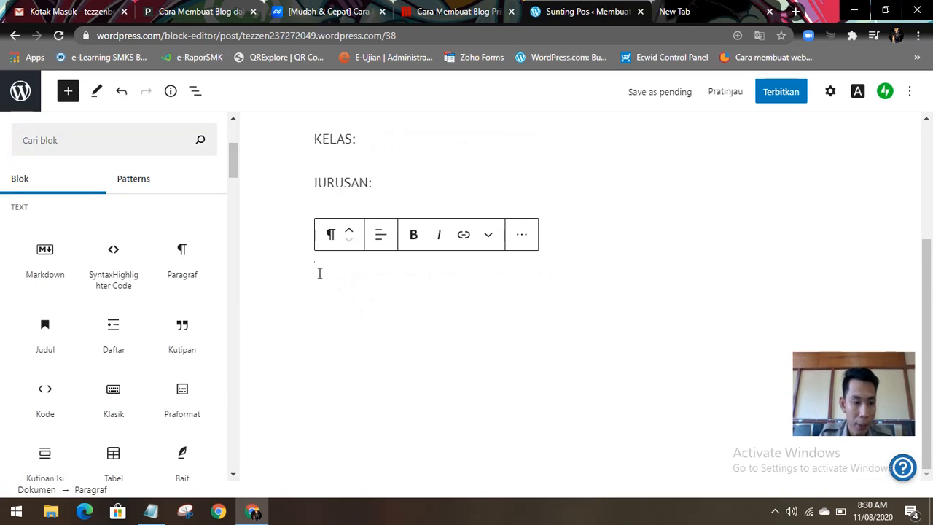
scroll(168, 287, "down", 1)
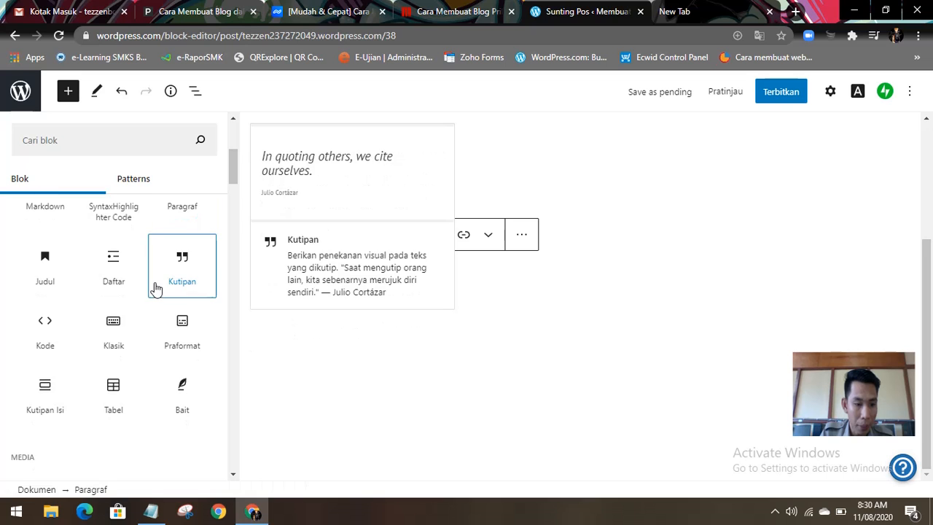
scroll(140, 370, "down", 1)
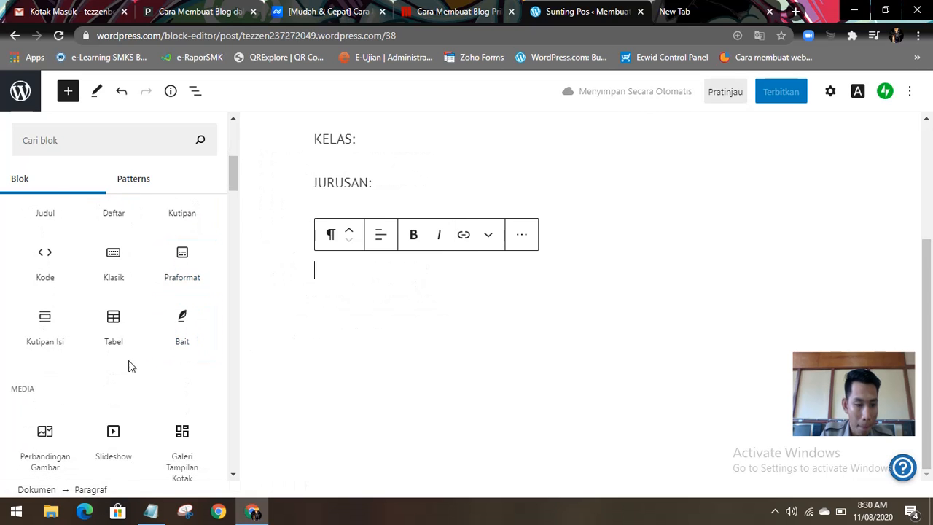
scroll(121, 386, "down", 1)
scroll(116, 393, "down", 2)
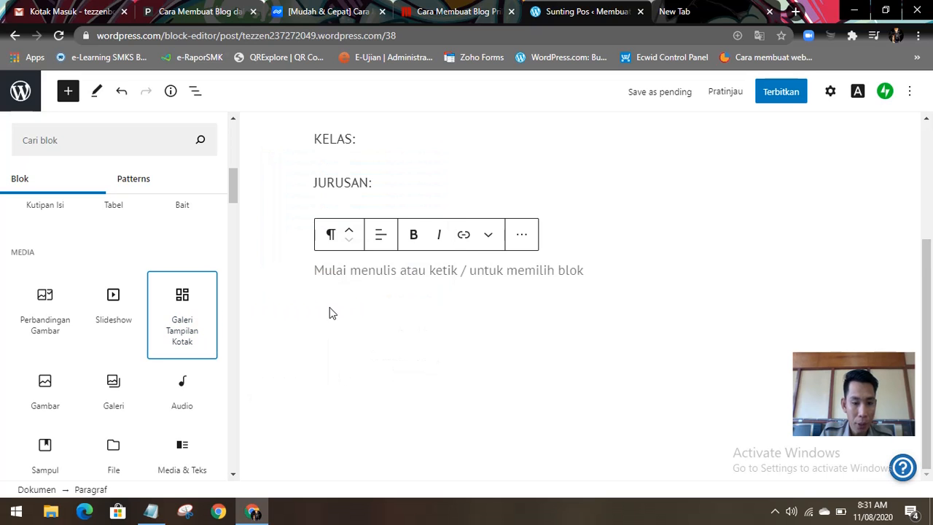
left_click(182, 318)
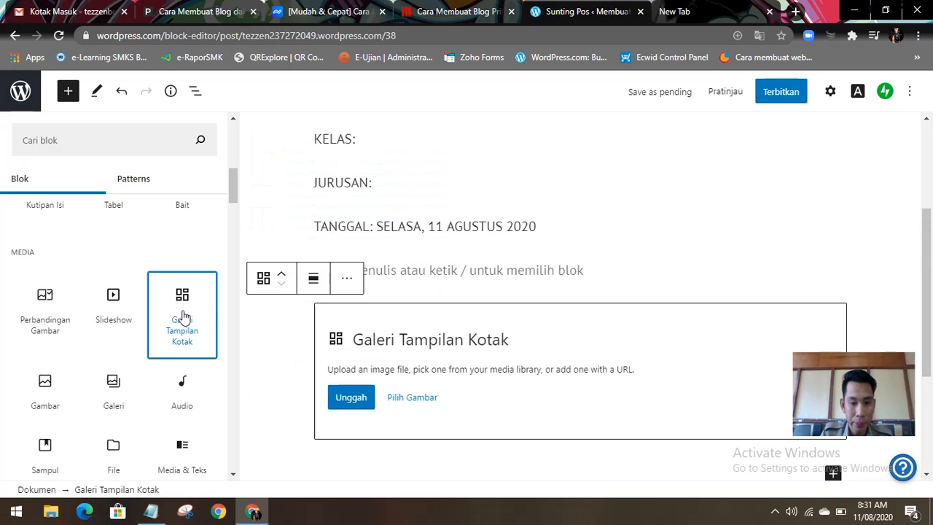
Step: Write "JURUSAN BISNIS DARING DAN PEMSARAN XI BDP" in the empty paragraph above the gallery block
scroll(421, 411, "down", 1)
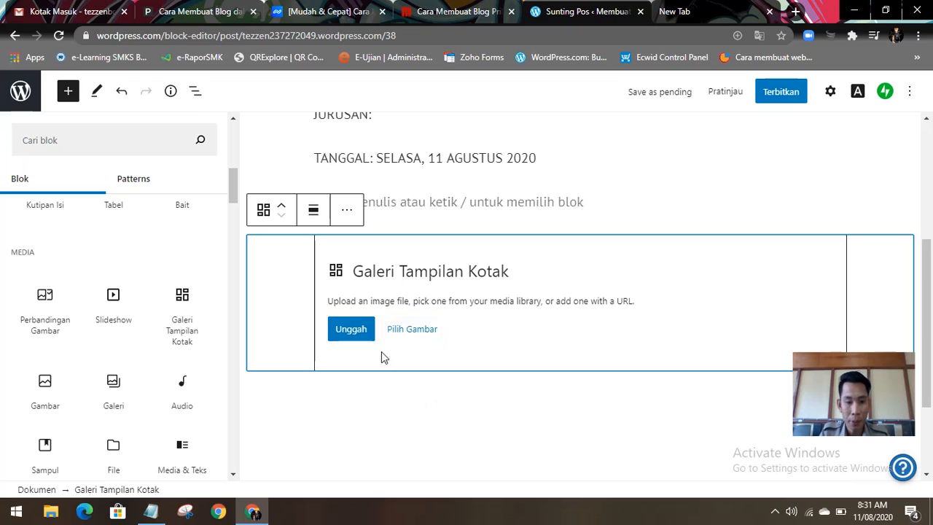
left_click(422, 202)
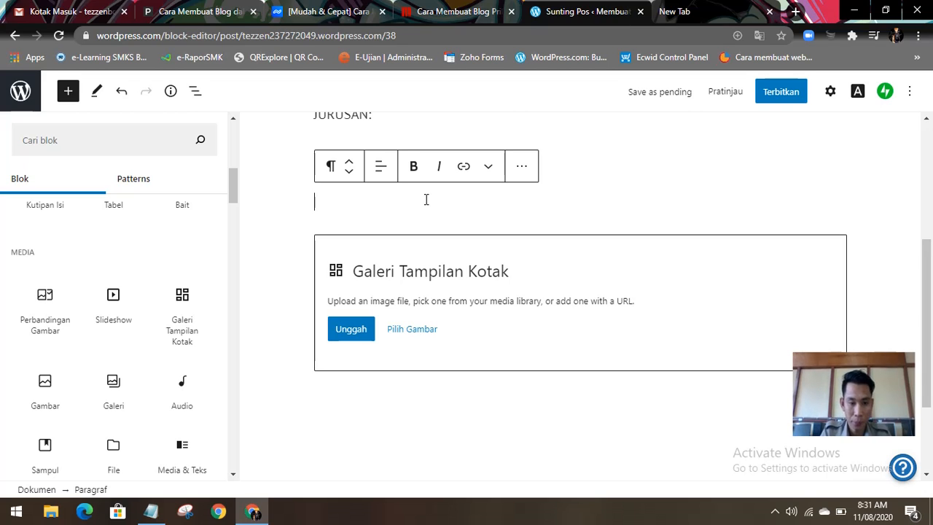
scroll(426, 199, "up", 1)
type("JURU")
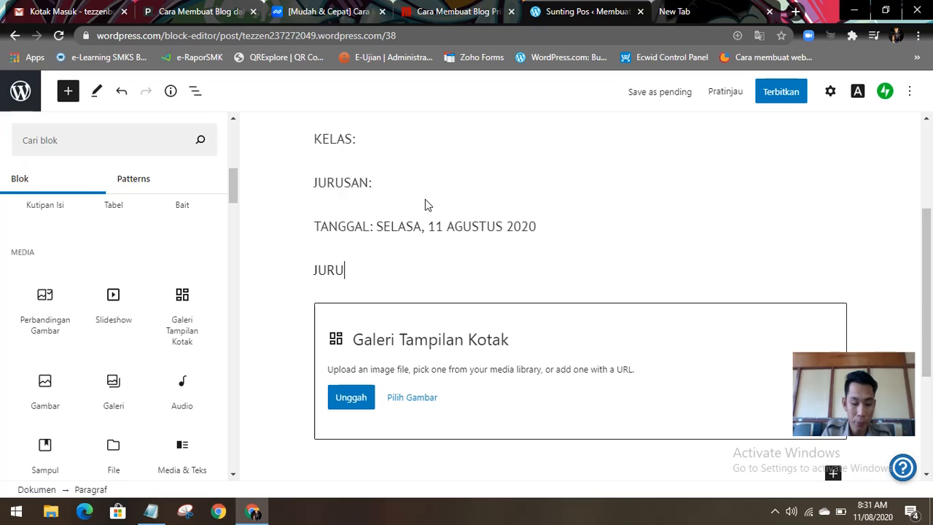
type("SAN BIDN")
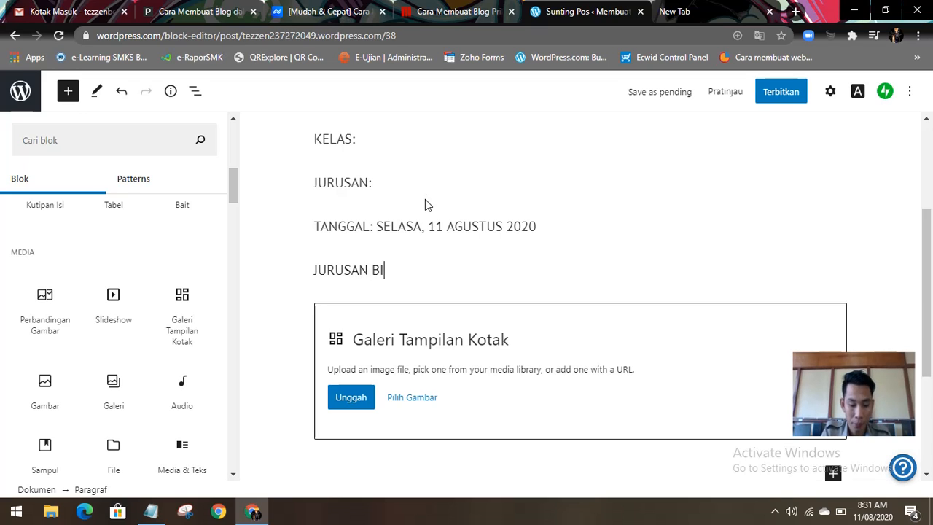
key("BackSpace")
key("BackSpace")
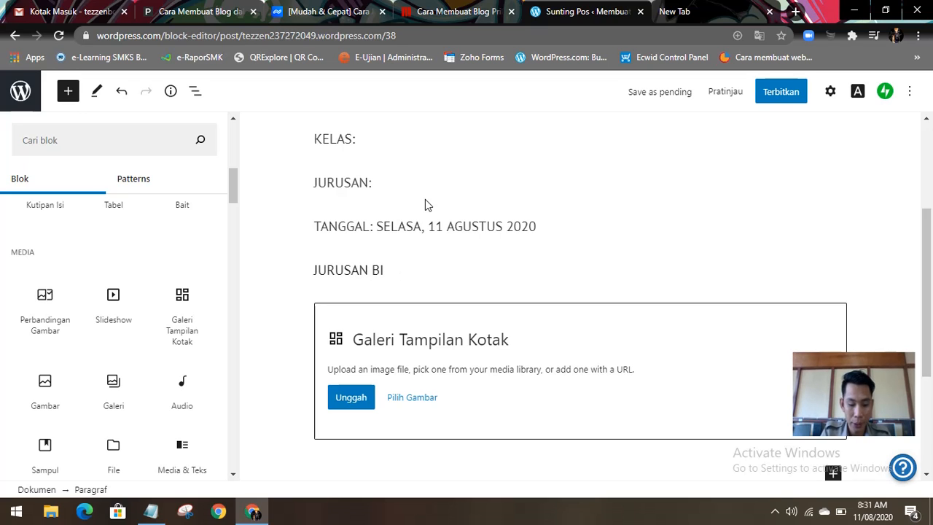
type("SNIS DAR")
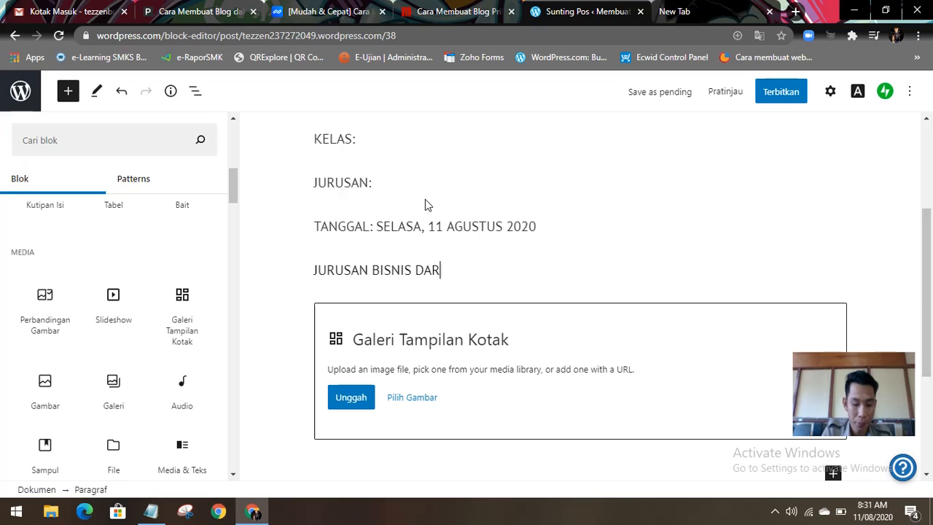
type("ING DAN P")
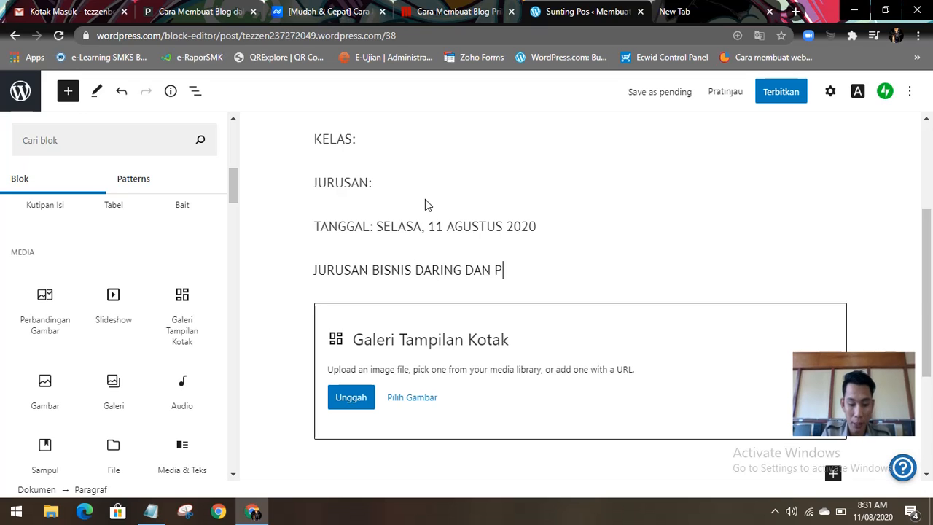
type("EMSARAN")
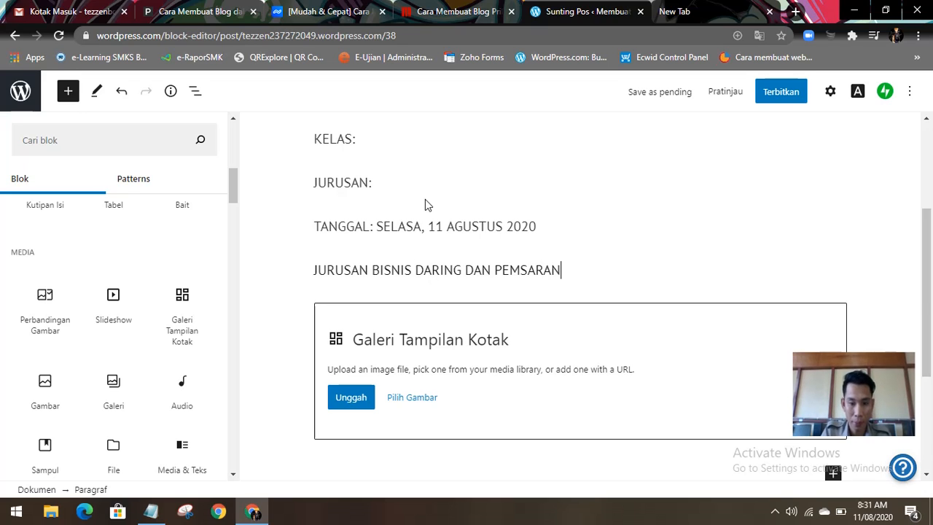
type(" XI B")
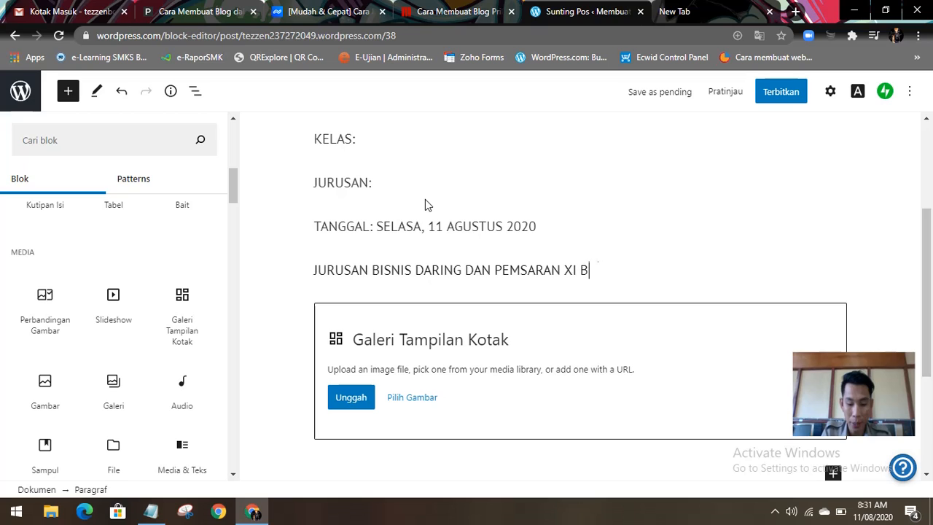
type("DP")
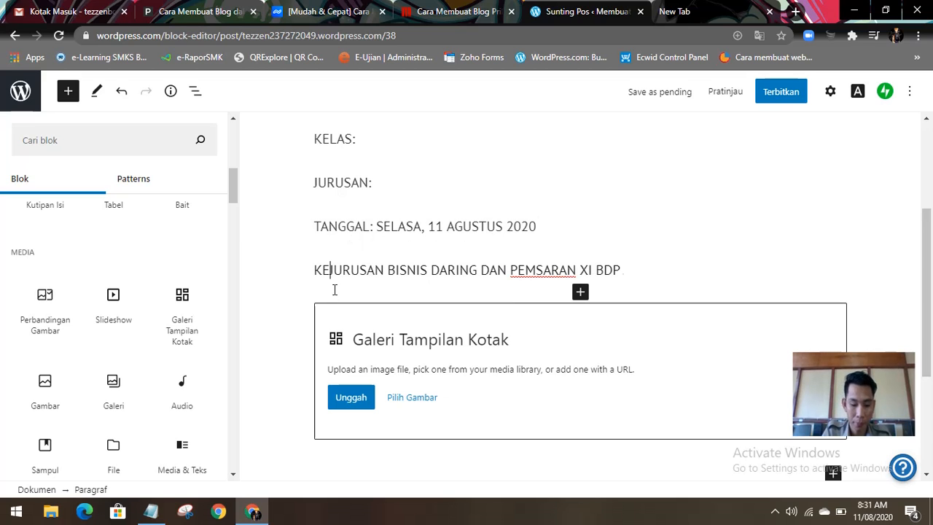
Step: Put "KEGIATAN :" at the start of the line above the gallery and remove the word JURUSAN from that line
type("GIATAN")
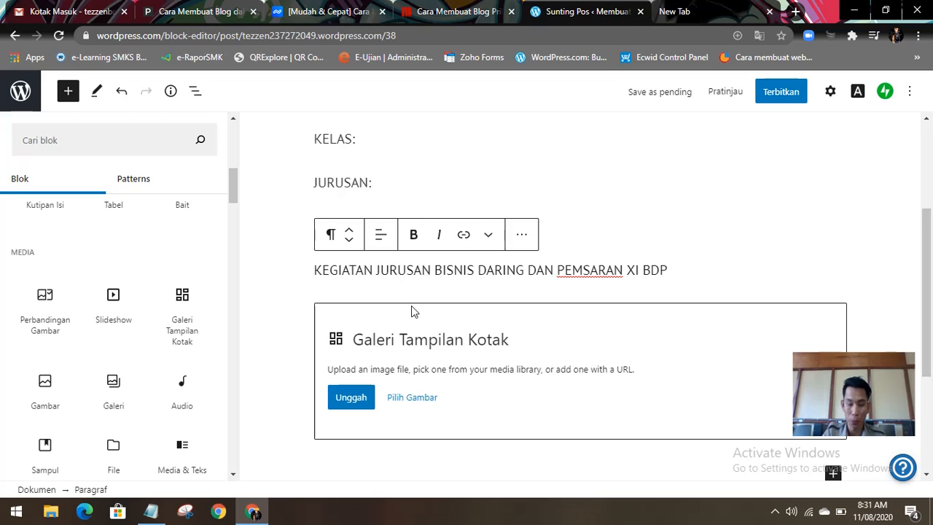
type(":")
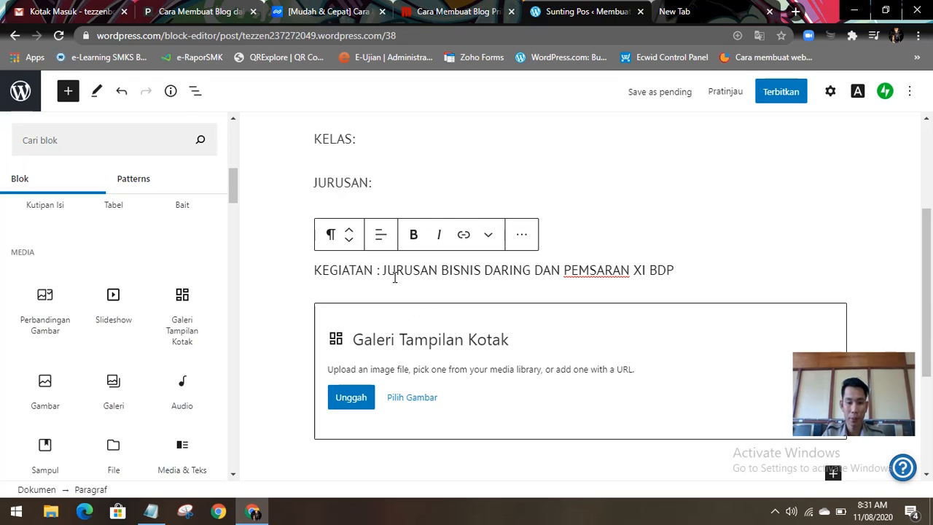
left_click_drag(383, 271, 439, 271)
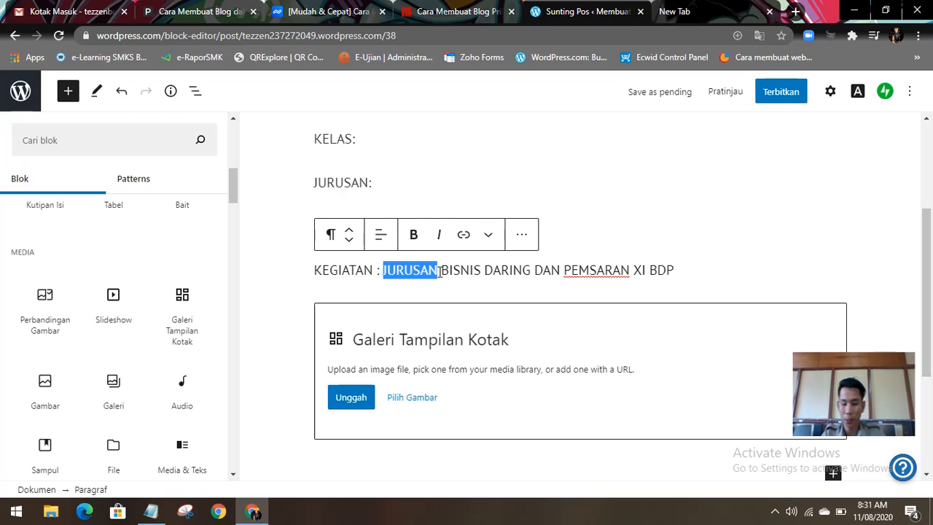
key("BackSpace")
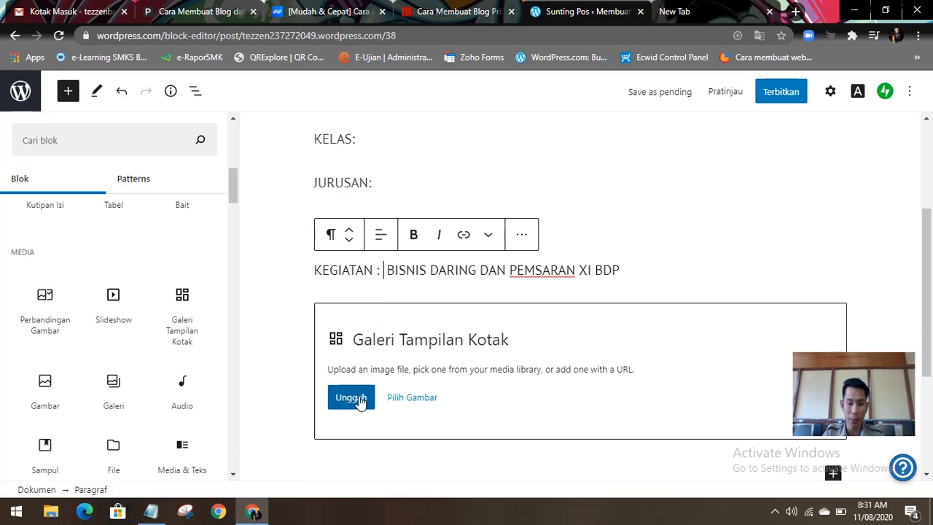
Step: Start an image upload for the gallery block and look through the Pictures folder for suitable activity photos
left_click(358, 401)
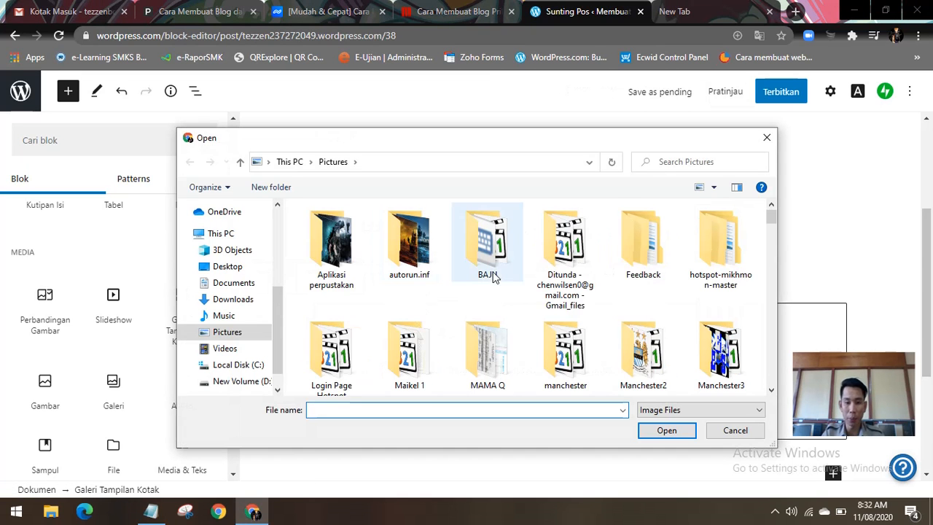
scroll(500, 288, "down", 5)
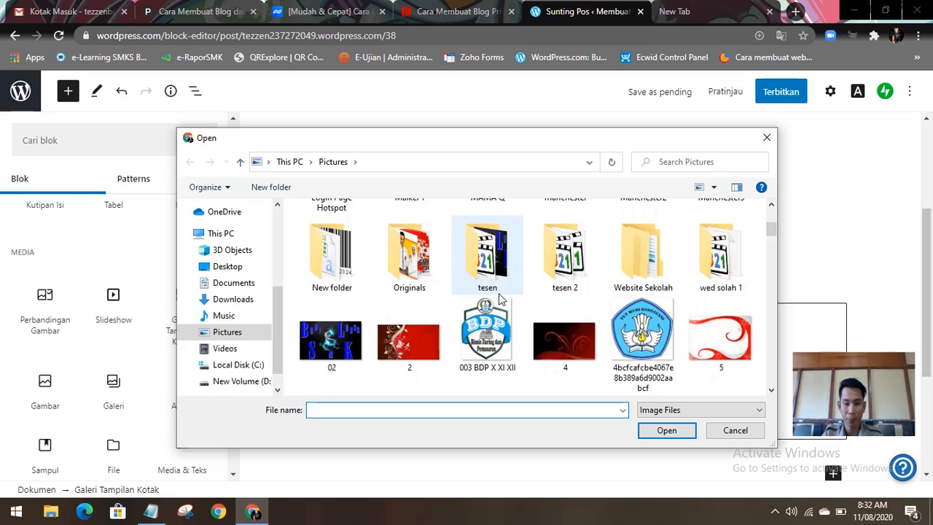
scroll(499, 293, "down", 3)
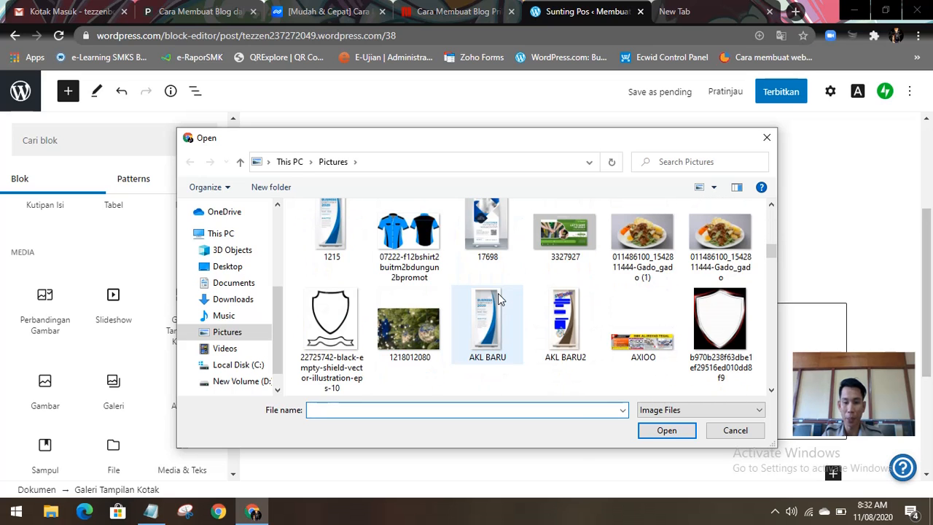
scroll(498, 293, "up", 2)
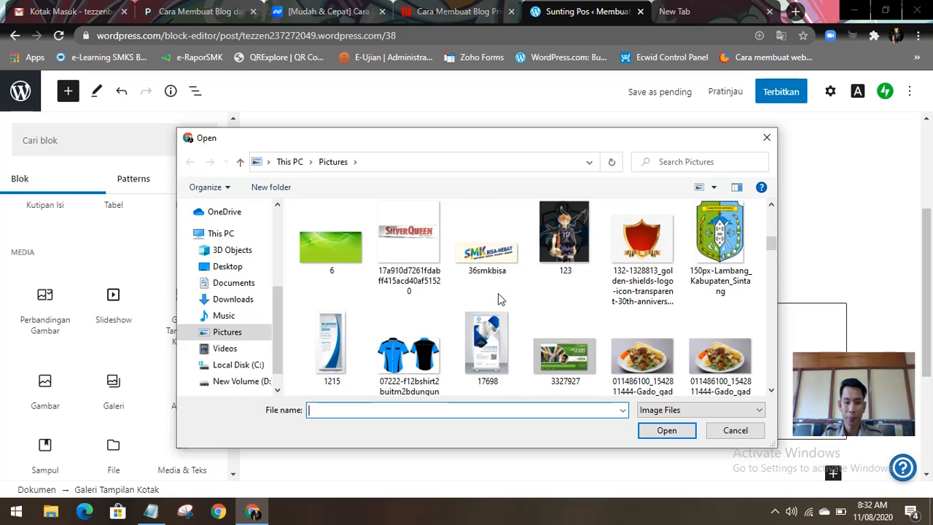
scroll(500, 294, "down", 8)
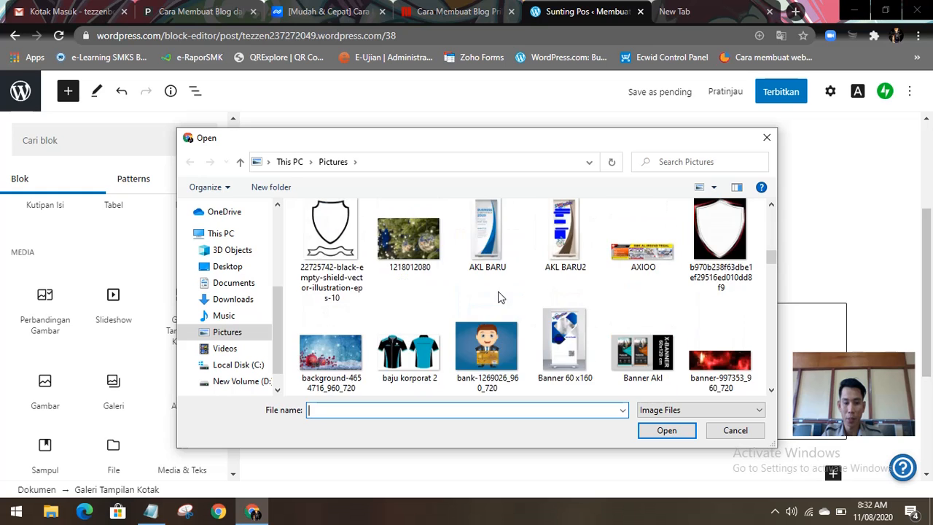
scroll(500, 294, "down", 2)
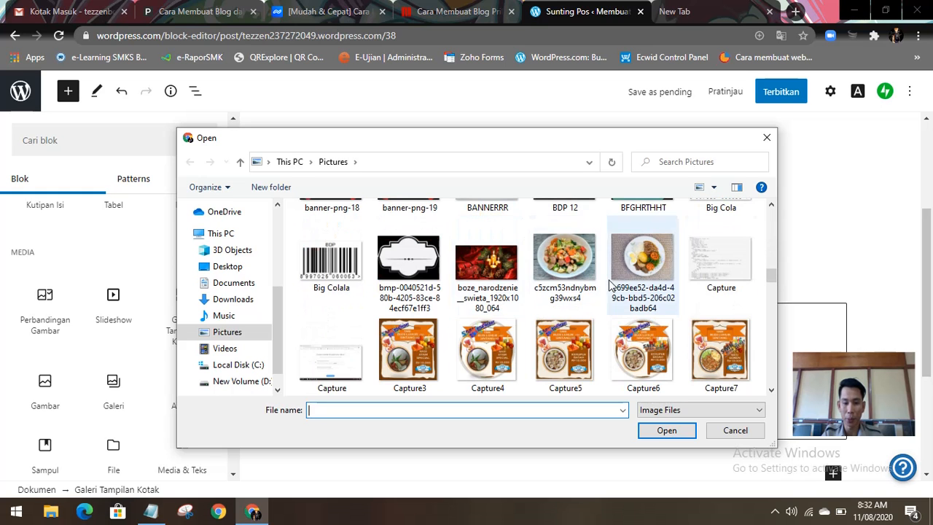
scroll(573, 307, "down", 3)
scroll(575, 312, "down", 1)
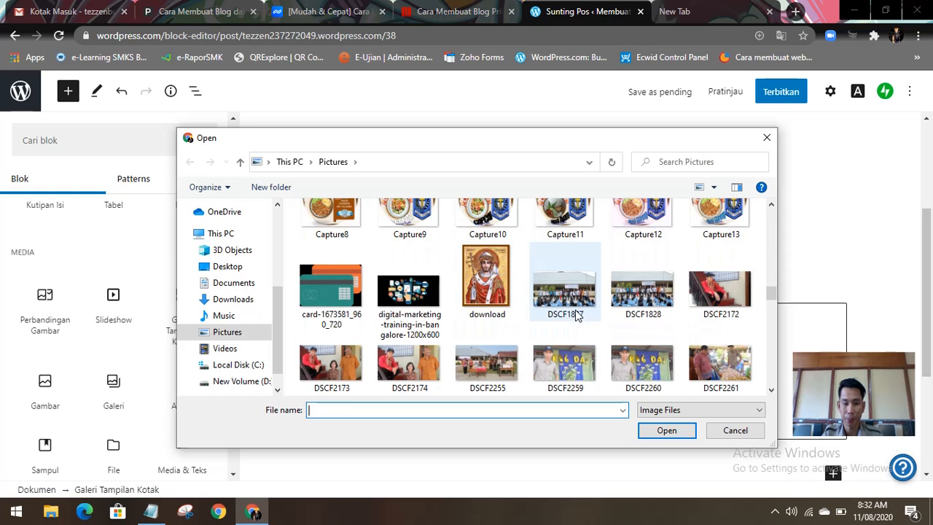
scroll(576, 314, "down", 10)
scroll(579, 318, "down", 3)
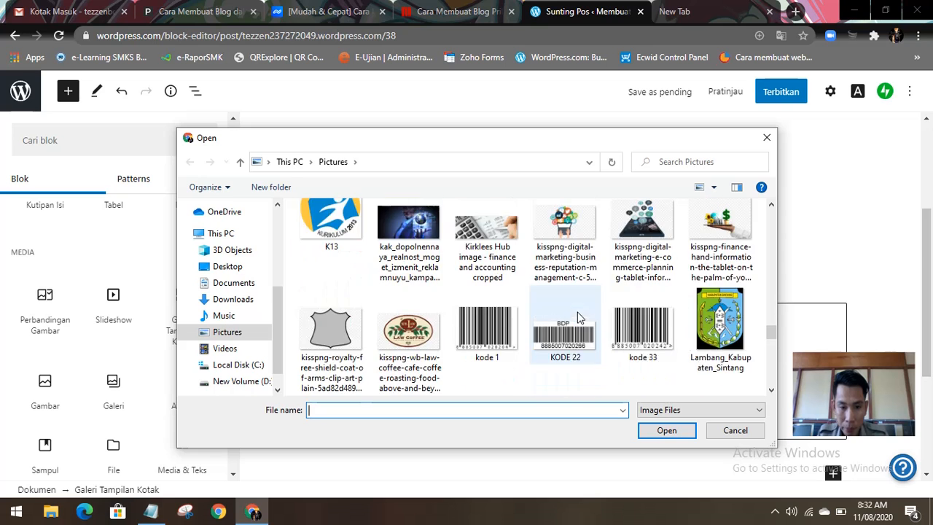
scroll(576, 313, "down", 5)
scroll(574, 313, "down", 6)
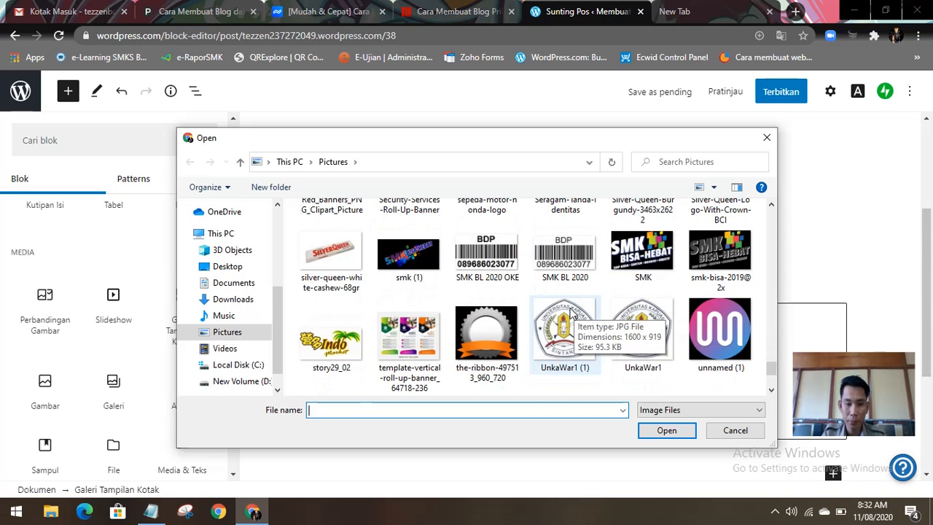
scroll(572, 313, "up", 10)
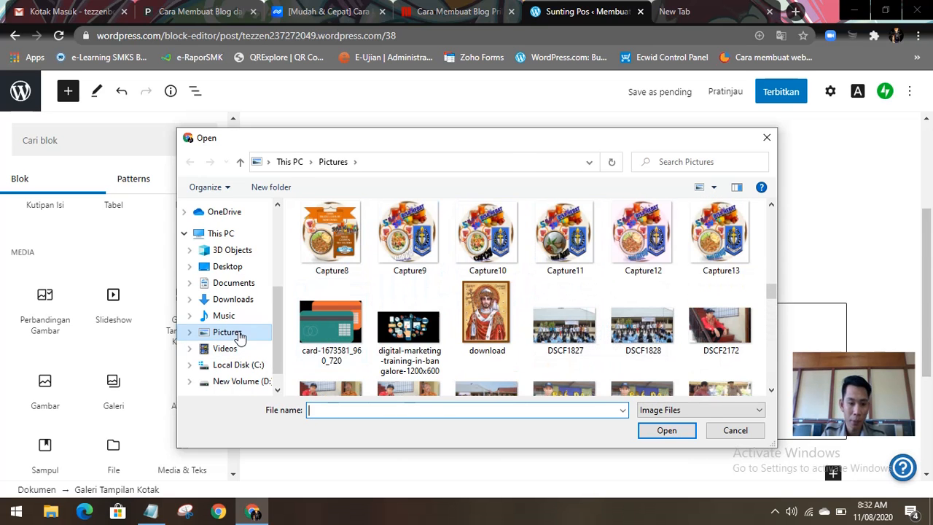
Step: Browse the gallery upload dialog to the first subfolder of New folder (2), inside the teacher's data folder on New Volume (D:)
scroll(271, 361, "down", 1)
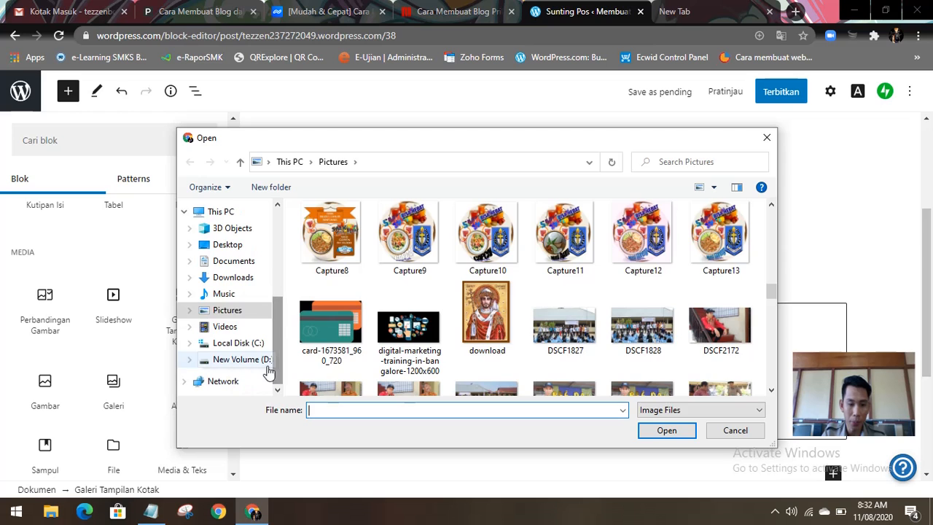
left_click(268, 364)
double_click(330, 259)
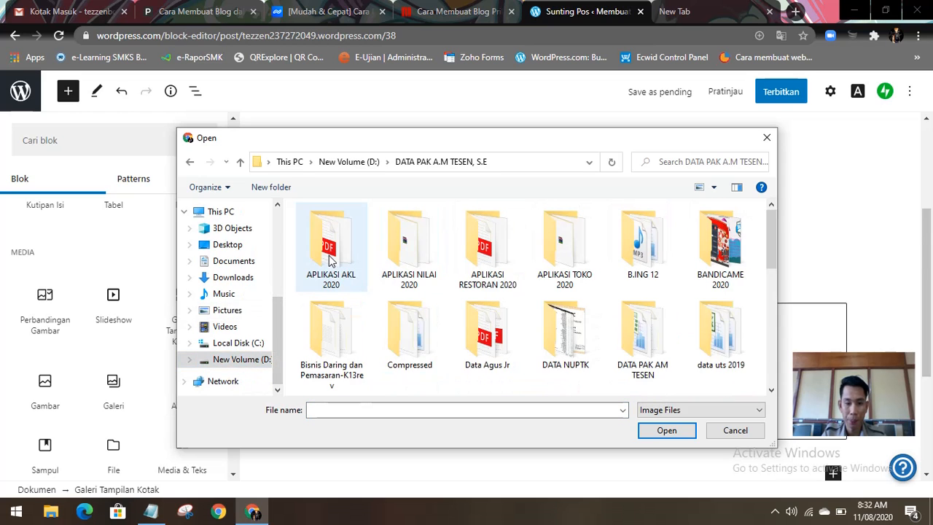
scroll(691, 312, "down", 1)
scroll(693, 313, "up", 1)
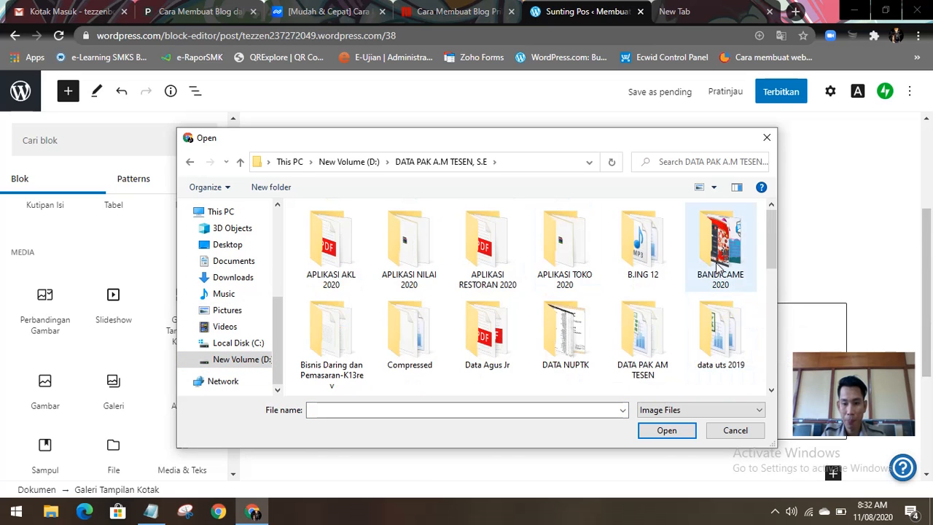
scroll(710, 281, "down", 2)
double_click(340, 323)
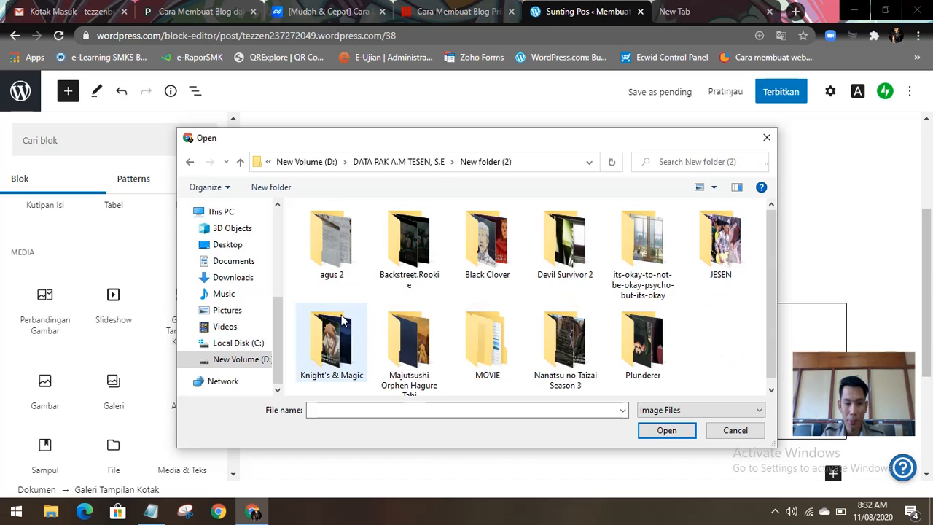
double_click(359, 282)
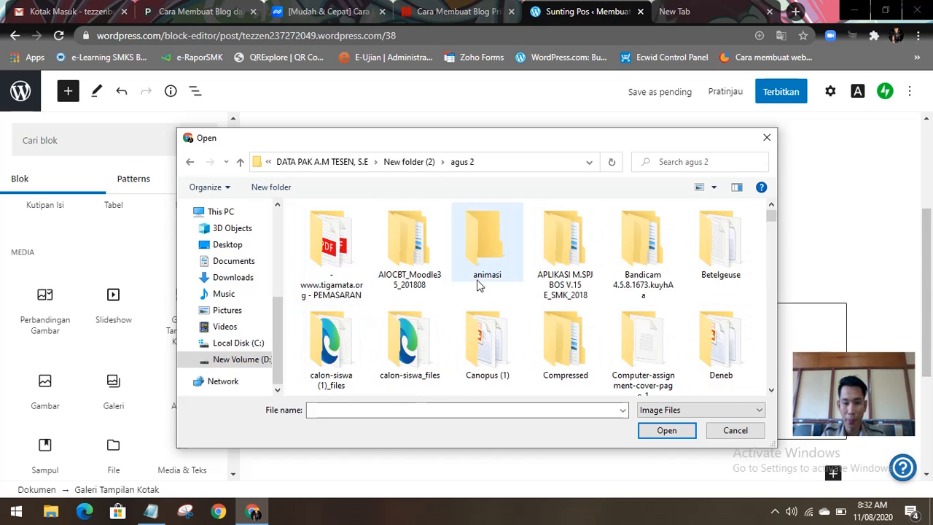
Step: Upload the 15-Bisnis-BAru picture into the Galeri Tampilan Kotak block and check how it looks in the post
scroll(489, 293, "down", 2)
scroll(540, 295, "down", 2)
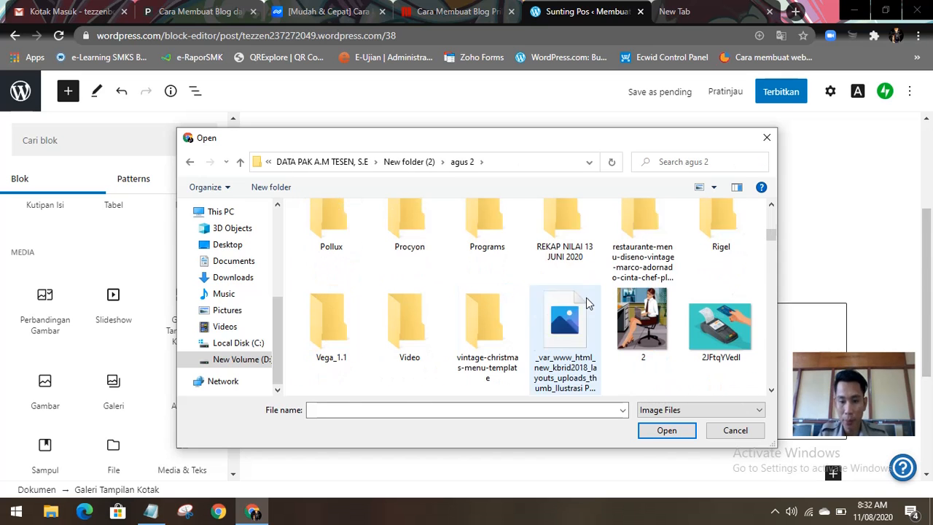
scroll(586, 298, "down", 2)
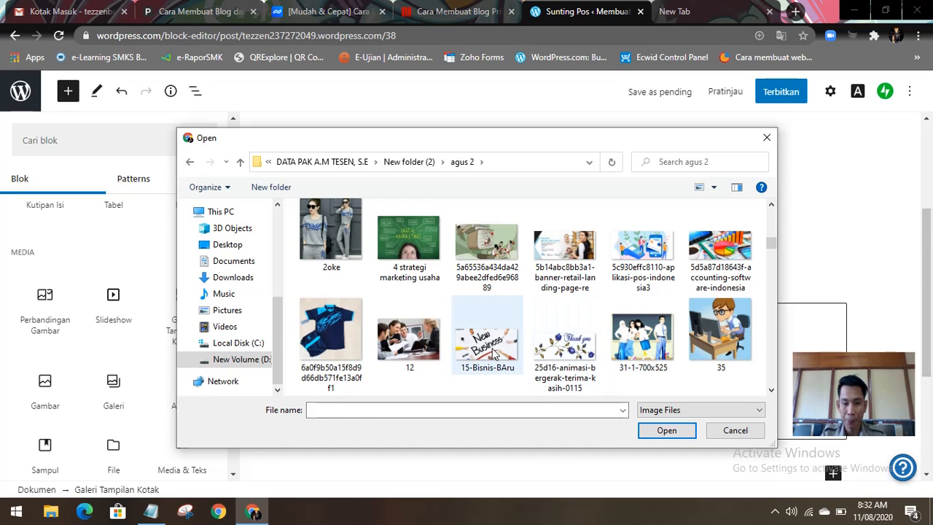
left_click(495, 352)
left_click(661, 430)
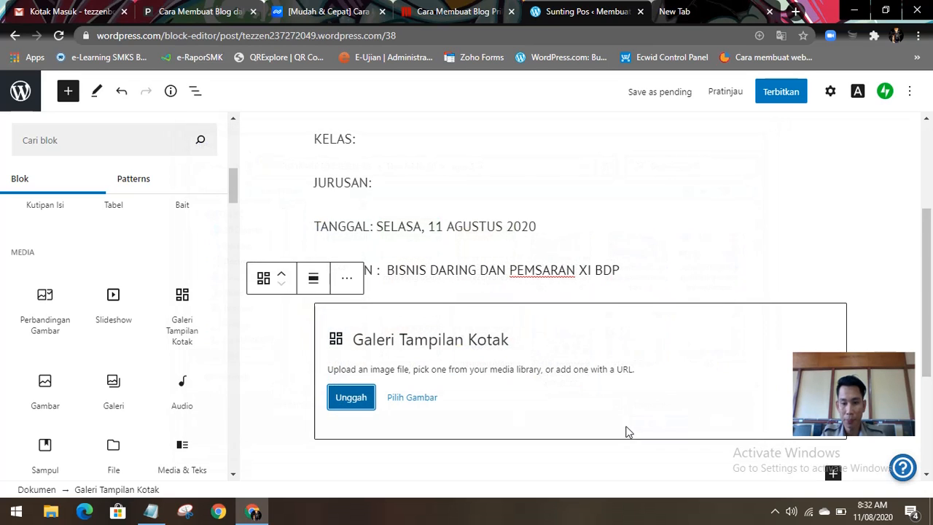
scroll(489, 366, "down", 5)
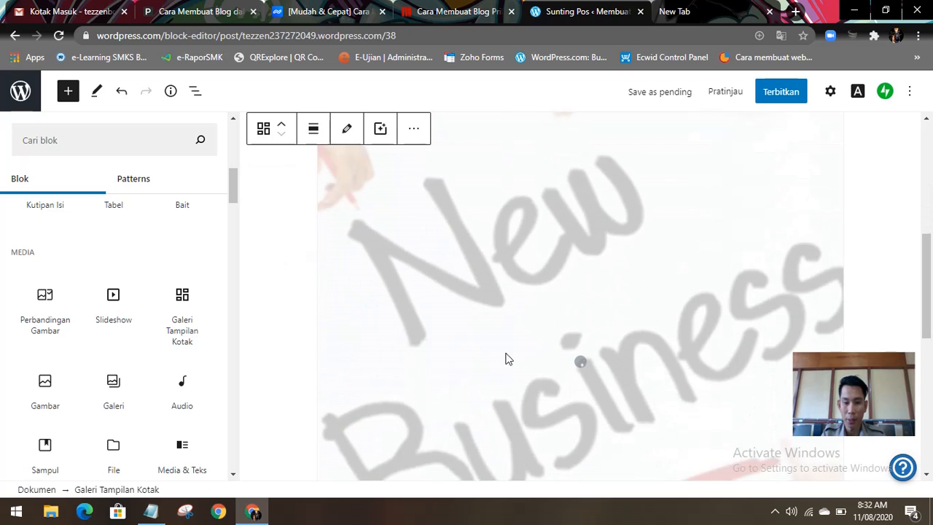
scroll(541, 340, "up", 8)
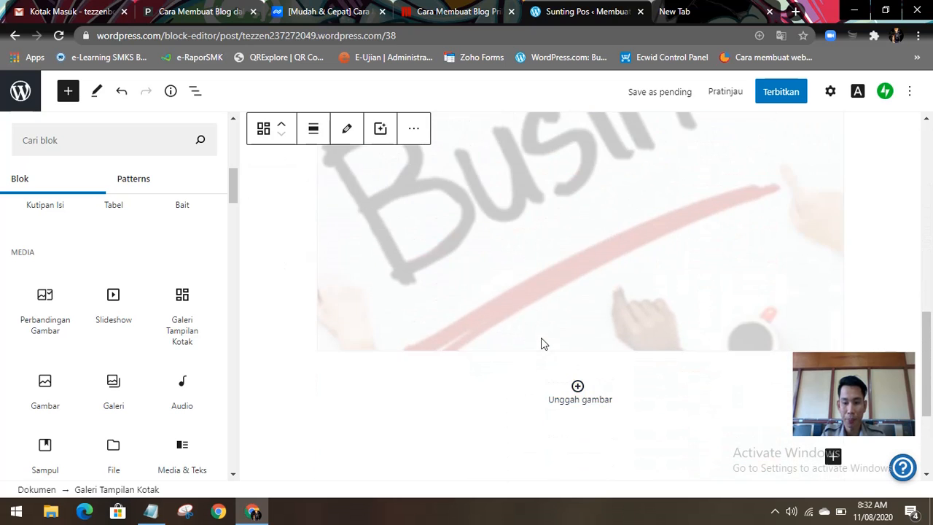
left_click(513, 362)
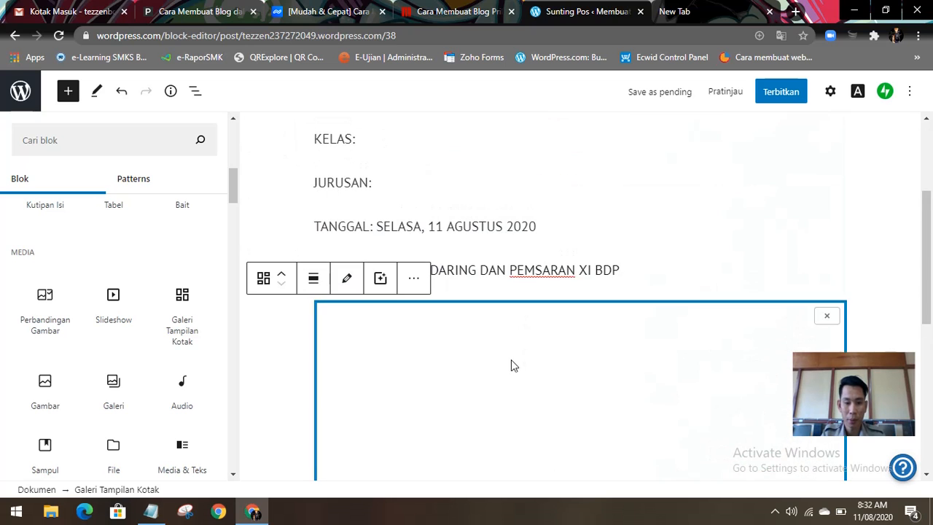
Step: Insert a Gambar block from the Media blocks in the empty paragraph below the gallery
scroll(462, 382, "down", 5)
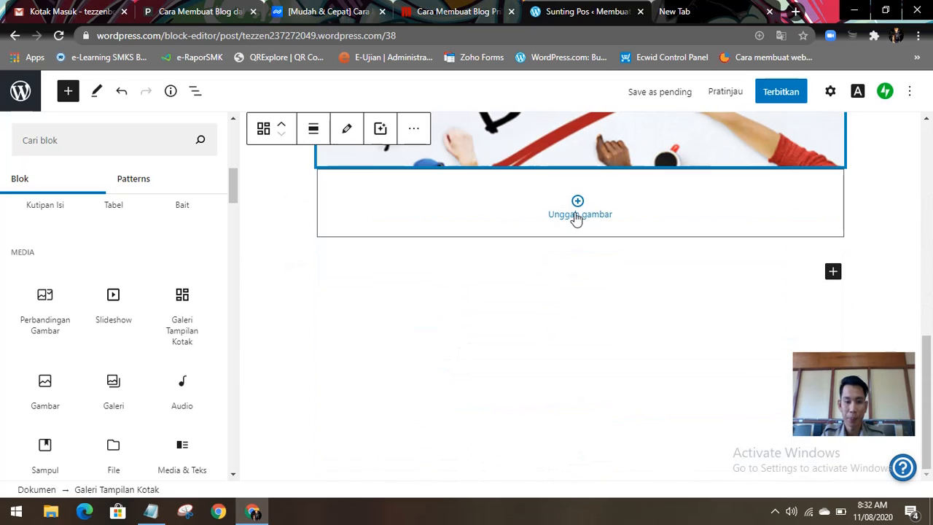
left_click(469, 309)
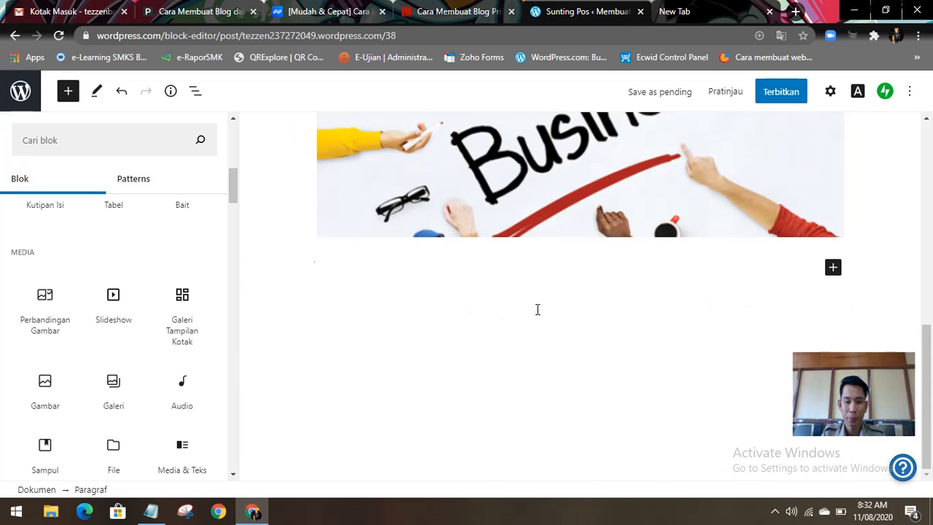
scroll(285, 319, "up", 5)
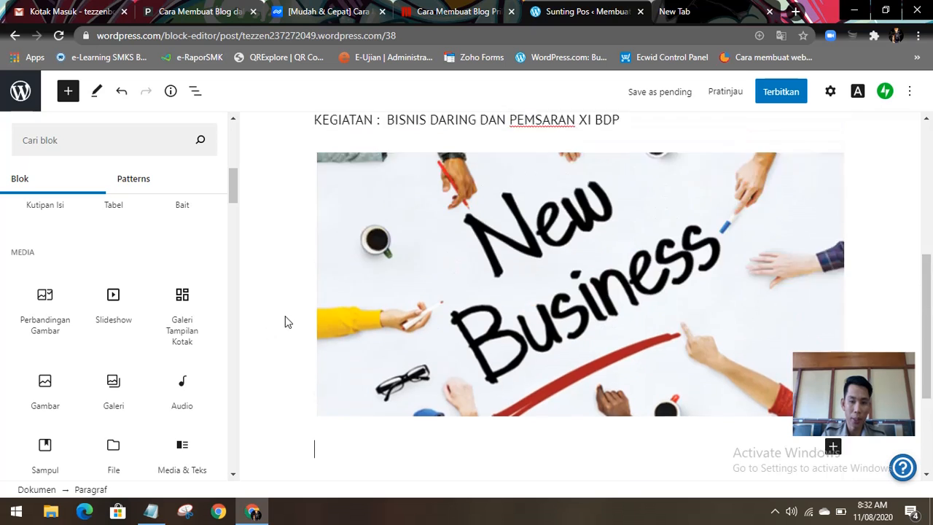
scroll(271, 333, "down", 2)
scroll(232, 393, "down", 2)
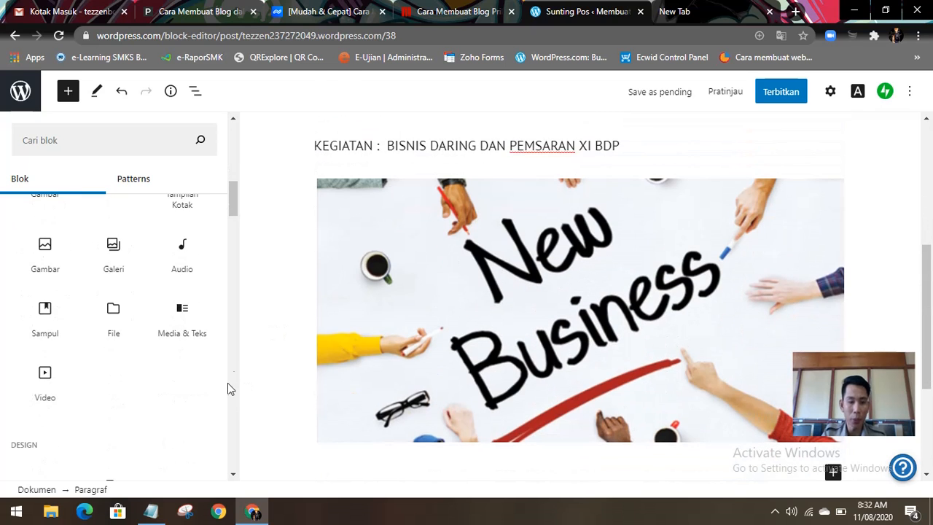
scroll(335, 331, "up", 2)
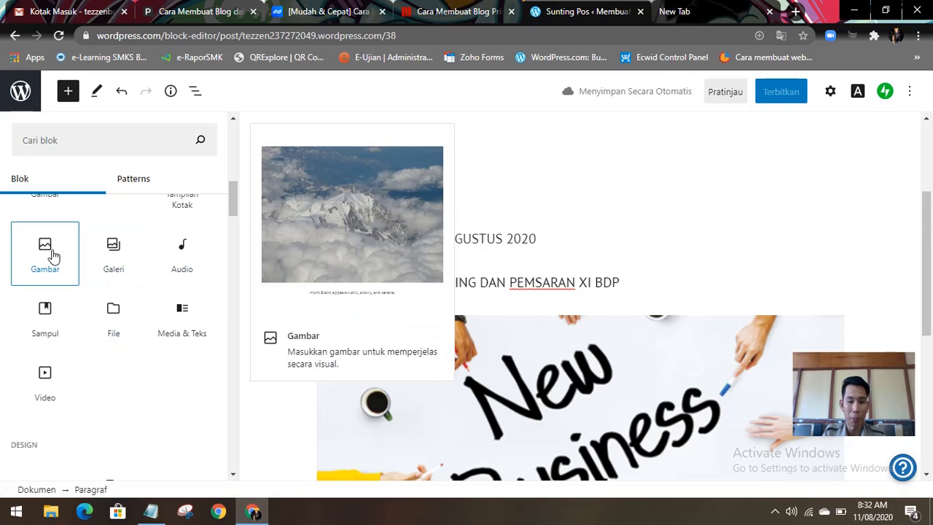
left_click(51, 255)
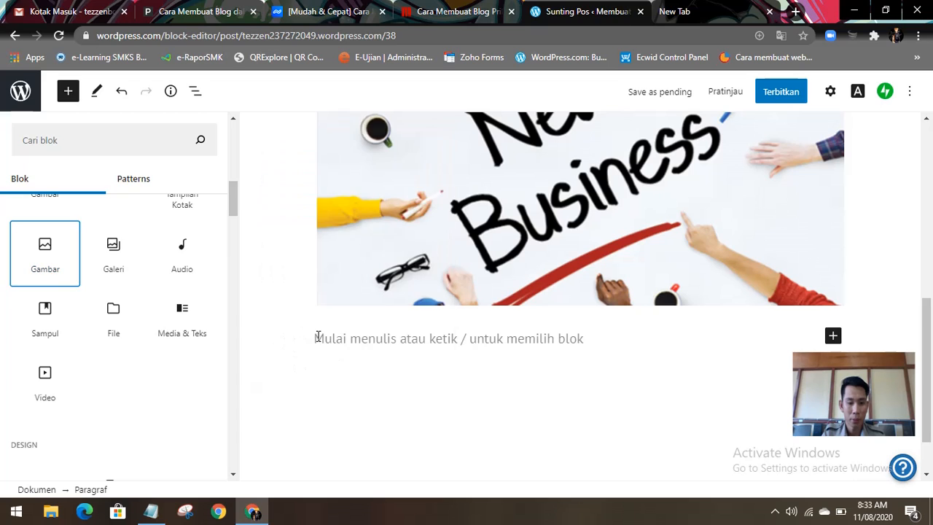
left_click_drag(53, 263, 354, 364)
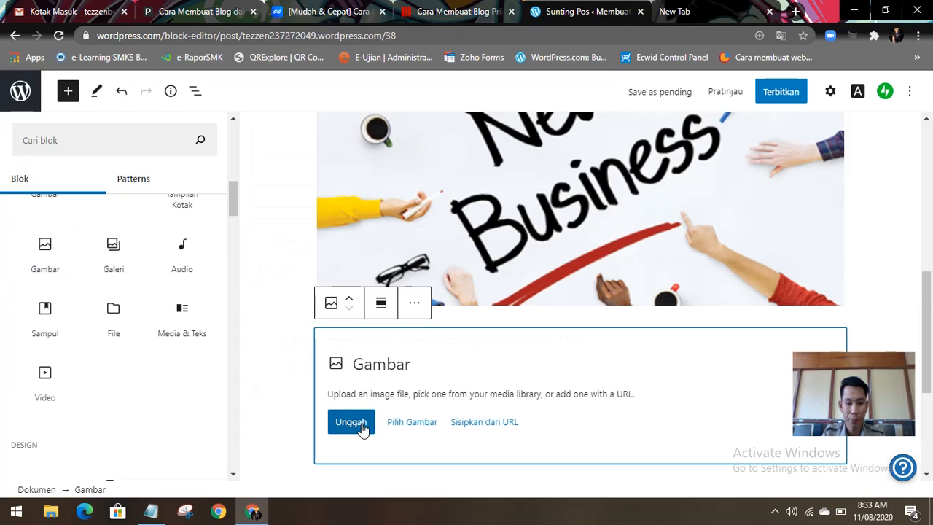
Step: Start an image upload for the Gambar block and look through the folder's business and e-commerce pictures for a suitable one
left_click(397, 428)
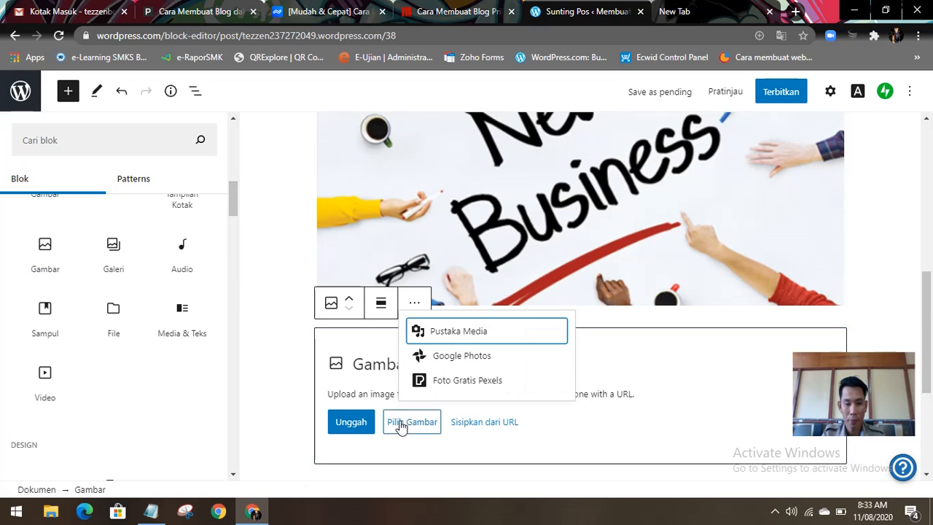
left_click(353, 429)
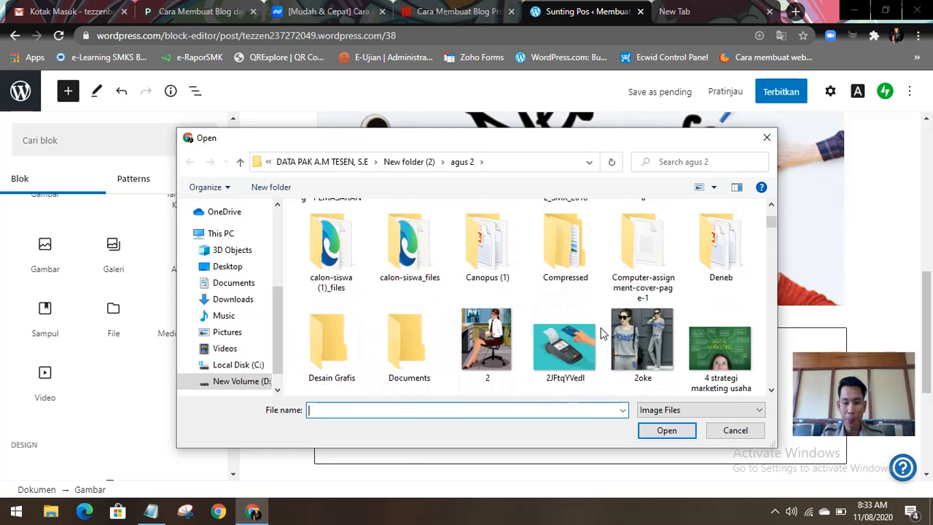
scroll(593, 332, "up", 1)
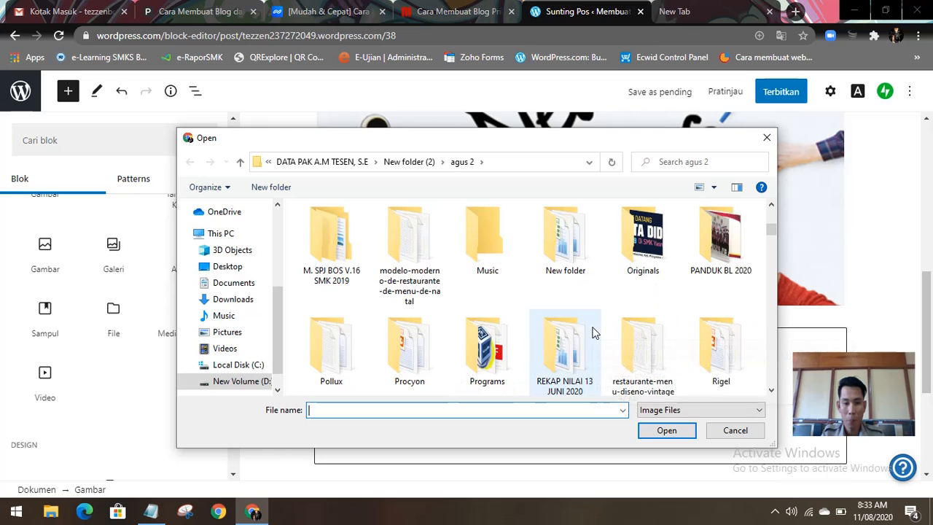
scroll(594, 332, "down", 2)
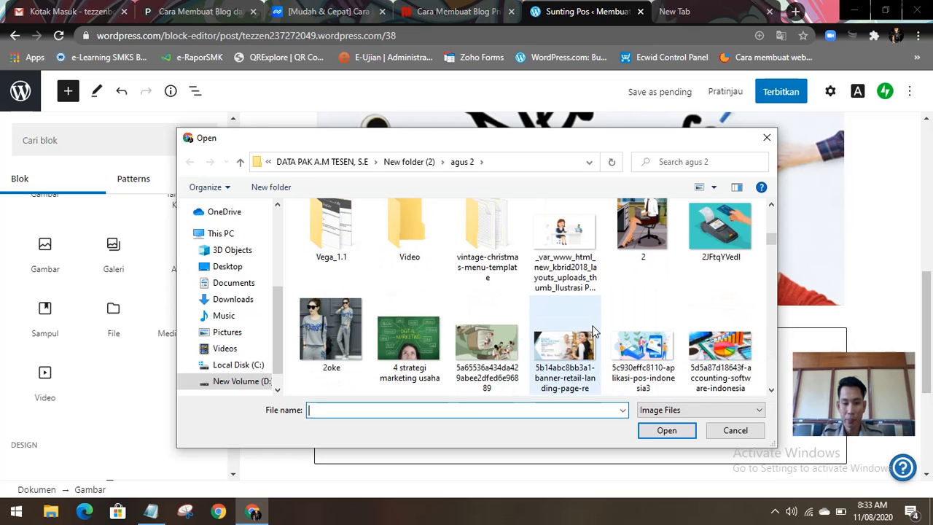
scroll(593, 331, "down", 1)
scroll(593, 331, "down", 1)
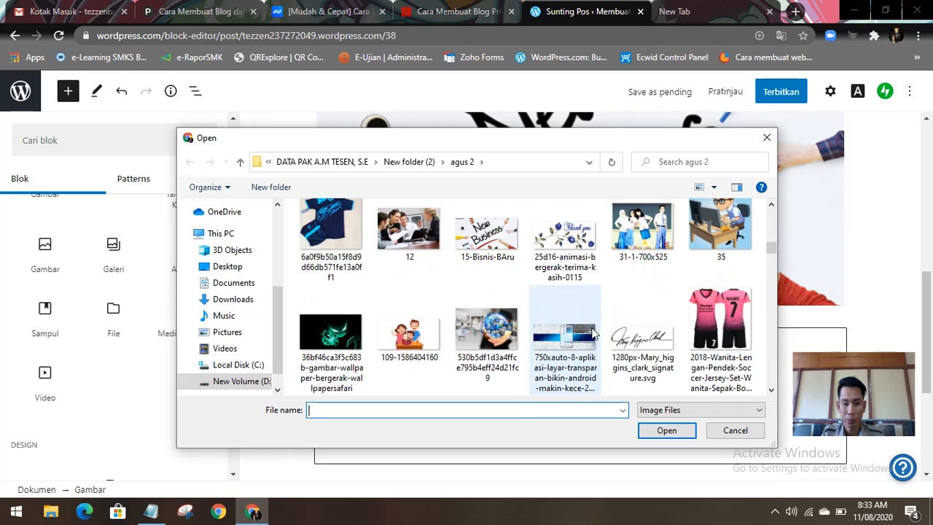
left_click(500, 337)
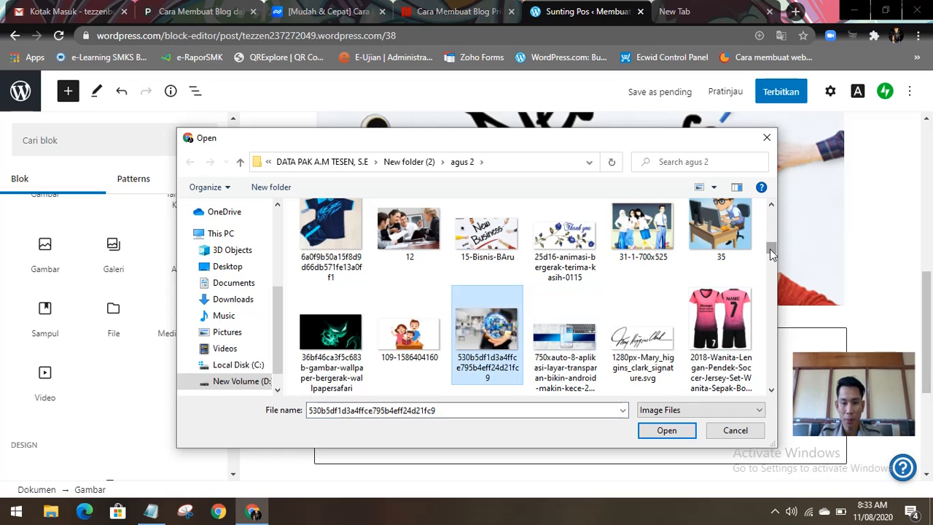
scroll(769, 250, "down", 2)
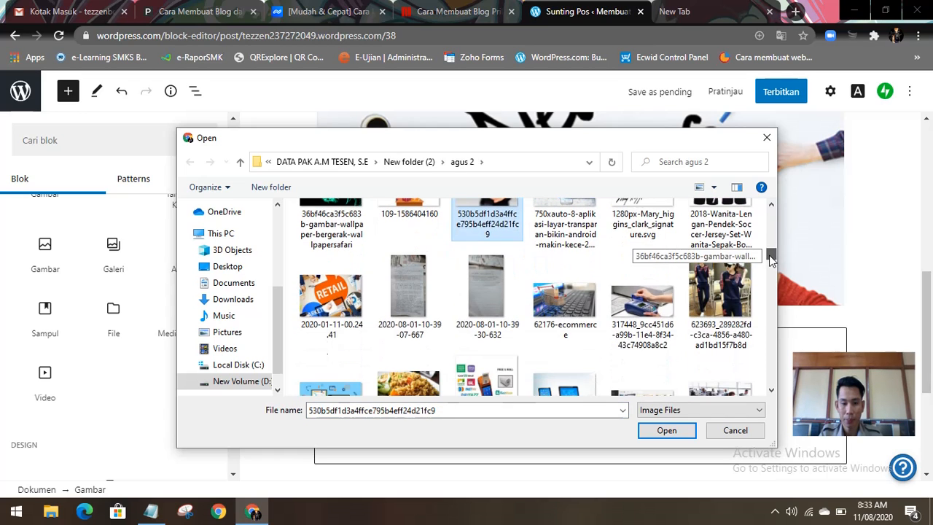
left_click(552, 296)
scroll(769, 256, "down", 2)
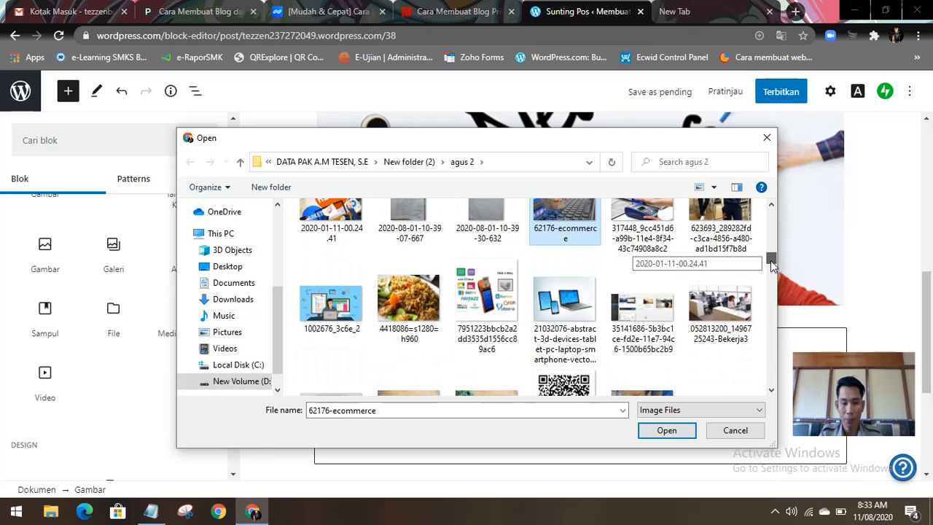
scroll(770, 262, "down", 3)
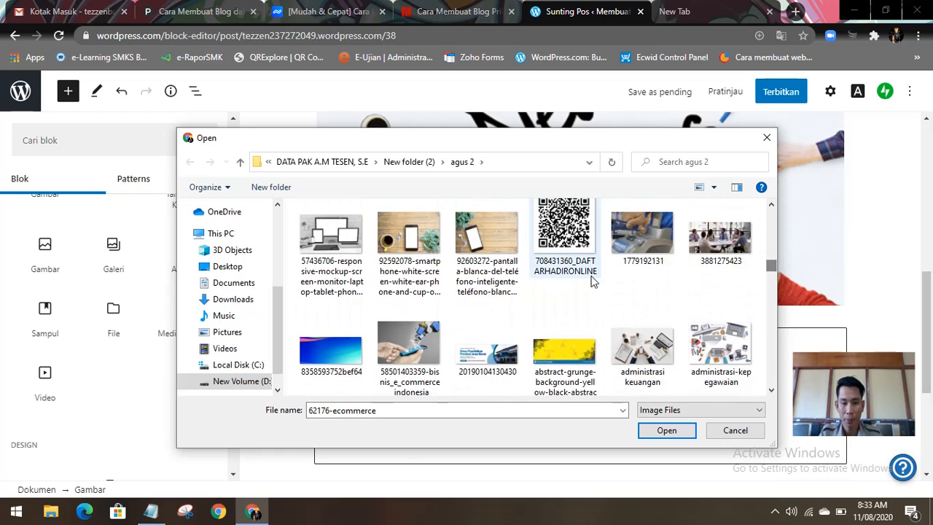
left_click(423, 248)
left_click(487, 244)
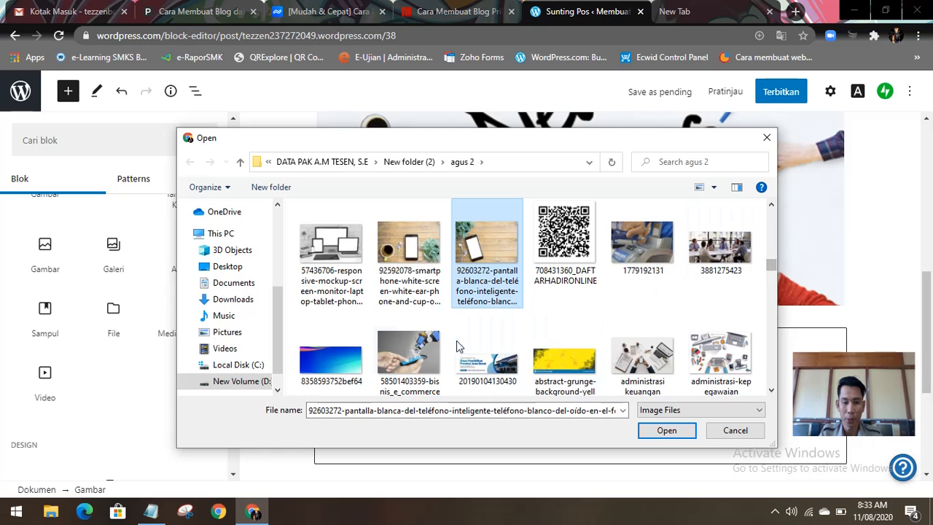
left_click(411, 344)
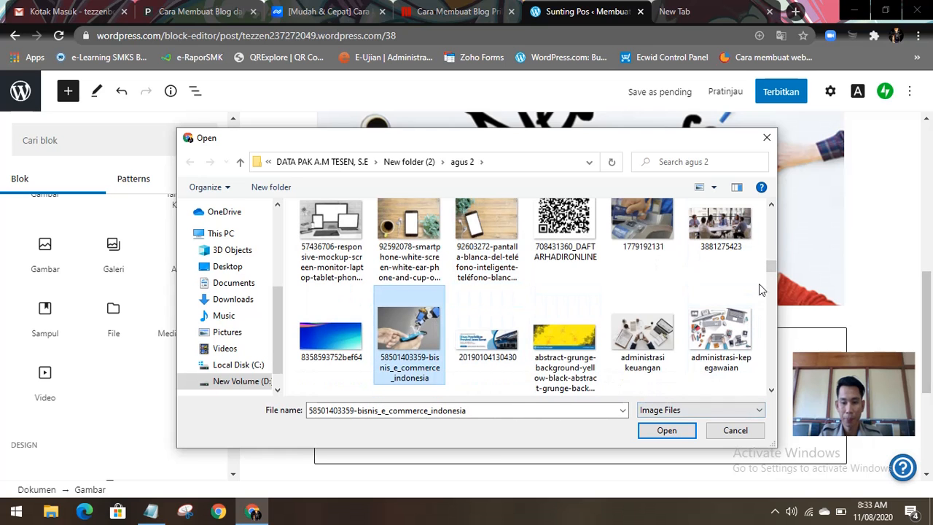
mouse_move(772, 262)
left_mouse_down()
mouse_move(769, 235)
mouse_move(771, 270)
left_mouse_up()
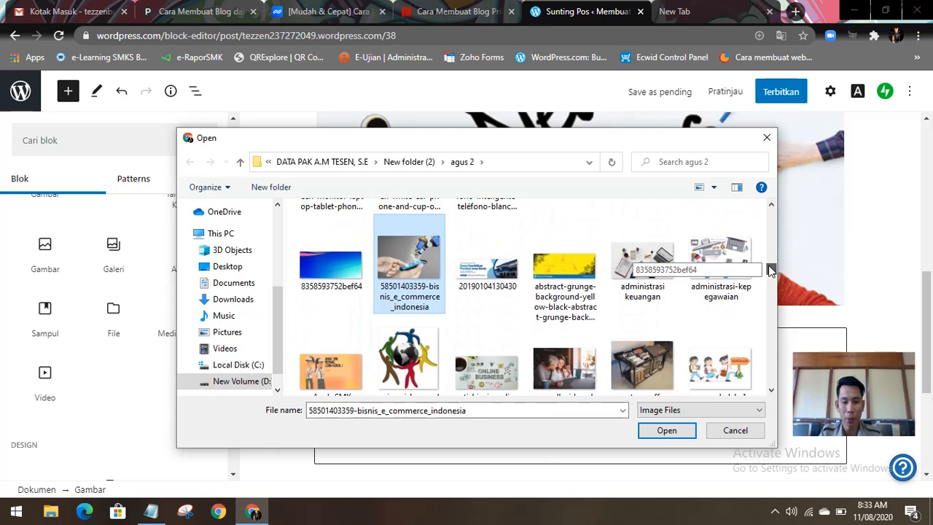
left_click(665, 430)
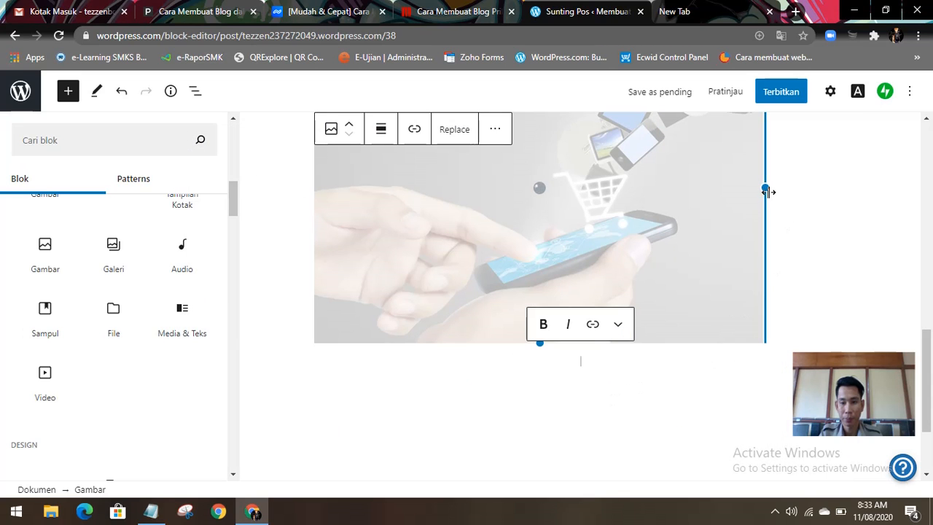
Step: Shrink the e-commerce picture below the gallery proportionally to less than half its inserted size
scroll(775, 244, "up", 3)
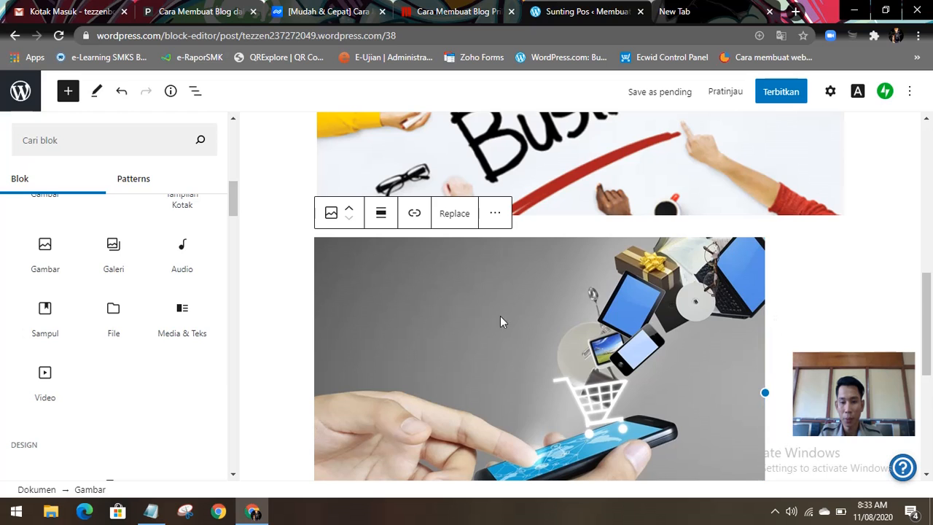
scroll(452, 270, "down", 2)
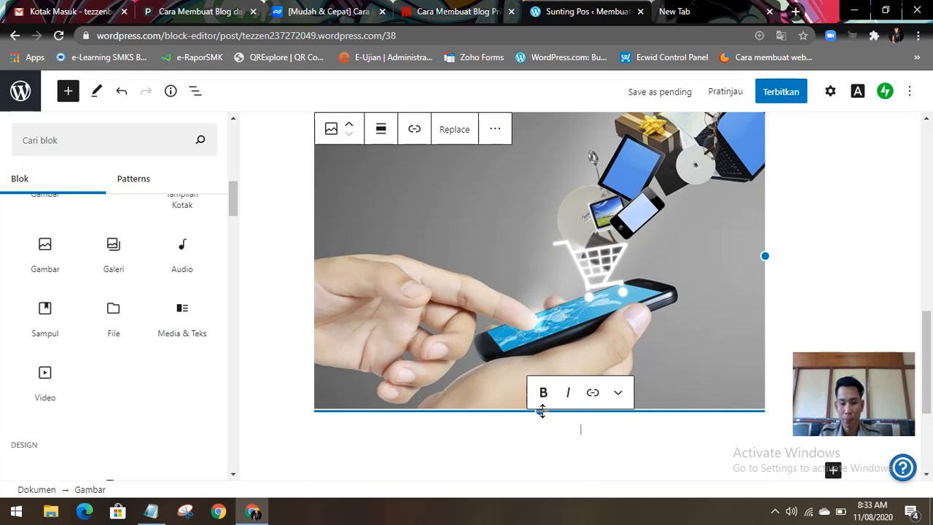
left_click_drag(531, 356, 523, 228)
scroll(589, 252, "up", 2)
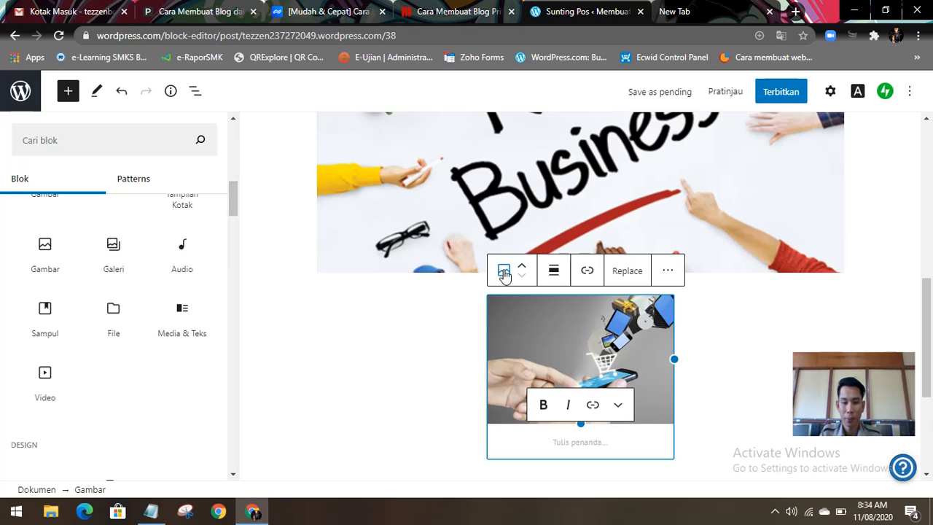
scroll(393, 381, "down", 2)
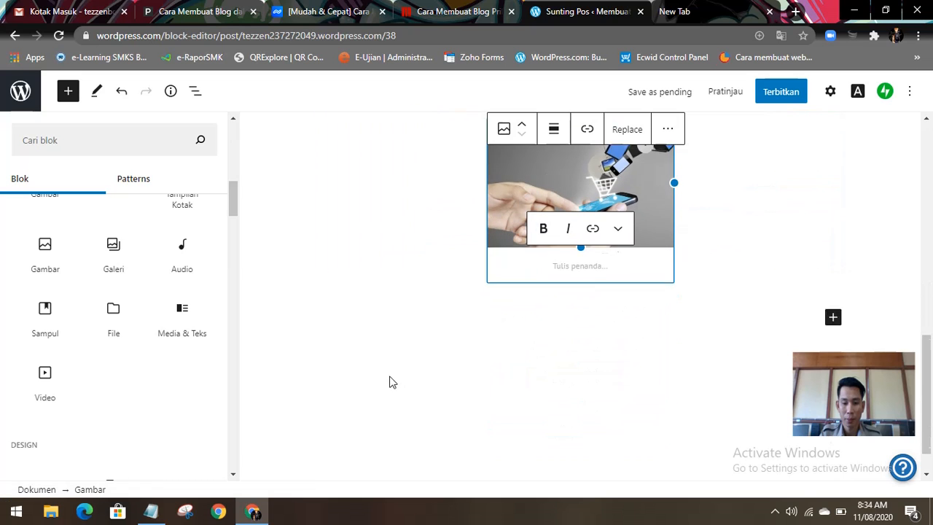
Step: Deselect the resized e-commerce picture and review the whole post from its title down to that picture
left_click(488, 304)
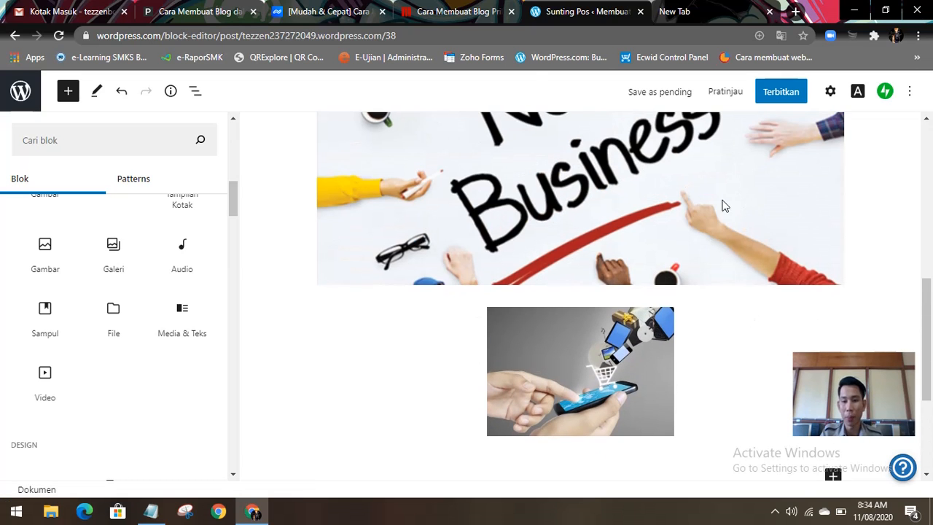
scroll(722, 211, "up", 4)
scroll(667, 234, "up", 3)
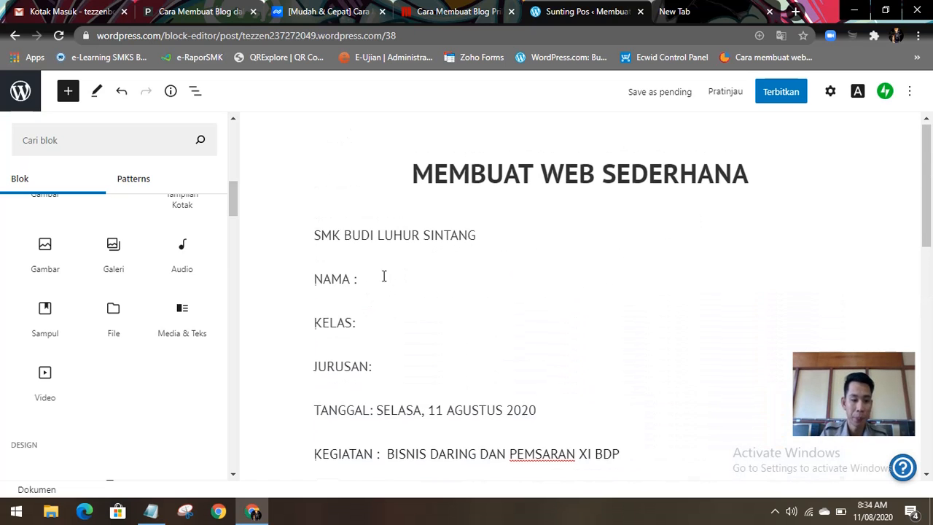
scroll(385, 275, "down", 10)
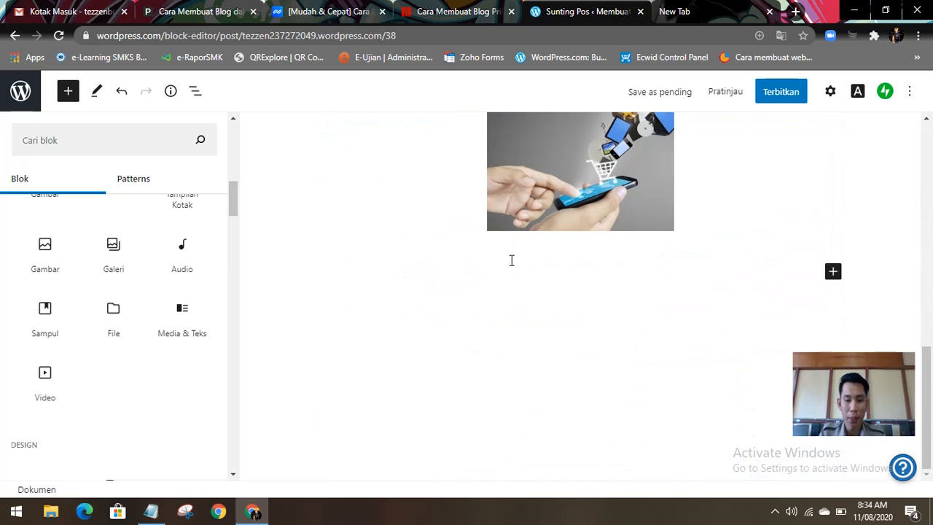
Step: Start an empty paragraph below the e-commerce picture and look through the Media, Design and social embed blocks for further content
left_click(386, 275)
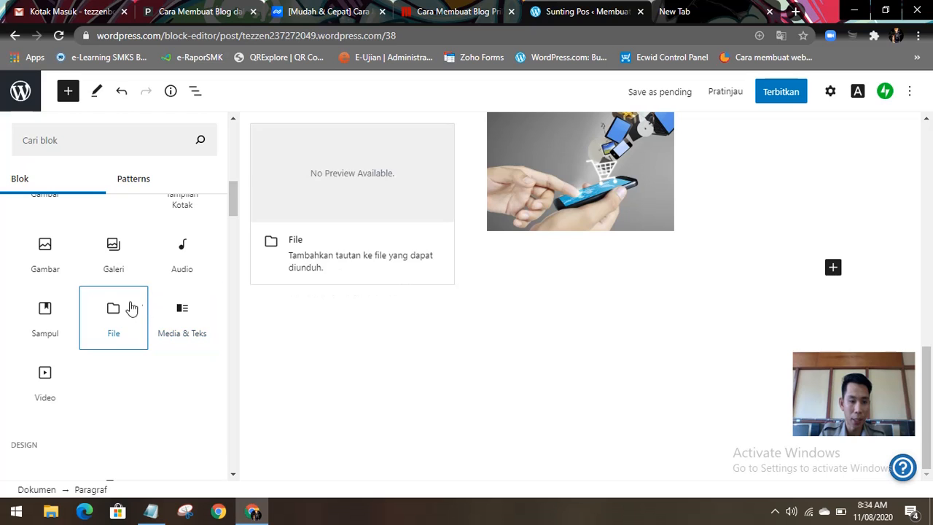
scroll(135, 305, "up", 2)
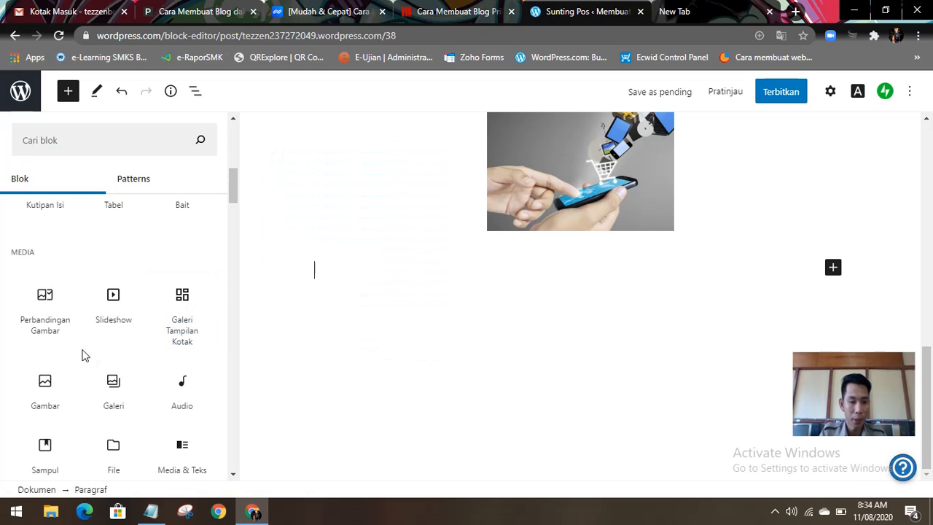
scroll(81, 354, "down", 5)
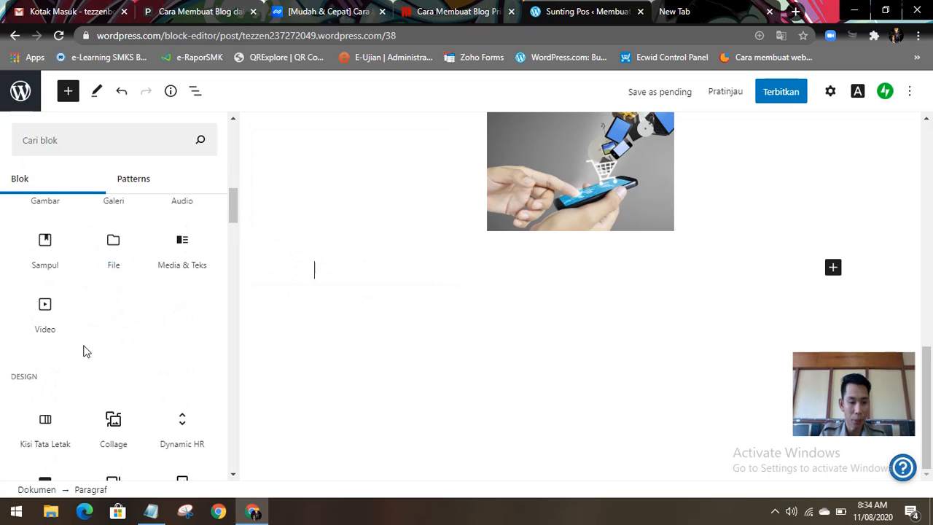
scroll(83, 353, "down", 2)
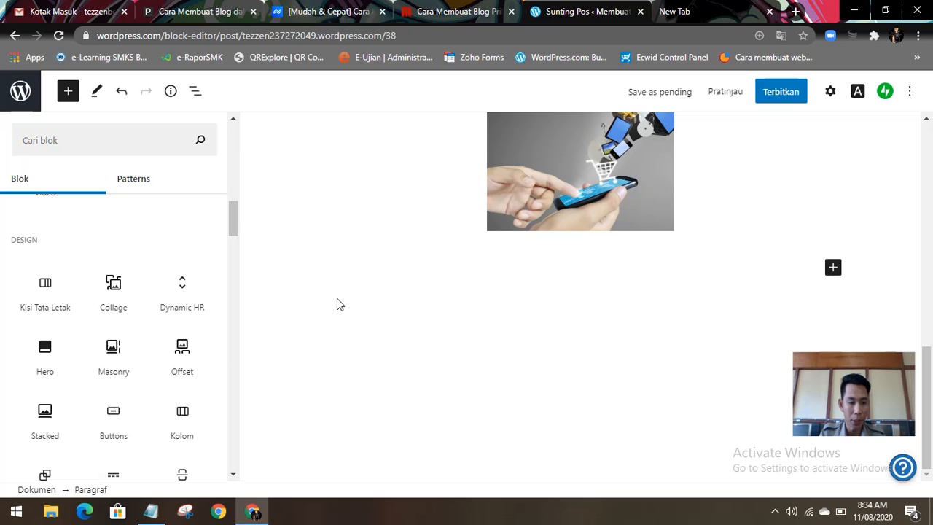
left_click_drag(230, 223, 254, 328)
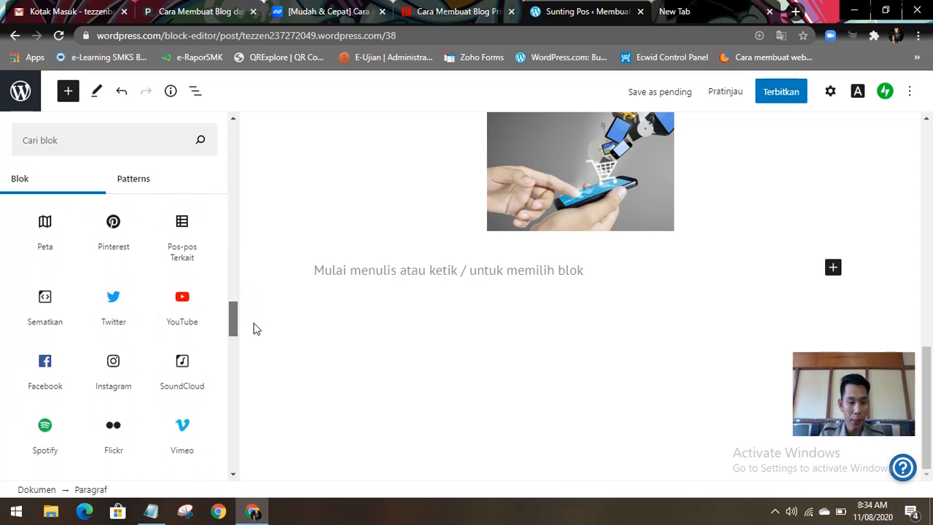
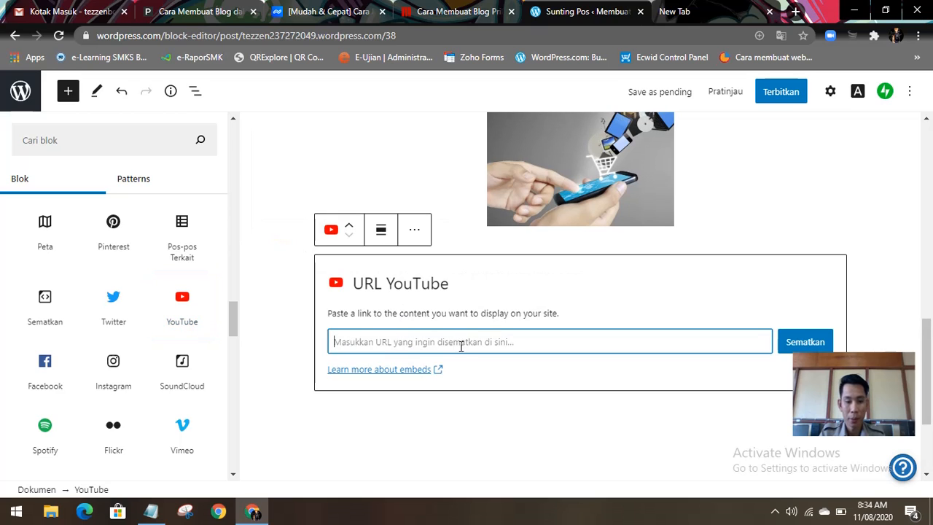
Step: Start an empty paragraph below the YouTube block, search for YUTUBE in the spare browser tab, and open YouTube's Video Anda page
left_click(494, 410)
left_click(442, 424)
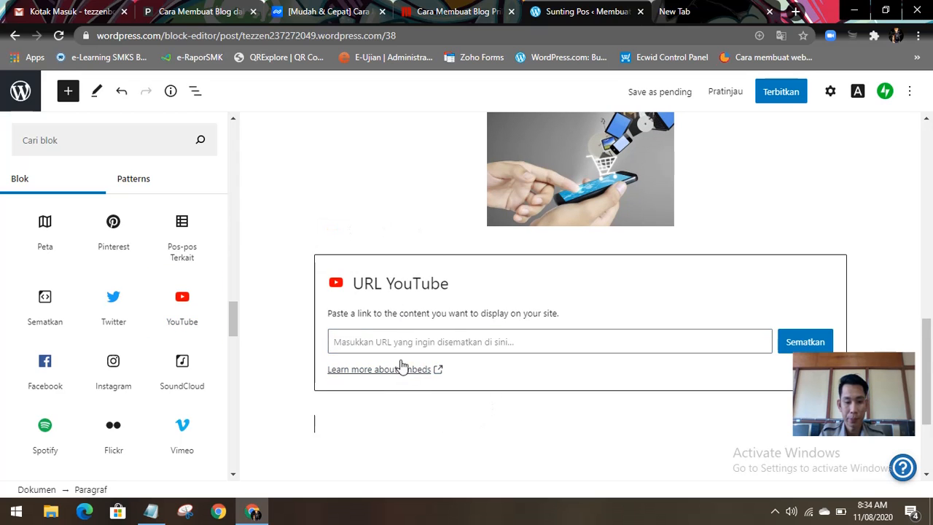
left_click(704, 11)
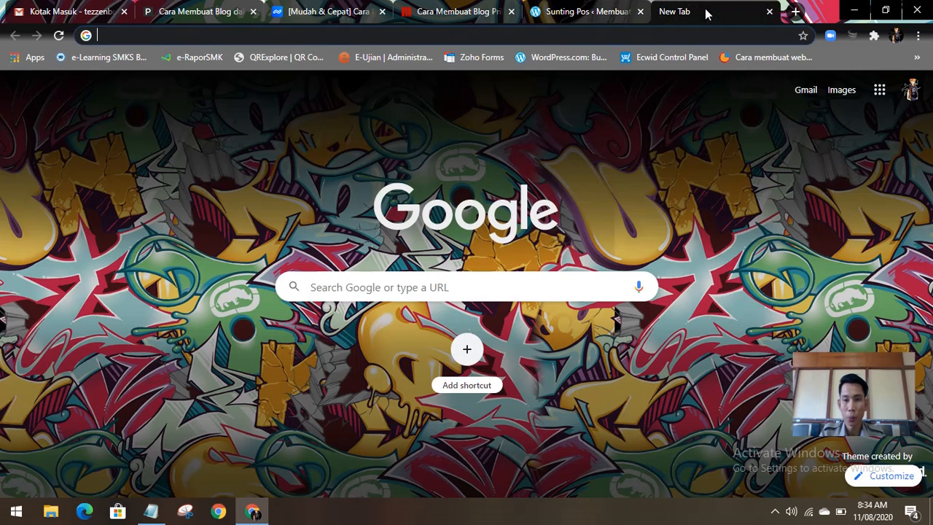
left_click(676, 35)
type("YUTUBE")
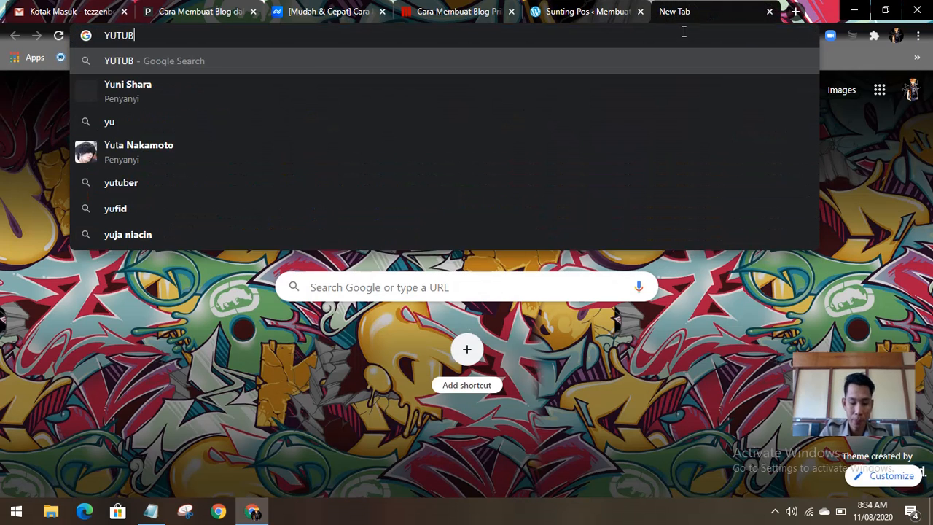
key("Return")
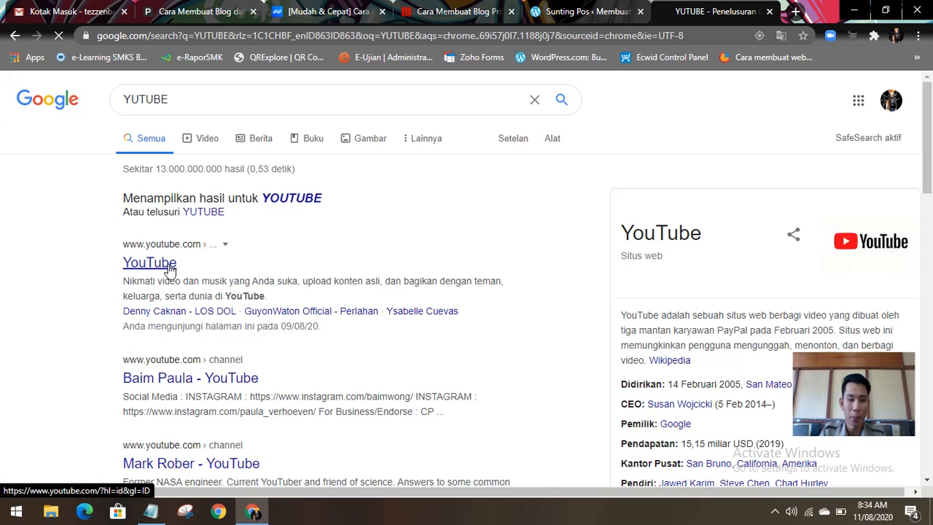
left_click(155, 264)
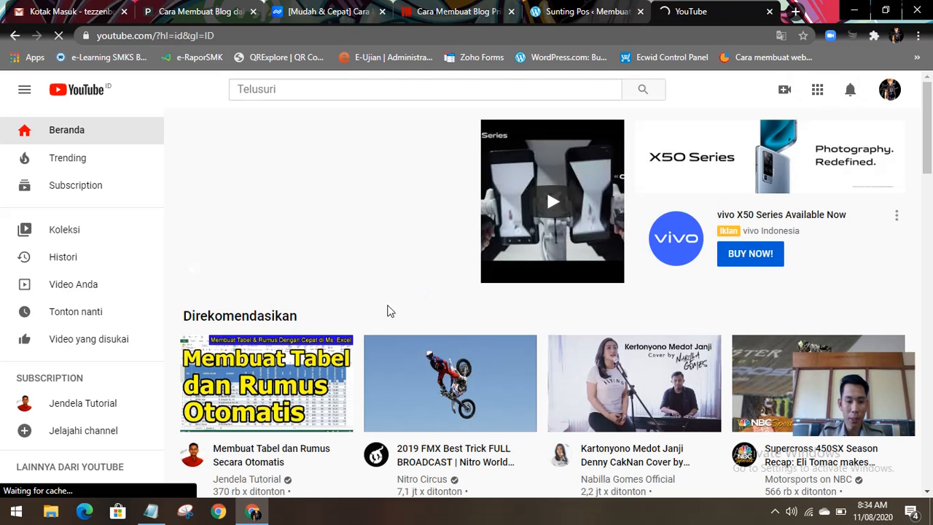
left_click(94, 285)
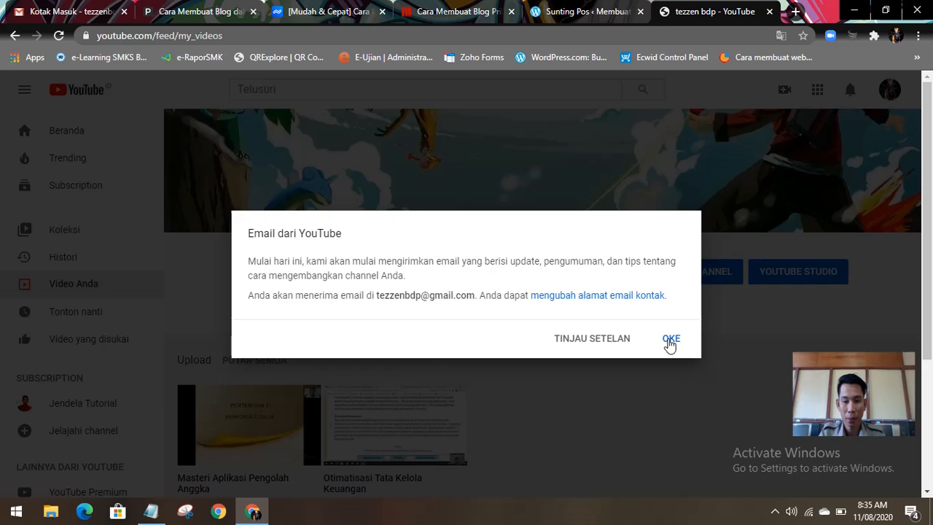
left_click(668, 341)
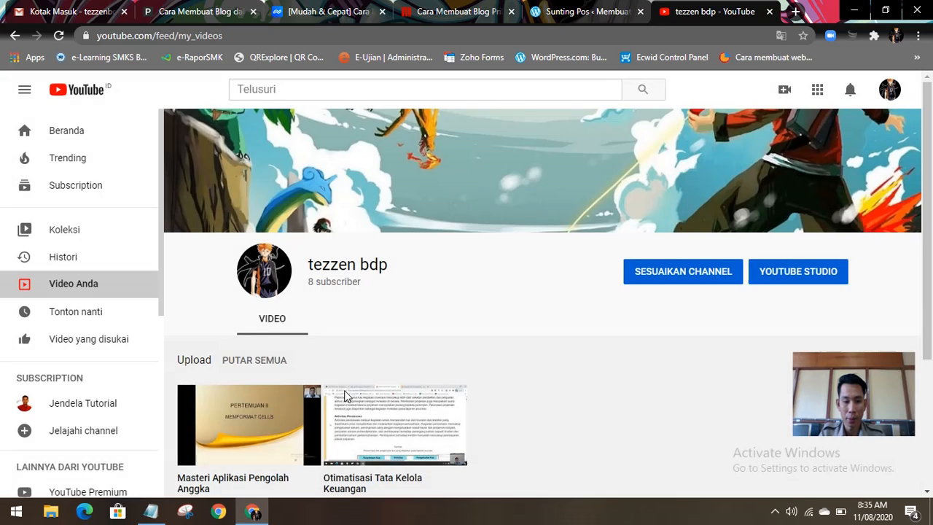
Step: Look through the channel's uploaded videos and open Otimatisasi Tata Kelola Keuangan
scroll(357, 396, "down", 1)
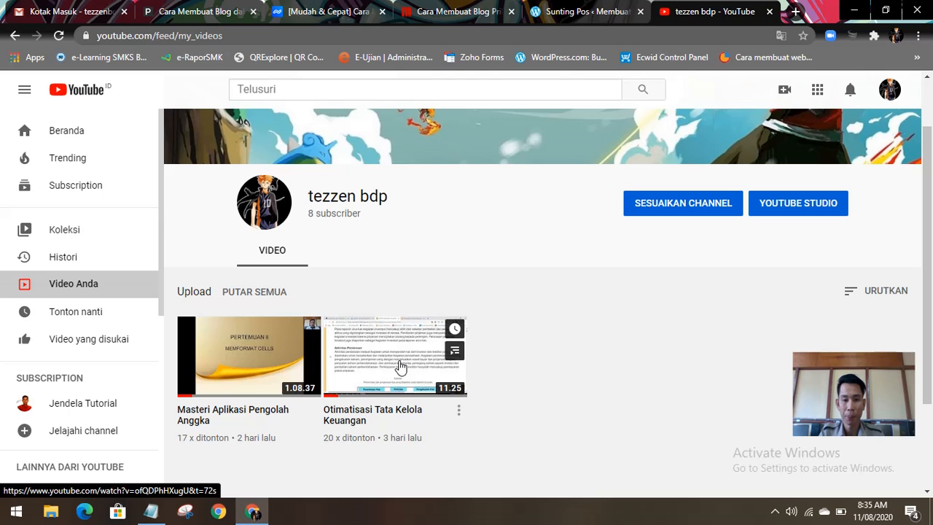
scroll(459, 373, "down", 2)
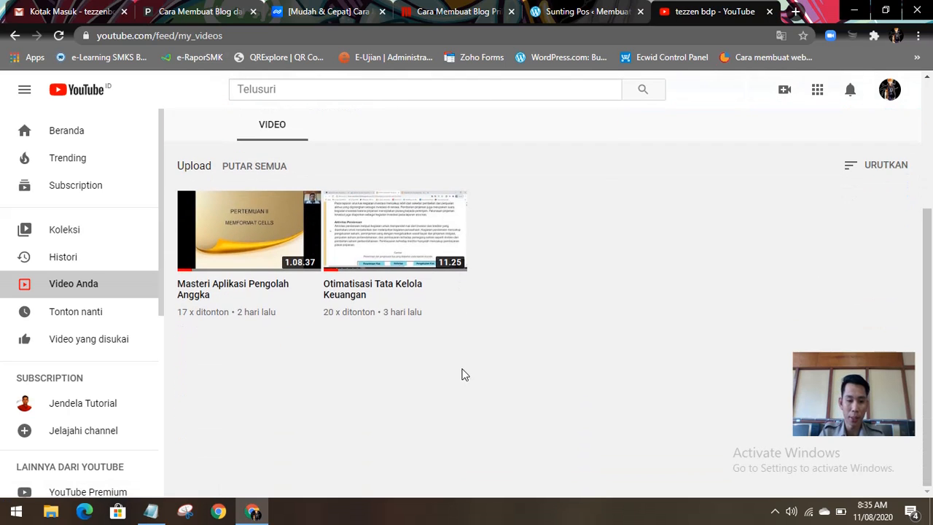
scroll(463, 372, "up", 3)
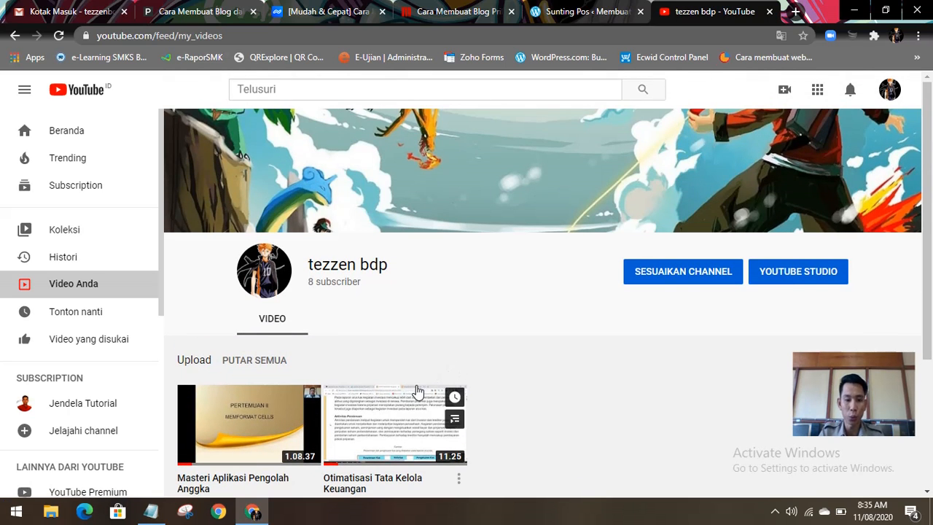
scroll(412, 375, "down", 2)
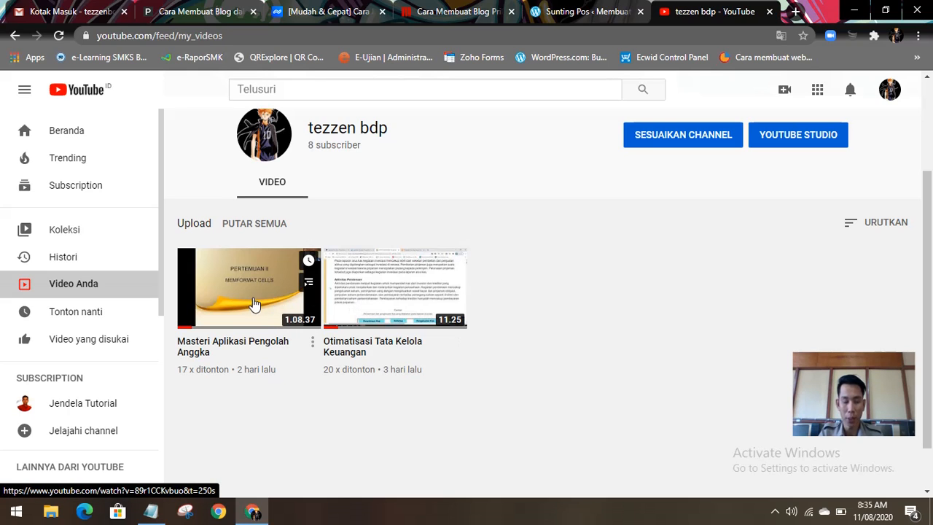
left_click(379, 303)
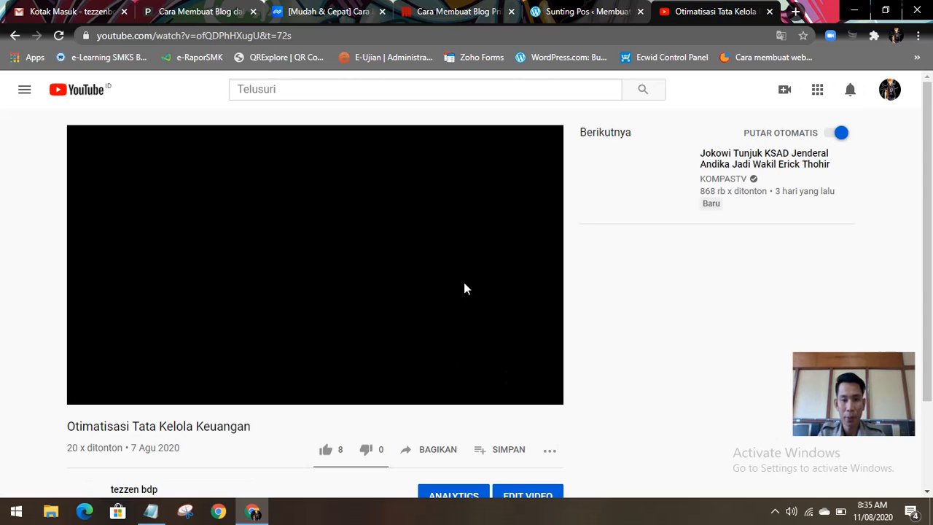
Step: Copy the share link of the Otimatisasi Tata Kelola Keuangan video
scroll(361, 328, "down", 2)
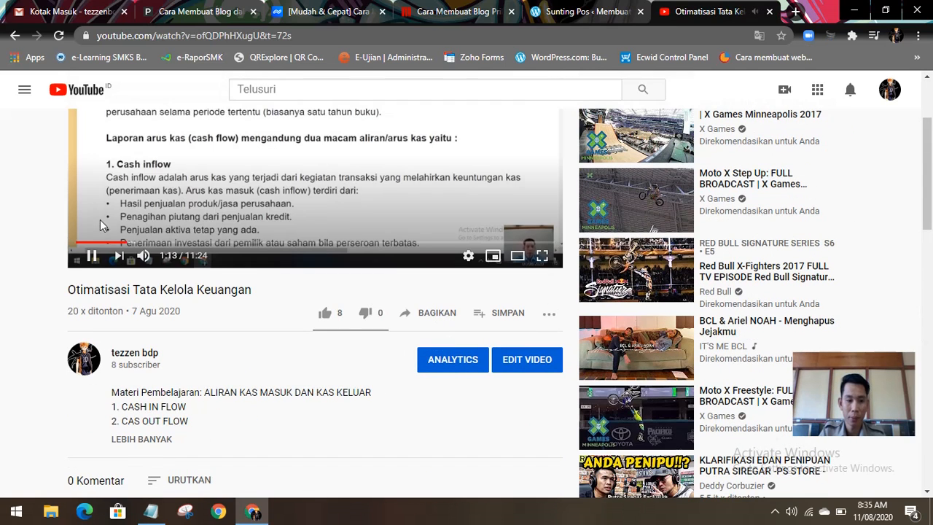
left_click(442, 316)
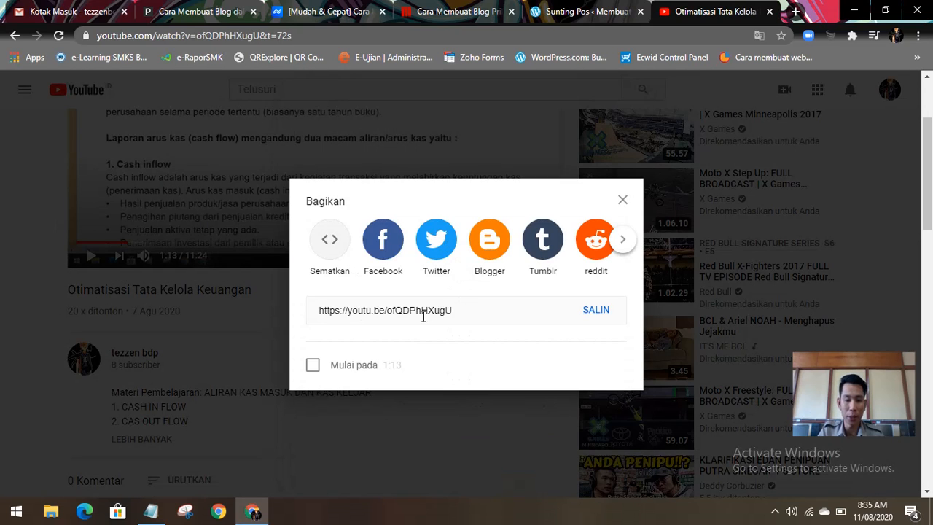
left_click(595, 310)
right_click(447, 310)
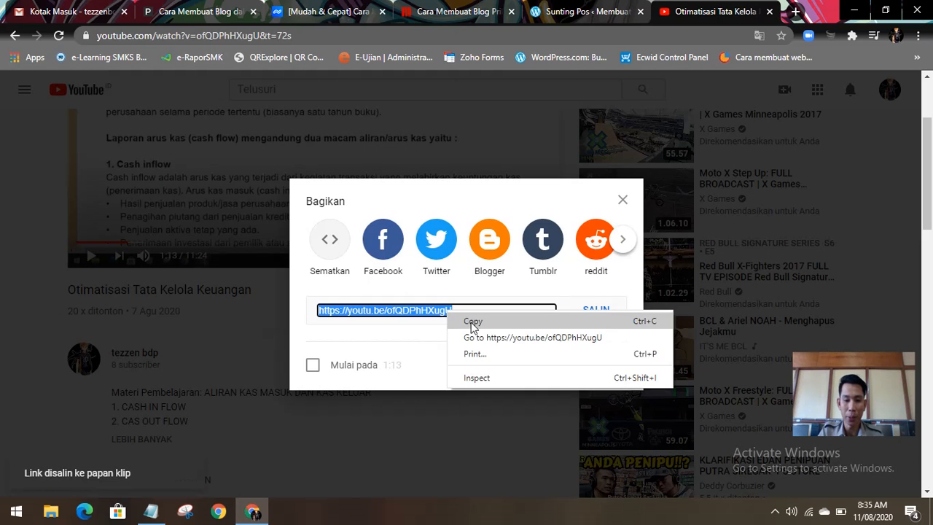
left_click(478, 322)
left_click(577, 12)
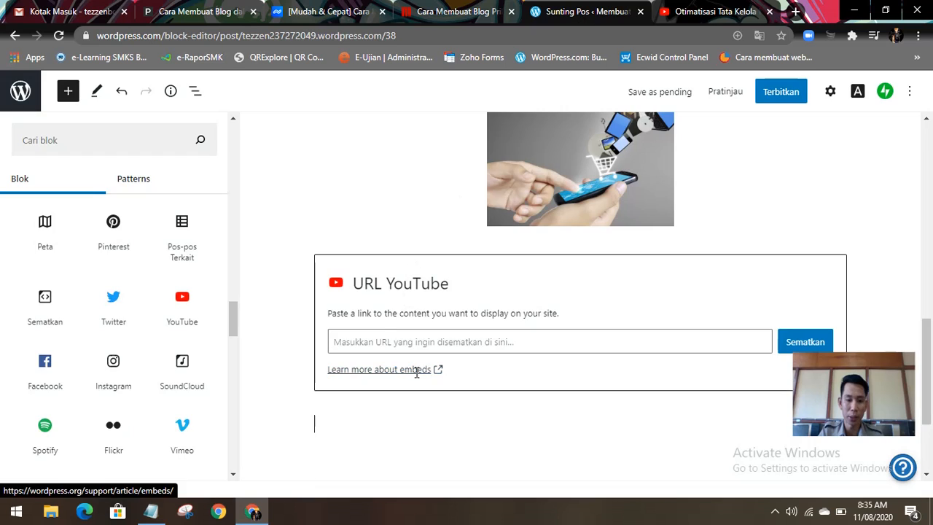
left_click(381, 341)
key("ctrl+v")
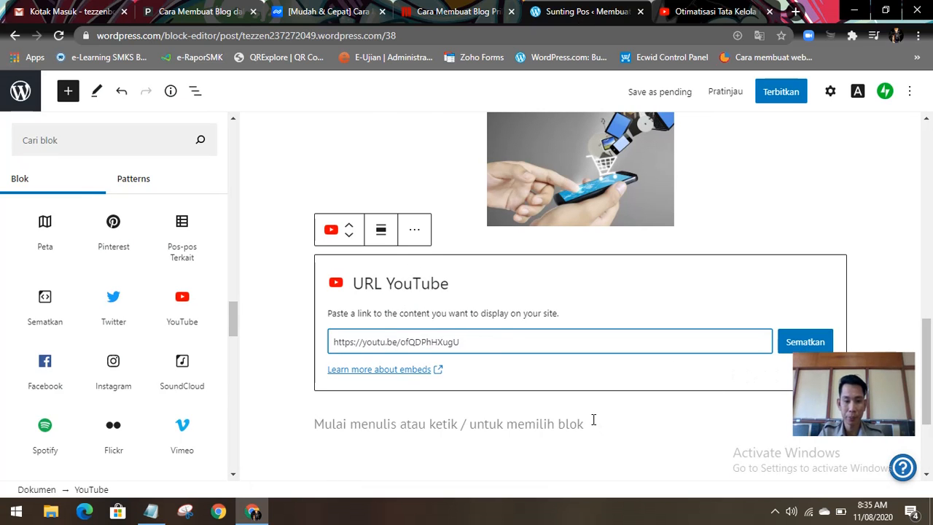
left_click(805, 341)
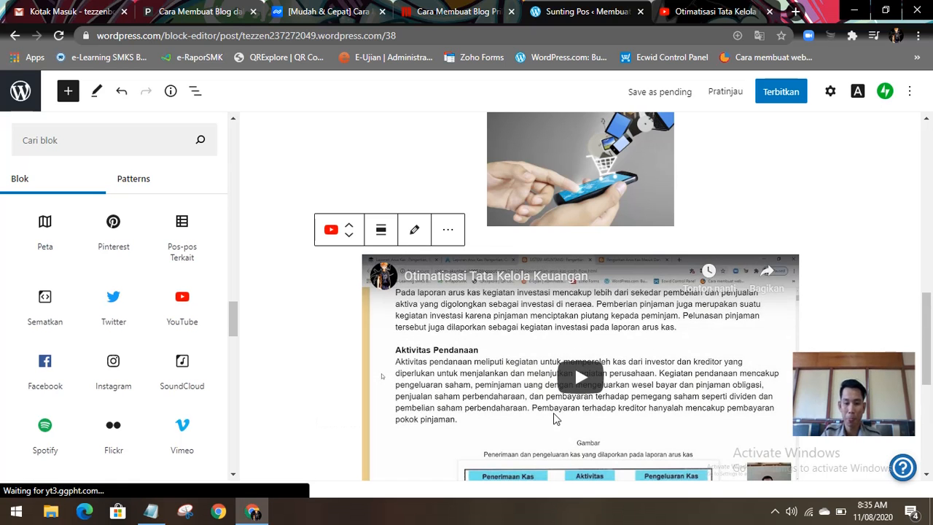
Step: Review the post from the activity details down to the embedded video and place the cursor in the empty paragraph below it
scroll(513, 404, "down", 1)
scroll(561, 330, "up", 10)
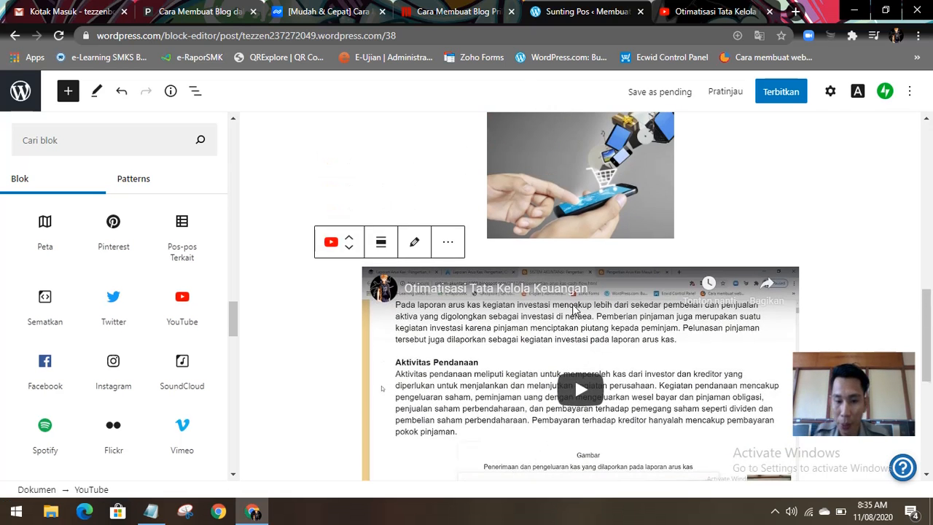
scroll(561, 306, "down", 10)
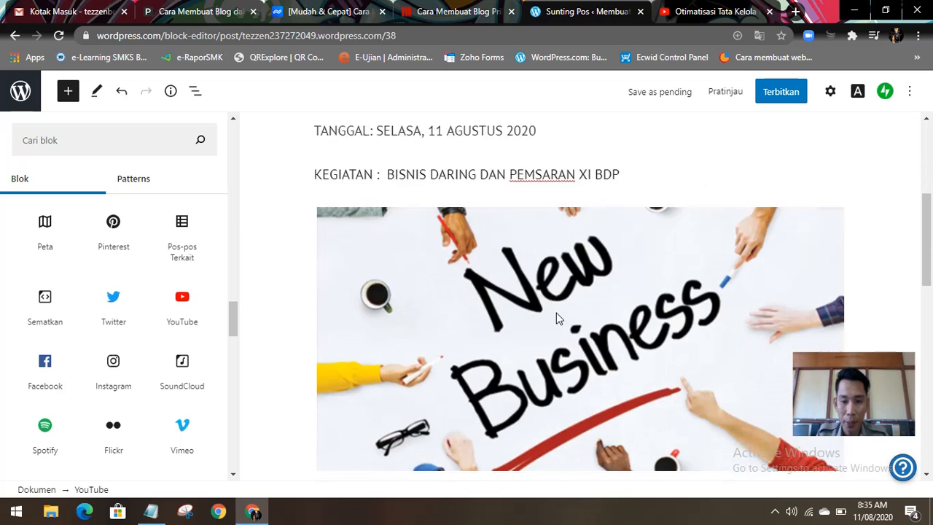
scroll(543, 321, "down", 1)
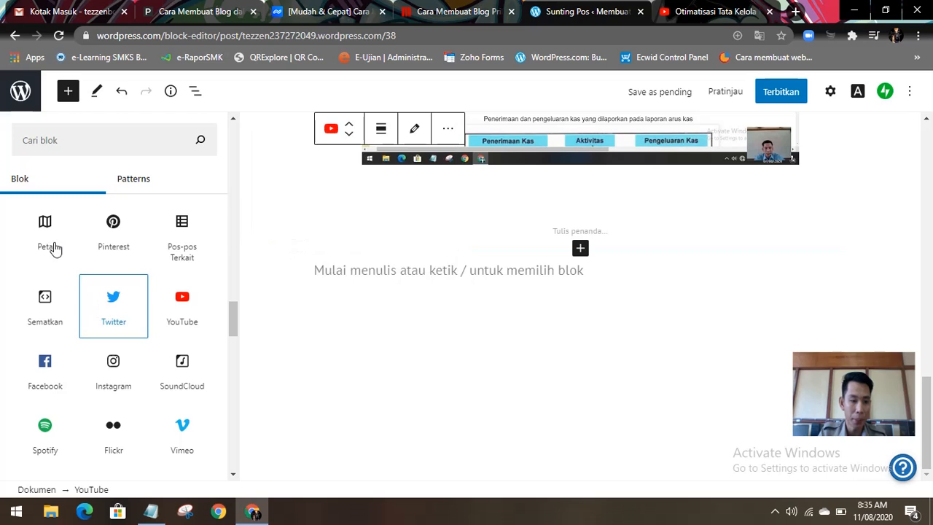
scroll(119, 383, "down", 2)
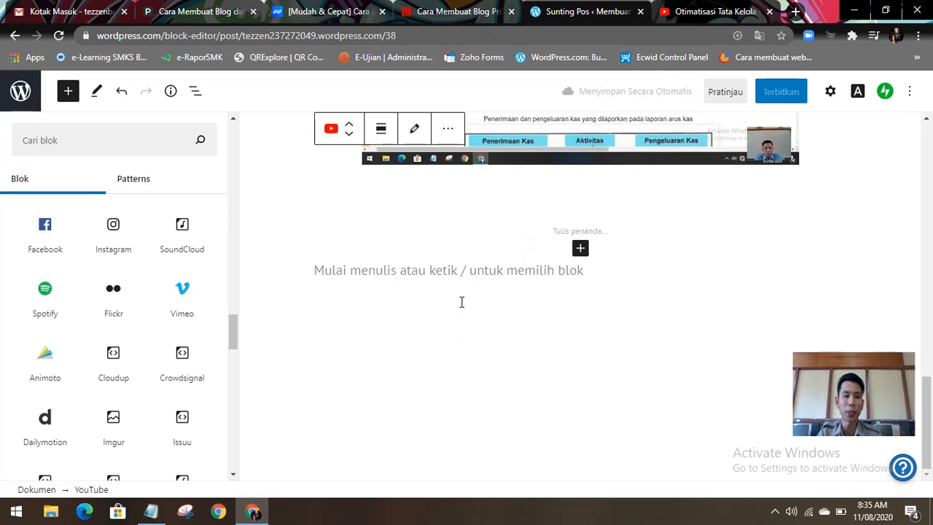
left_click(314, 36)
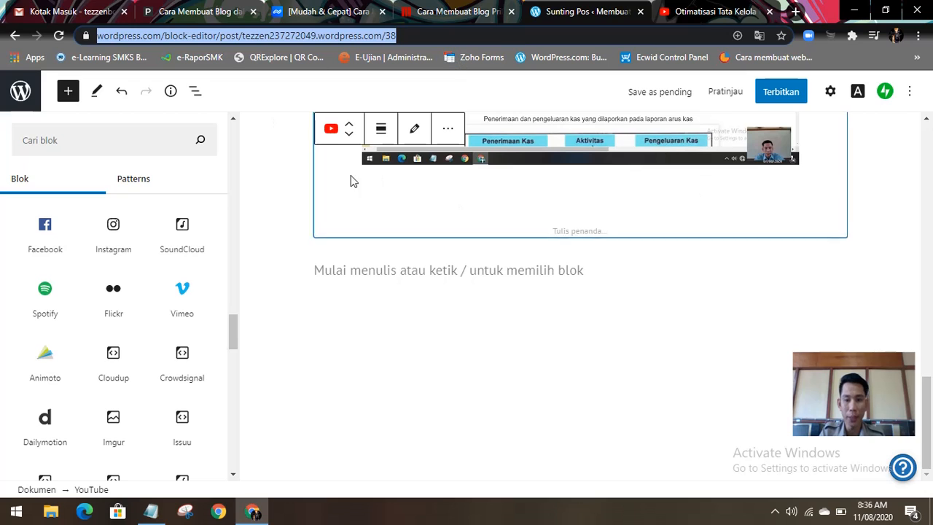
left_click(291, 378)
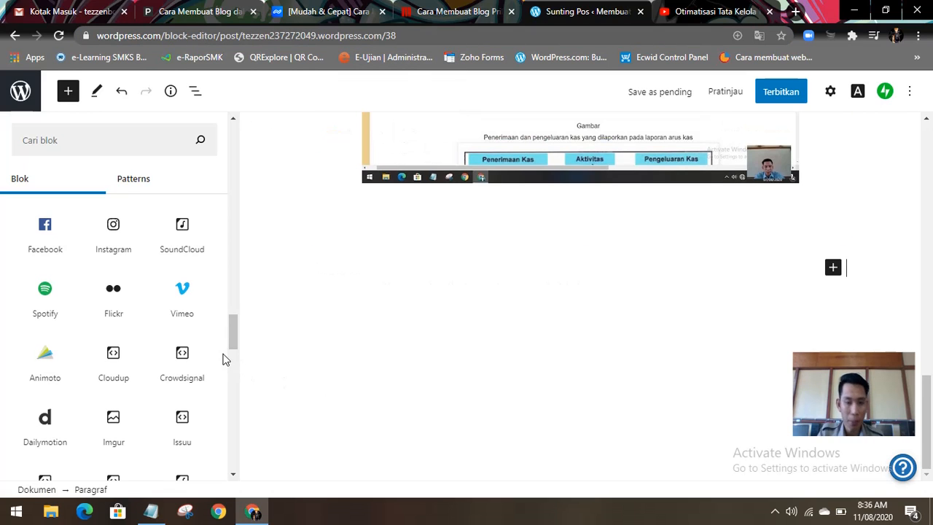
Step: Look through the remaining embed, Earn, Grow and CoBlocks blocks for further content to add
scroll(222, 365, "down", 2)
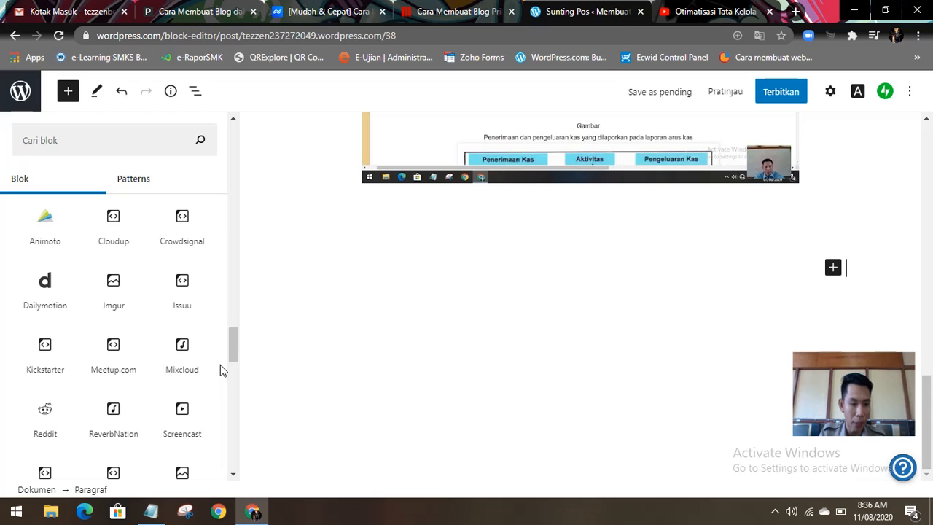
scroll(222, 368, "down", 2)
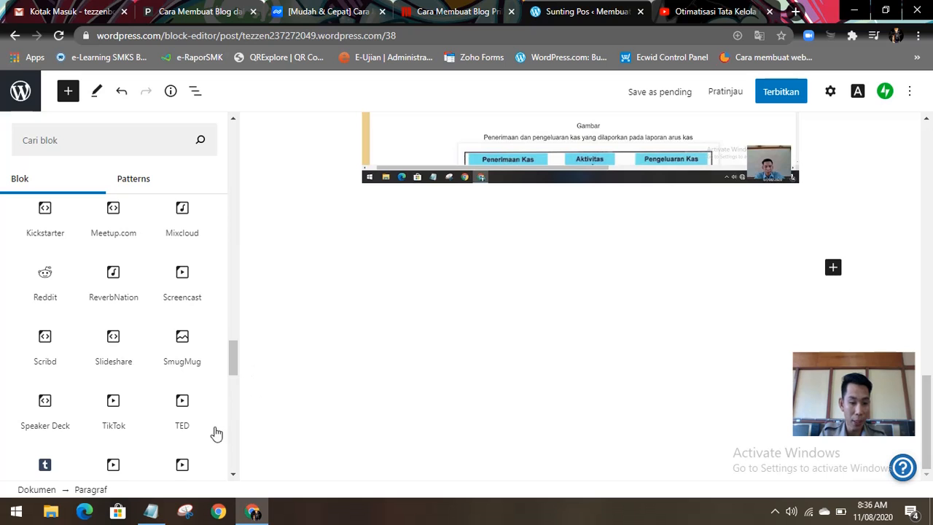
scroll(234, 377, "down", 3)
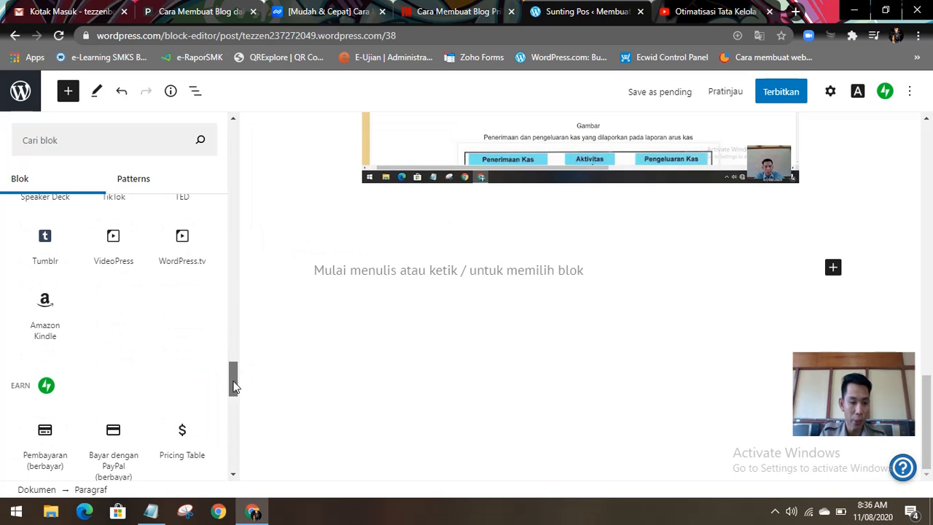
left_click_drag(233, 387, 236, 403)
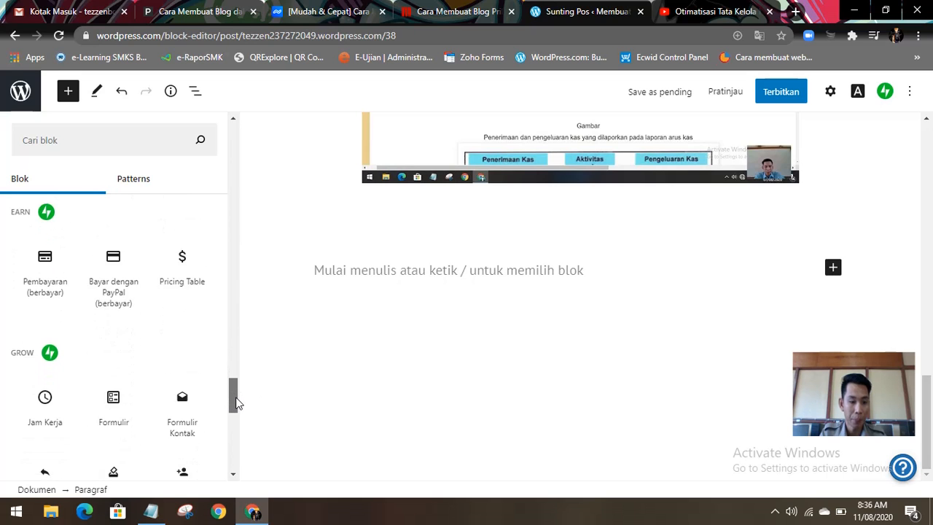
scroll(236, 401, "down", 2)
mouse_move(175, 374)
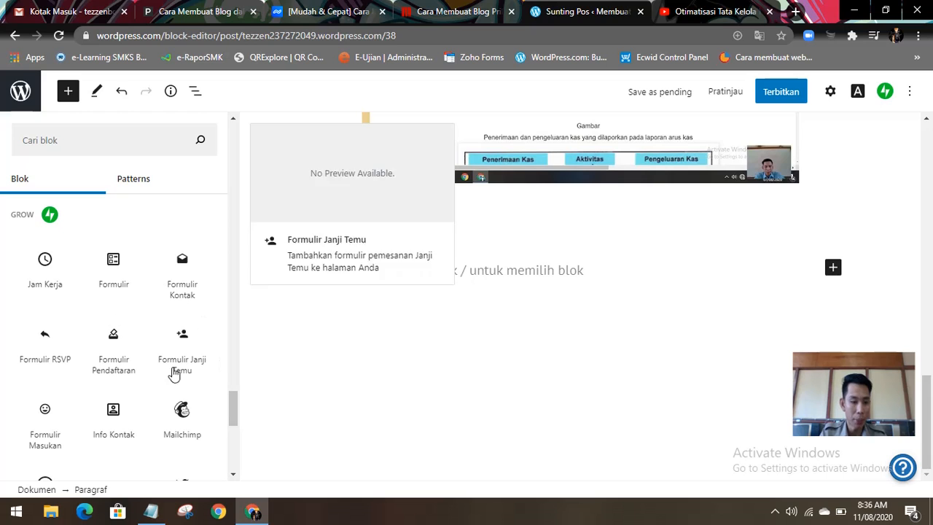
scroll(235, 414, "down", 1)
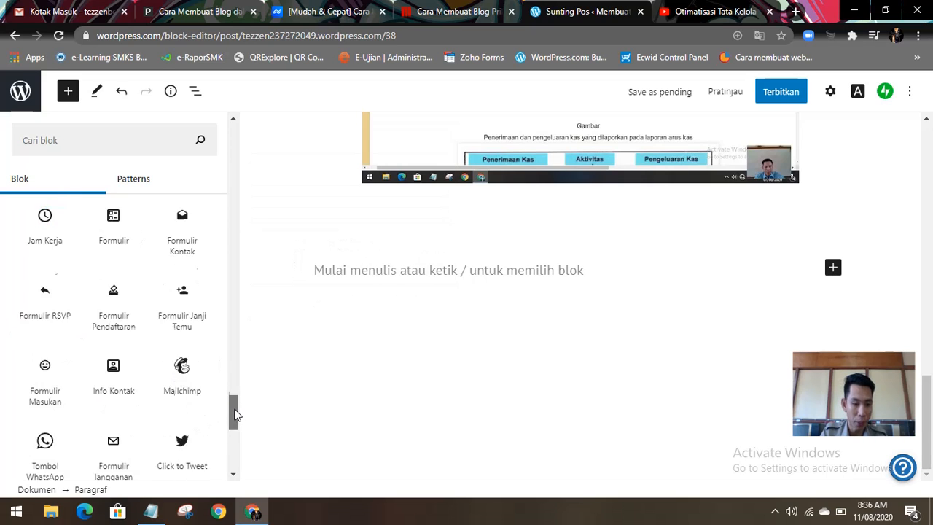
left_click_drag(235, 414, 233, 455)
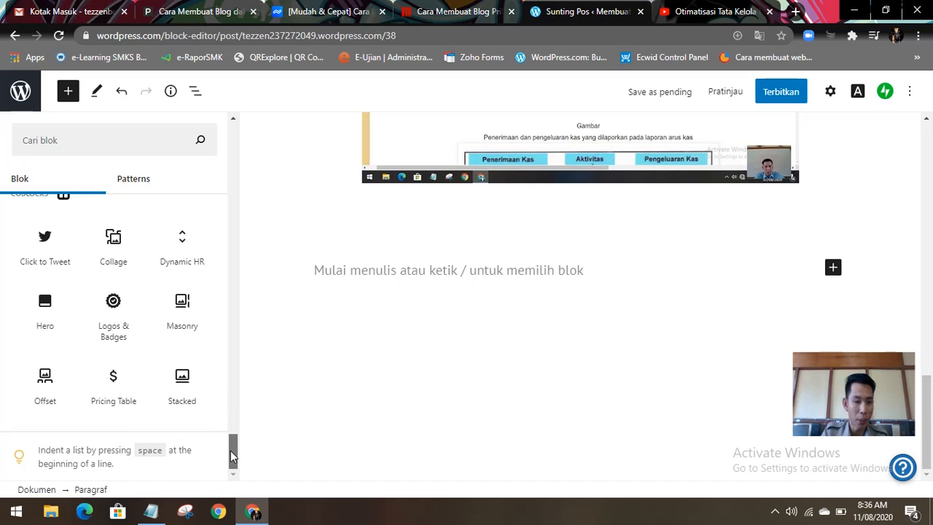
Step: Insert a Collage block below the video and upload 62176-ecommerce from the agus 2 folder into its large image slot
mouse_move(110, 256)
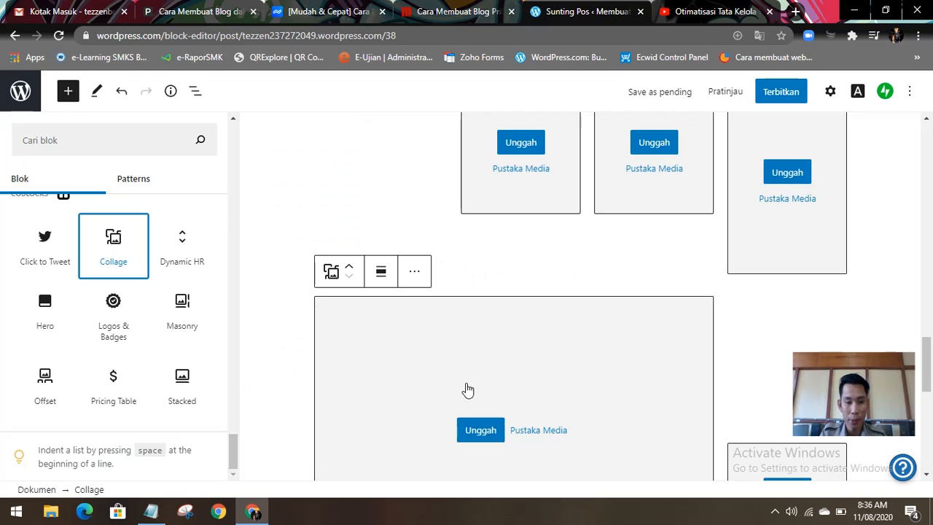
scroll(530, 393, "down", 2)
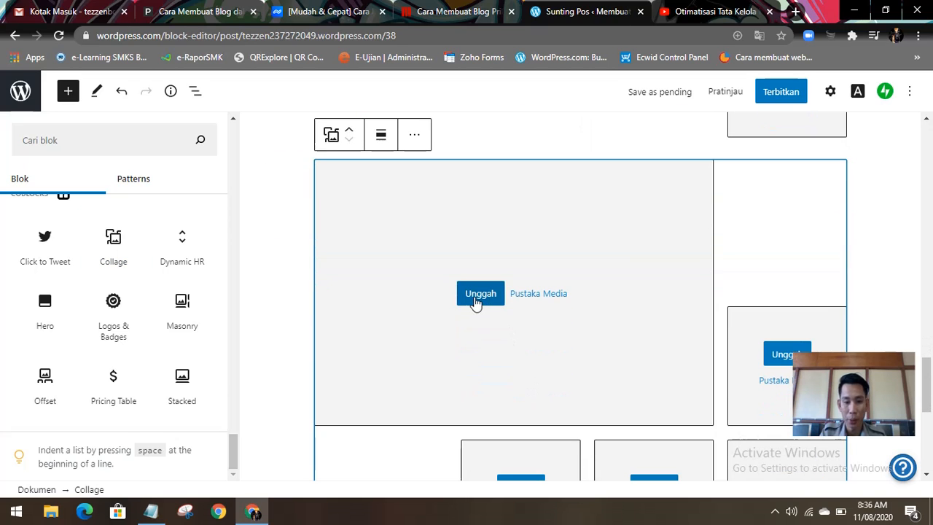
left_click(475, 299)
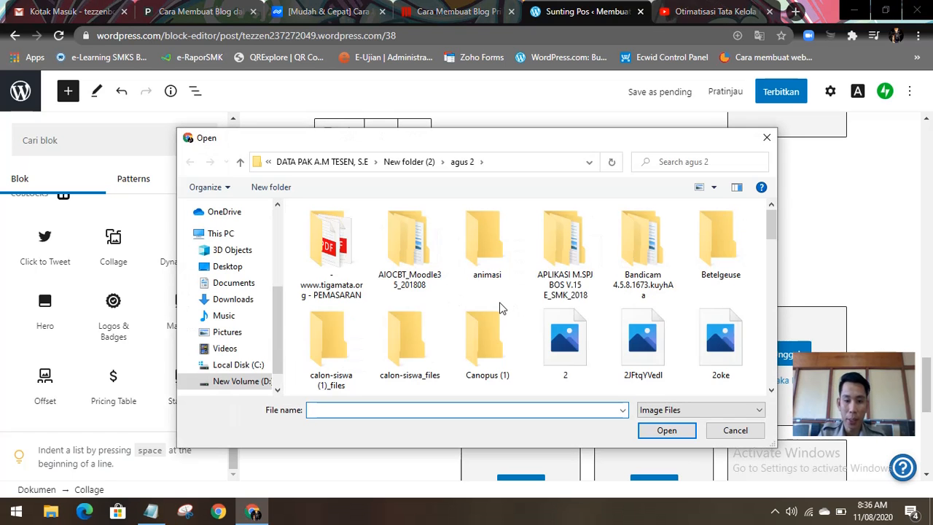
scroll(500, 310, "down", 4)
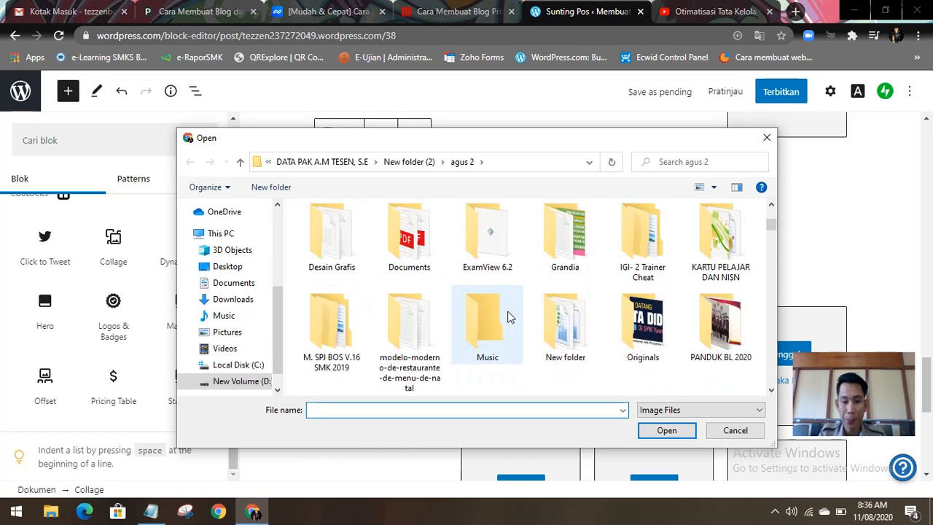
scroll(506, 312, "down", 5)
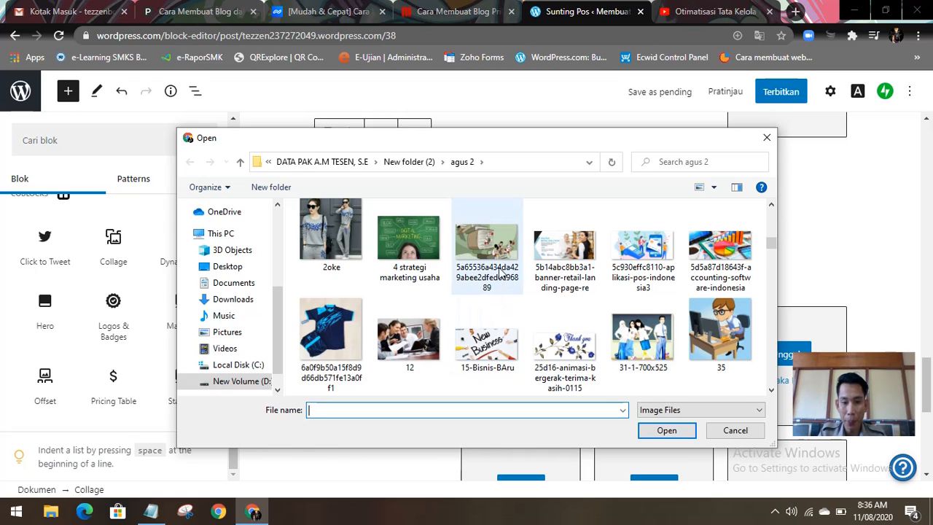
scroll(500, 277, "down", 4)
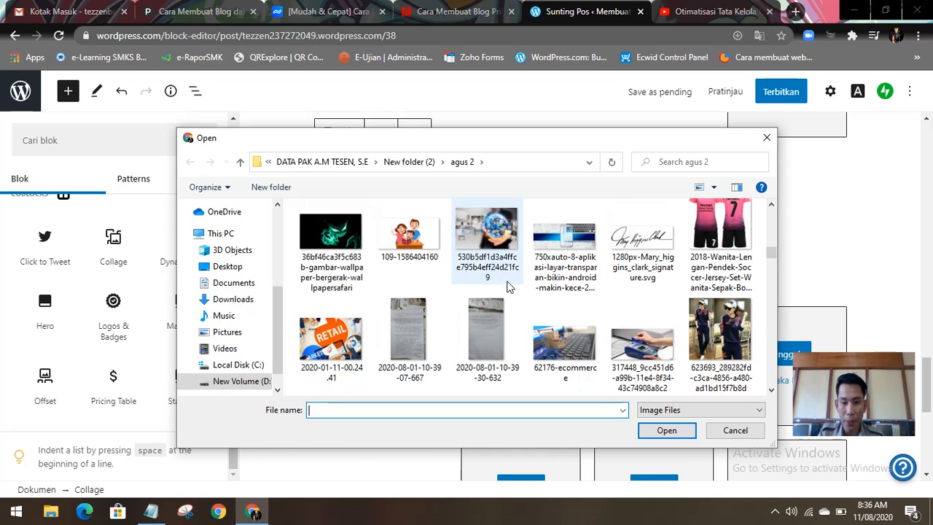
scroll(516, 270, "down", 2)
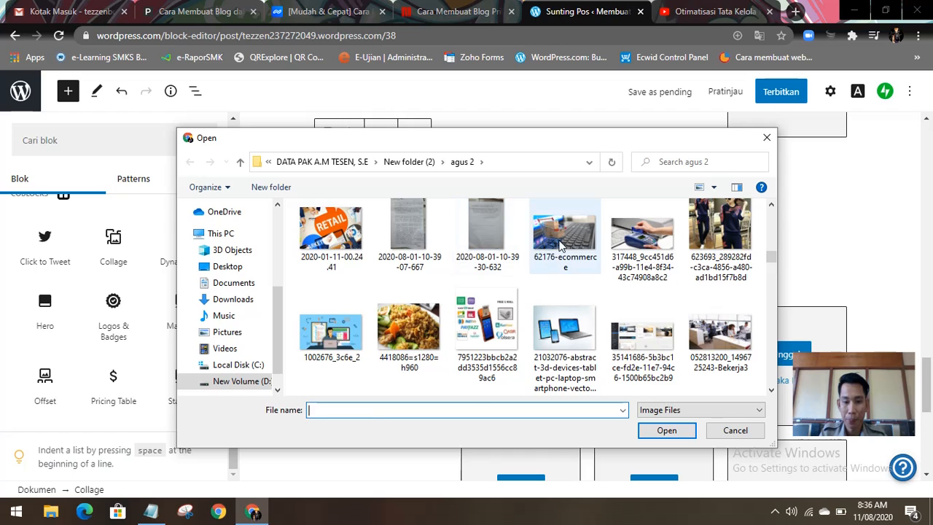
left_click(565, 248)
left_click(663, 430)
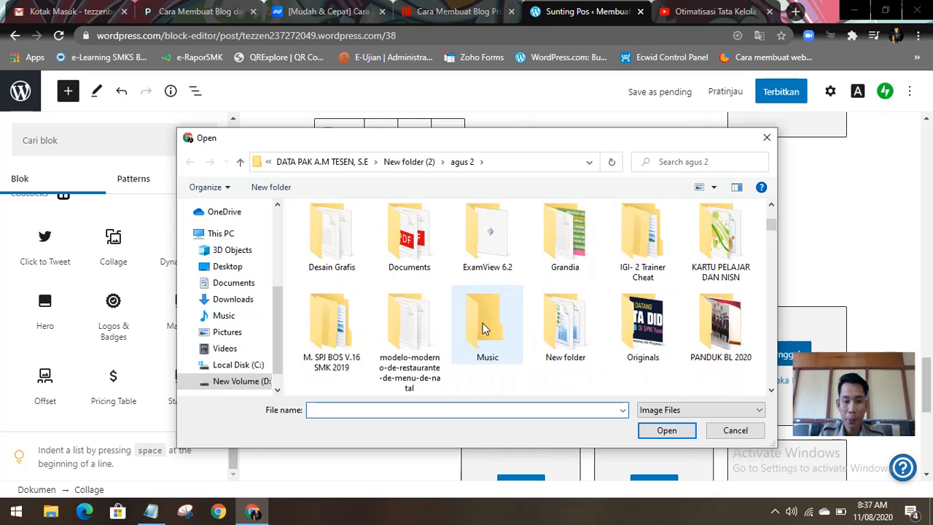
Step: Upload the image ecommerce (1) into the small collage slot beside the large shopping cart picture
scroll(484, 326, "down", 5)
scroll(486, 324, "down", 1)
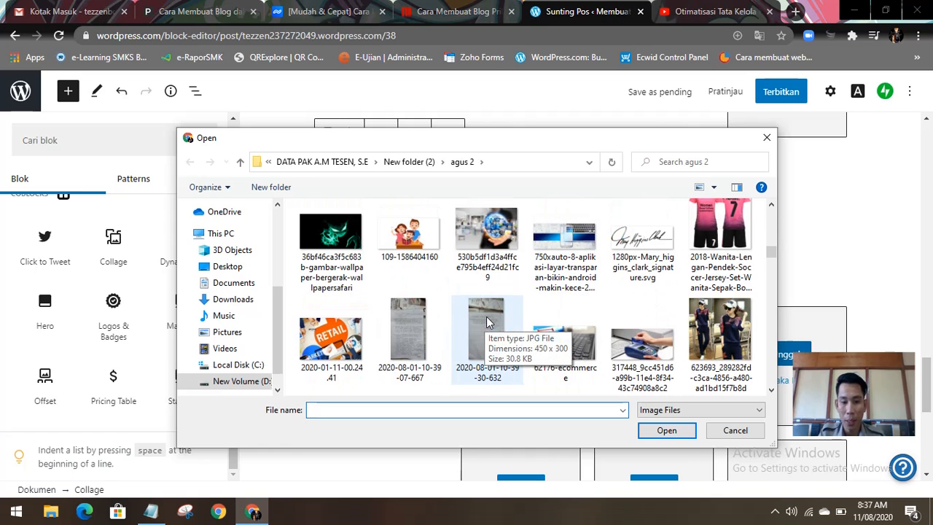
scroll(565, 322, "down", 1)
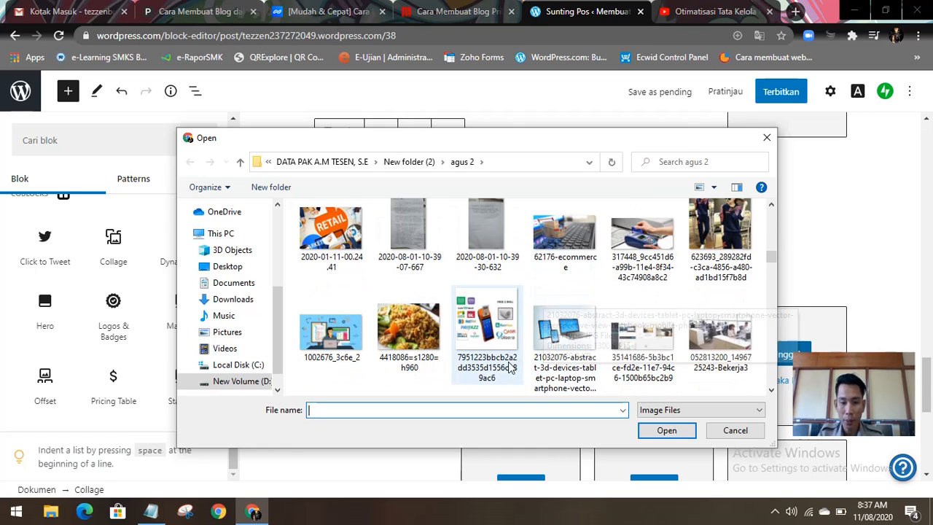
scroll(508, 355, "down", 2)
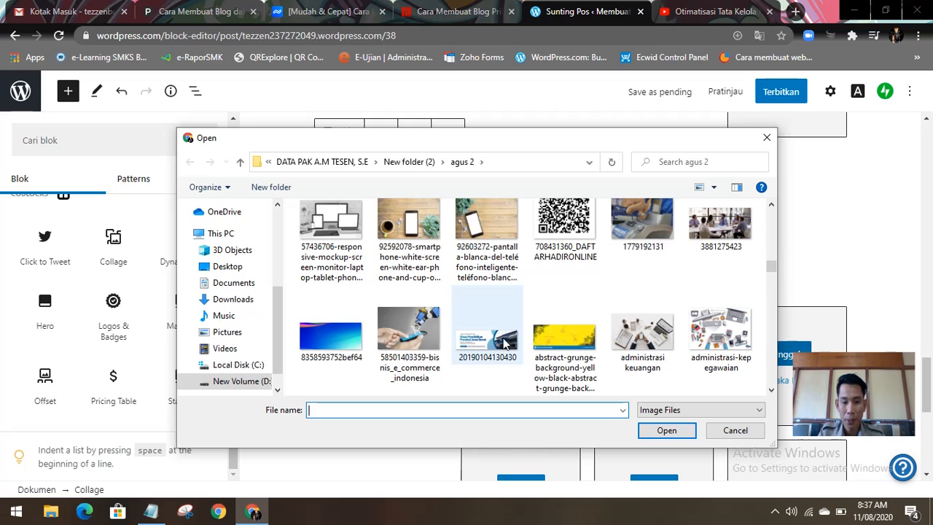
scroll(496, 338, "down", 1)
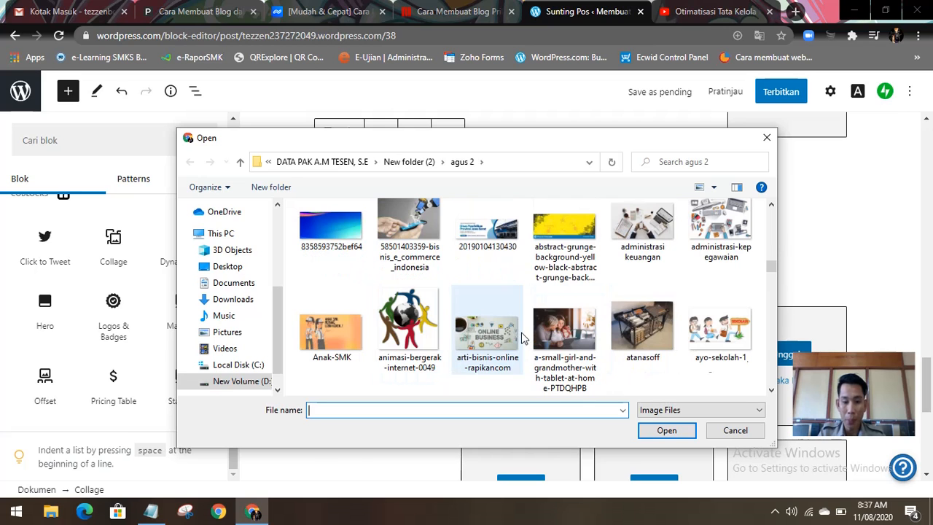
scroll(554, 338, "down", 3)
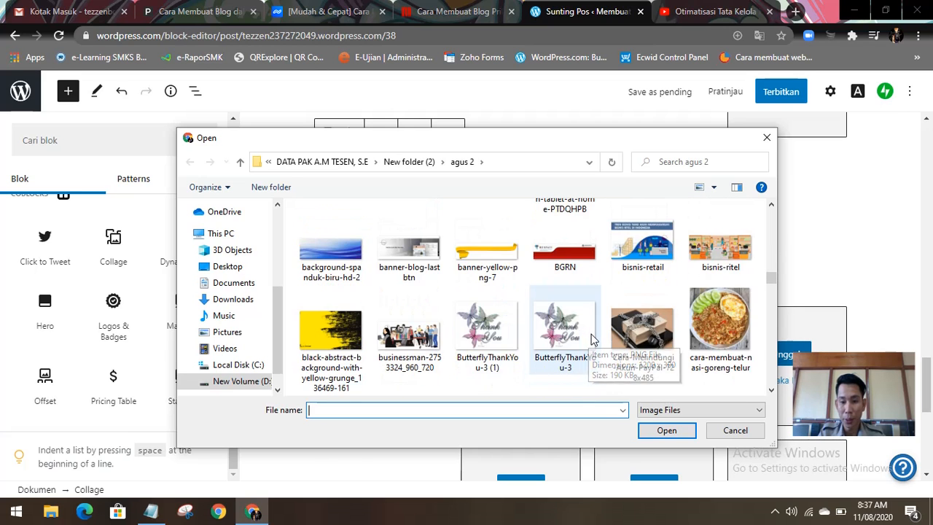
scroll(594, 338, "down", 2)
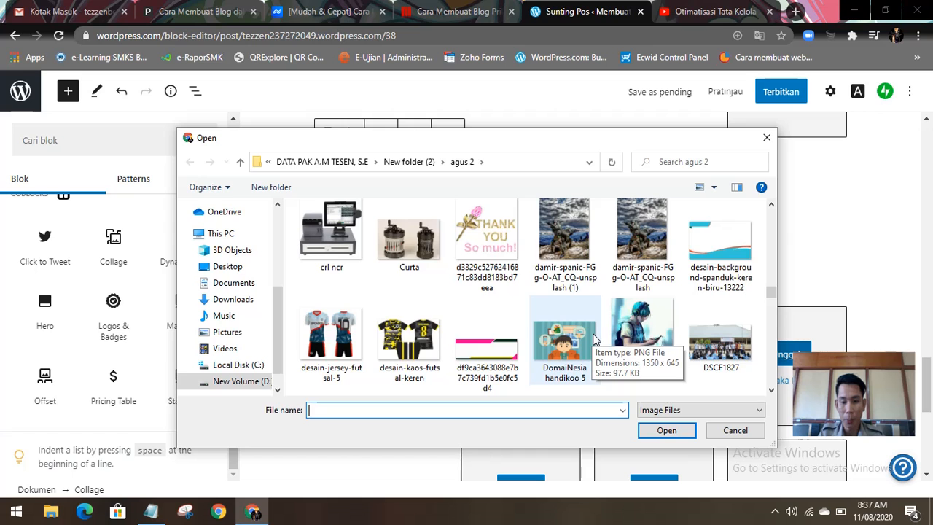
scroll(594, 338, "down", 1)
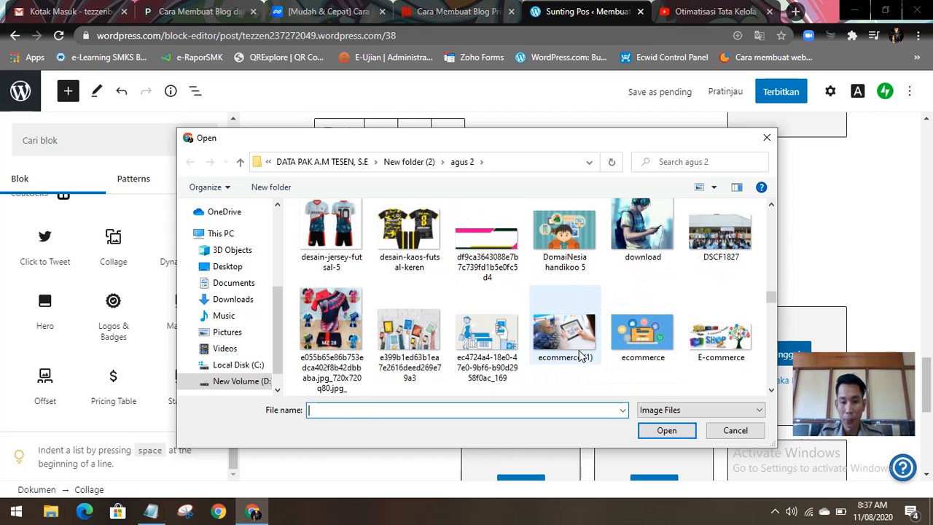
left_click(581, 355)
left_click(666, 430)
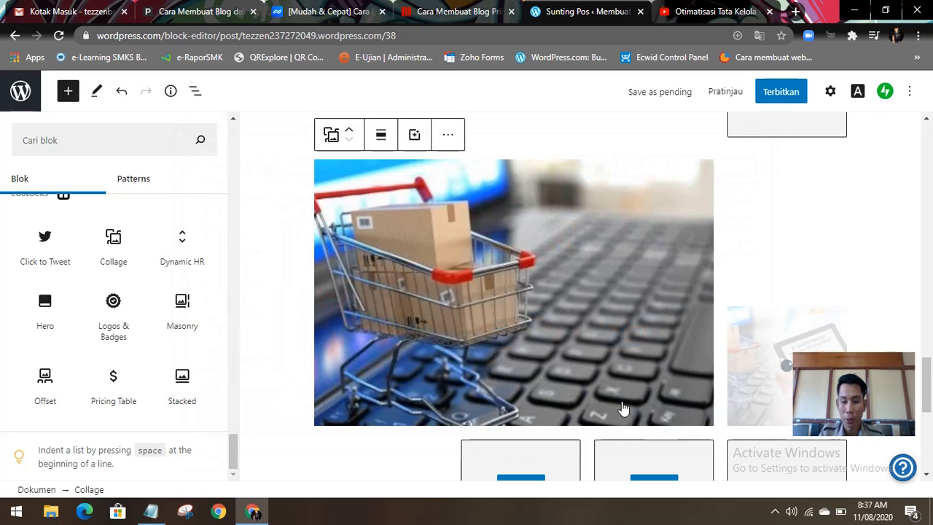
Step: Review the area below the embedded video, comparing the extra empty collage block with the partly filled one
scroll(616, 405, "down", 3)
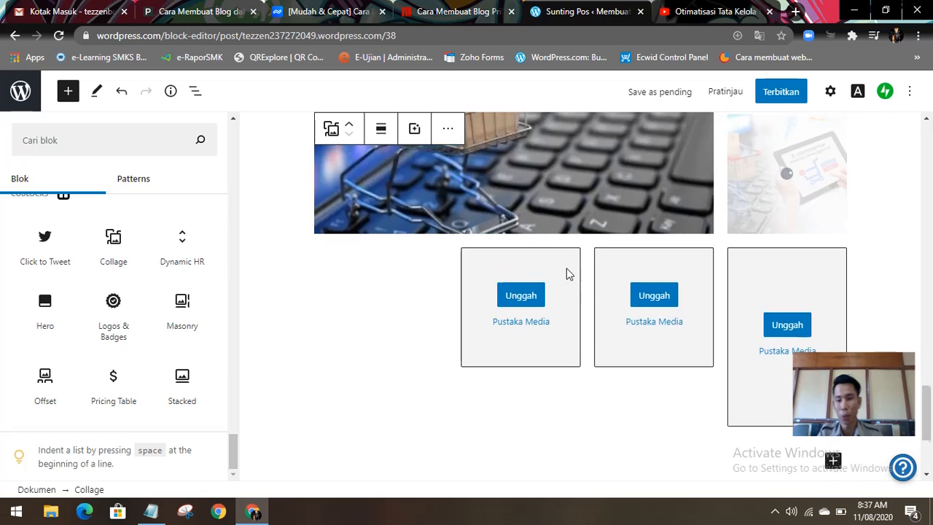
scroll(568, 273, "down", 10)
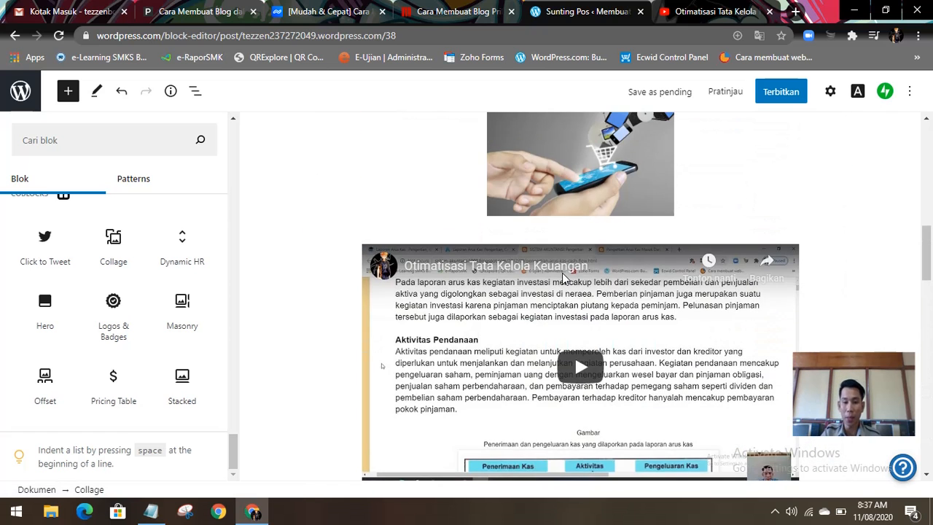
scroll(561, 279, "down", 3)
scroll(562, 287, "up", 12)
scroll(562, 287, "down", 2)
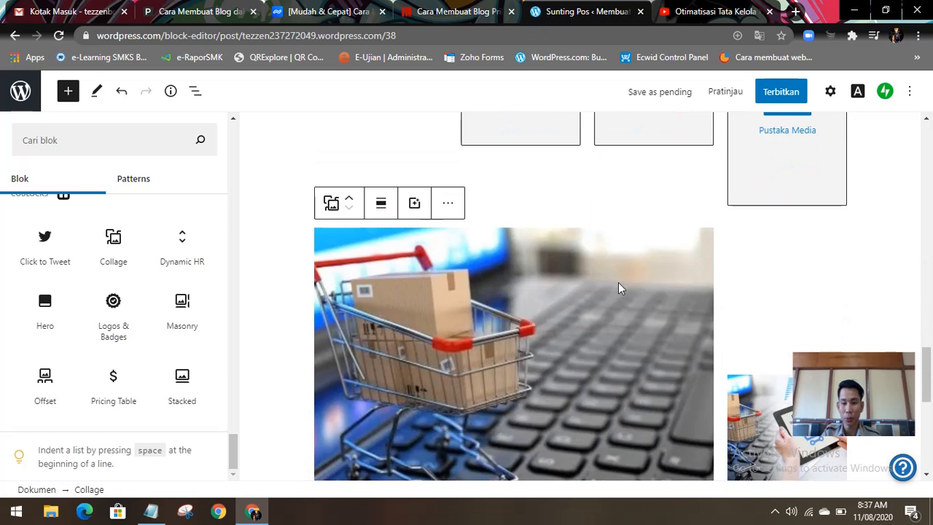
scroll(756, 275, "up", 5)
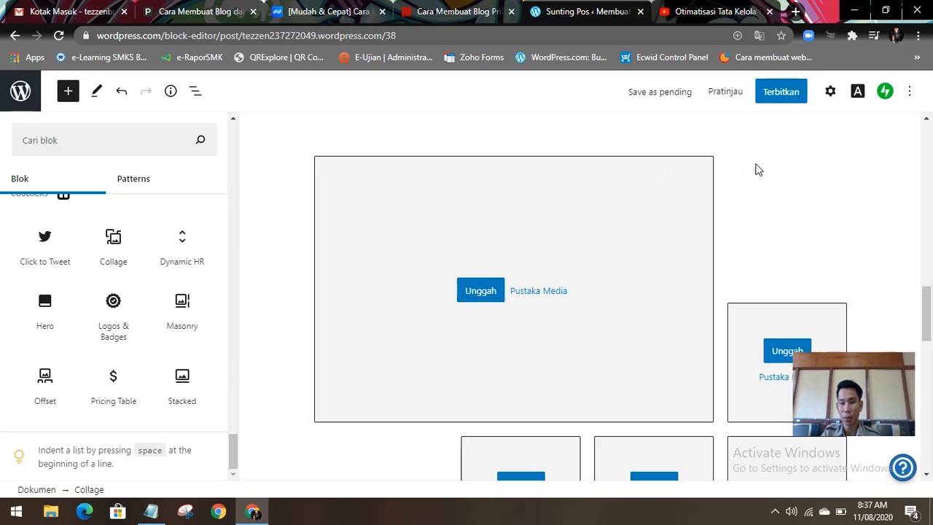
left_click(662, 219)
scroll(662, 226, "up", 3)
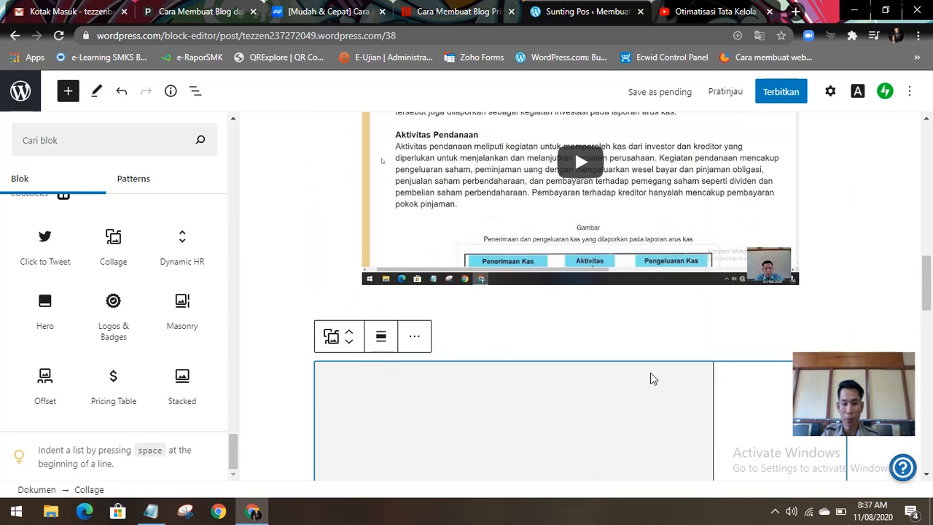
right_click(616, 373)
scroll(616, 375, "down", 6)
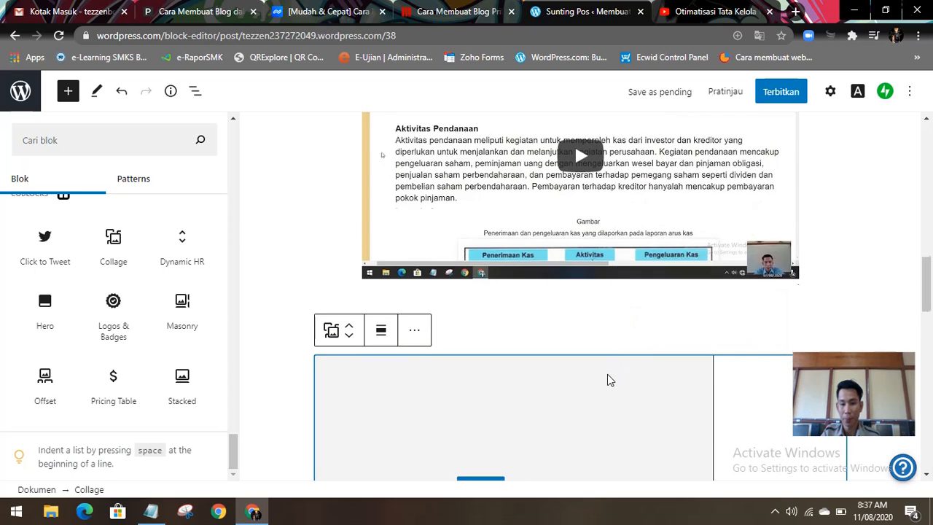
scroll(794, 320, "down", 6)
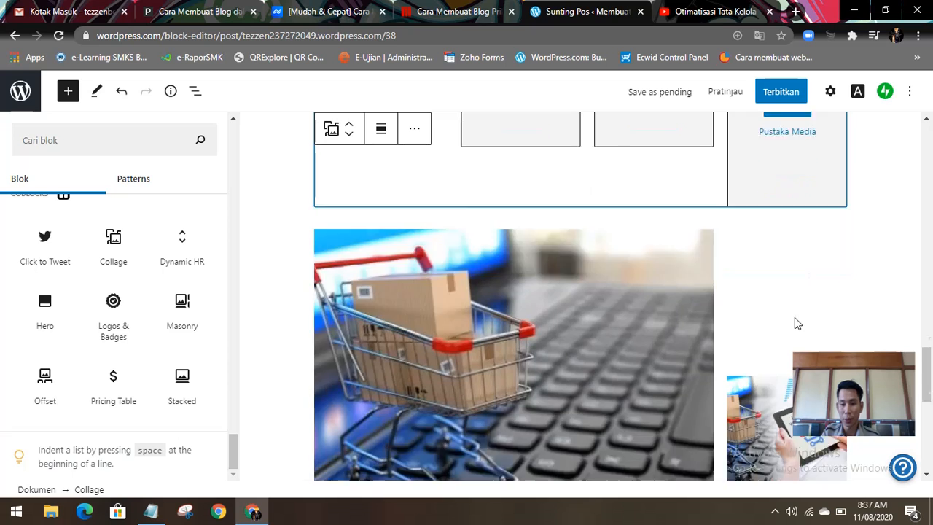
scroll(810, 314, "up", 5)
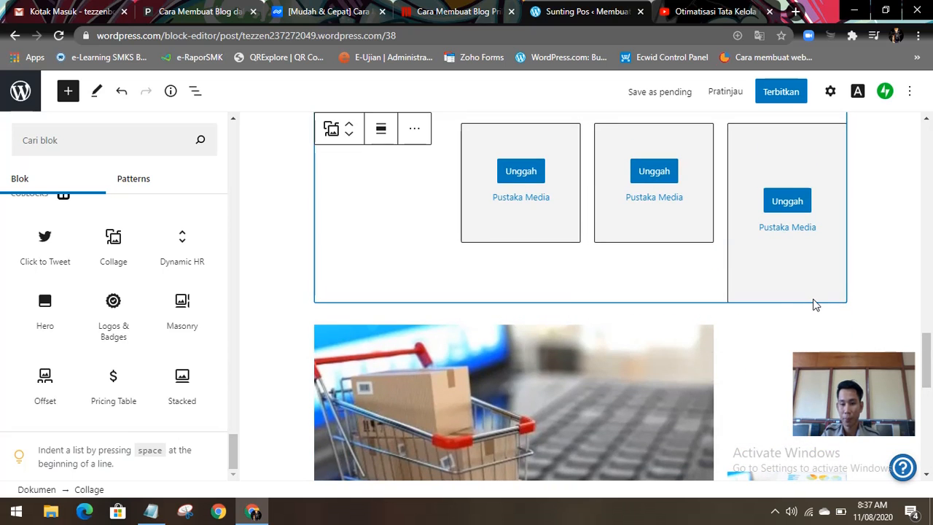
scroll(562, 328, "up", 3)
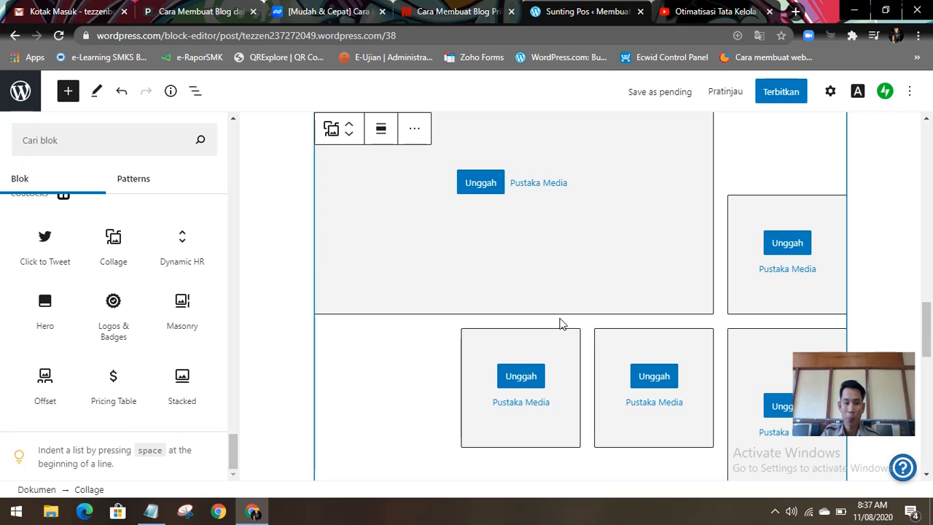
scroll(561, 324, "up", 4)
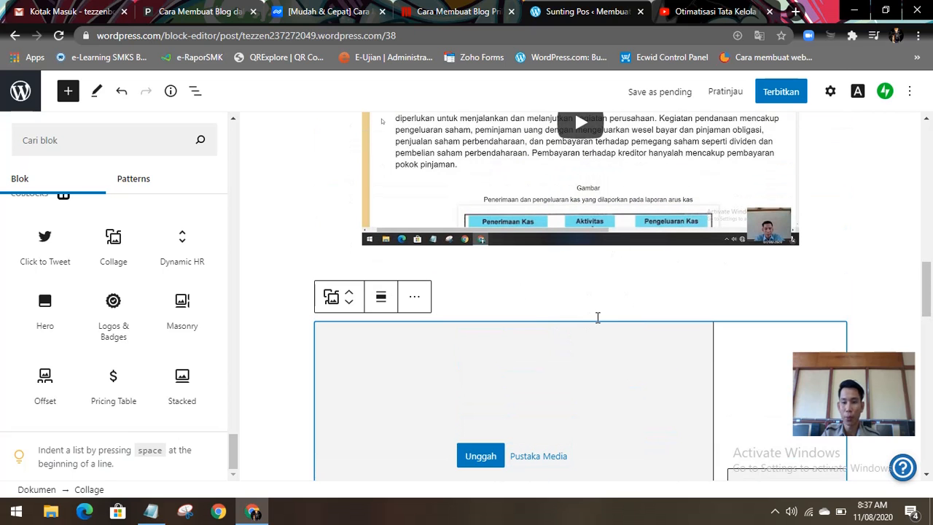
Step: Upload the image online-business-opportunities from the agus 2 folder into the first small collage slot below the large shopping cart picture
scroll(591, 324, "down", 10)
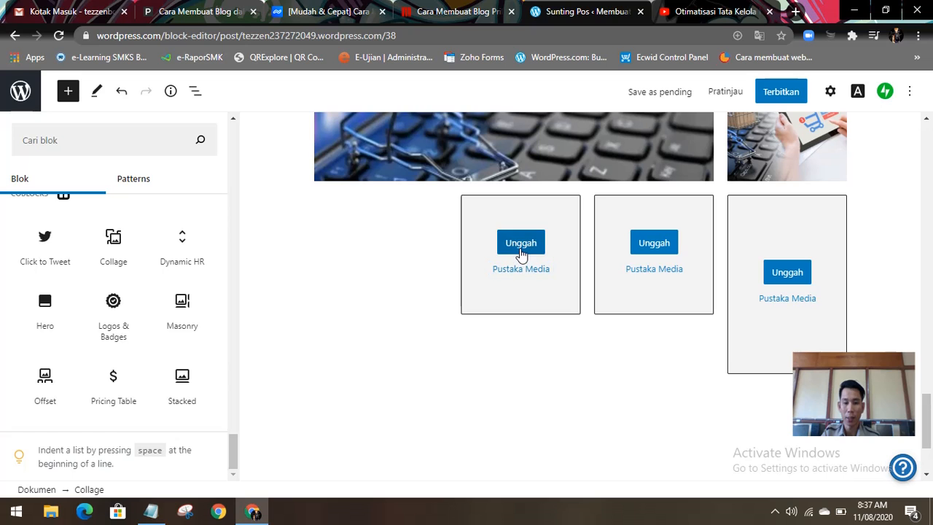
left_click(522, 248)
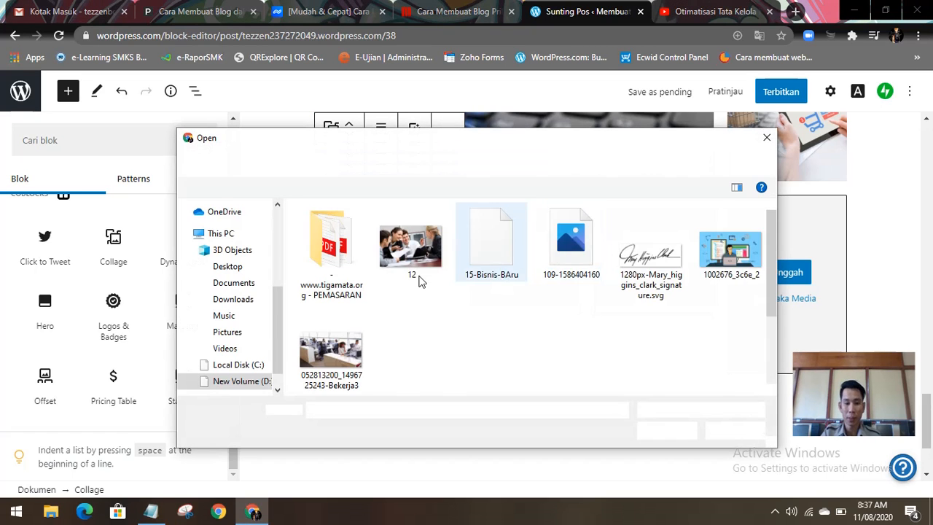
scroll(458, 330, "down", 10)
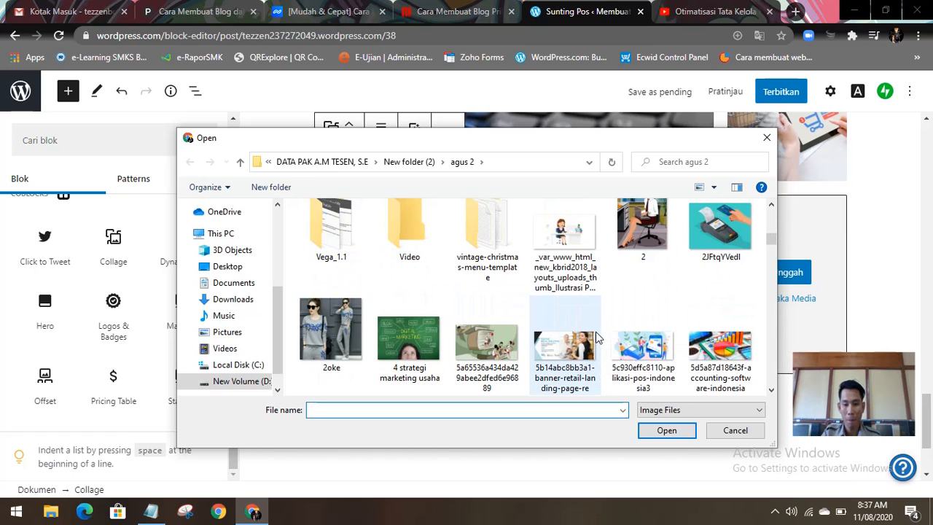
scroll(596, 335, "down", 1)
scroll(596, 349, "down", 1)
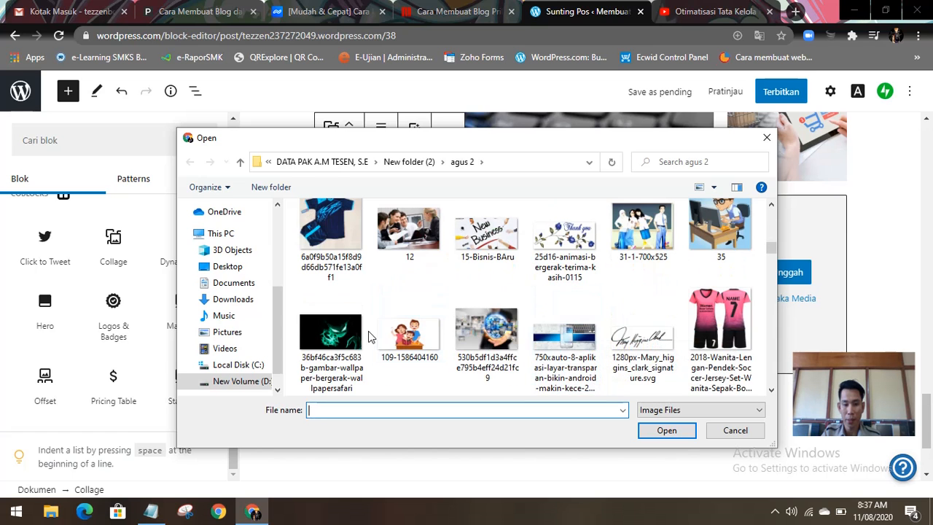
scroll(393, 336, "down", 2)
scroll(485, 314, "down", 2)
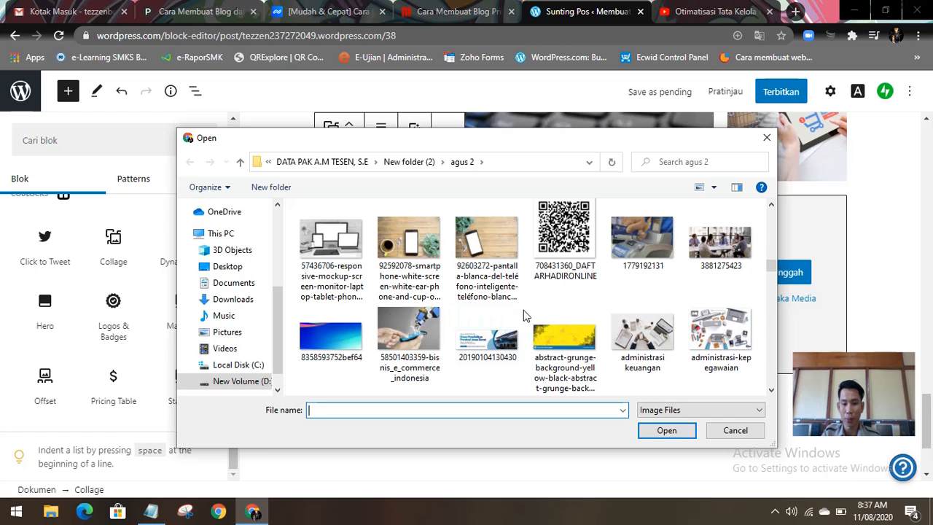
scroll(466, 292, "down", 3)
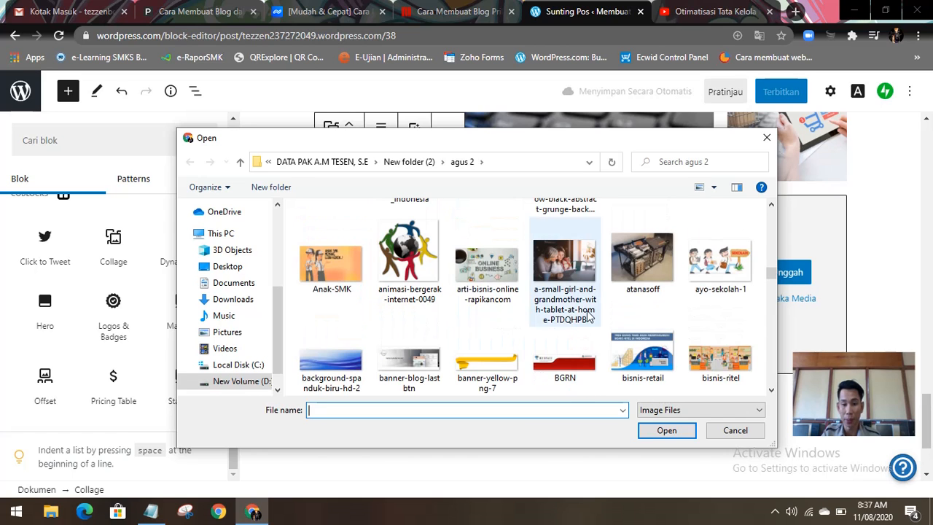
scroll(645, 291, "down", 2)
scroll(649, 291, "down", 2)
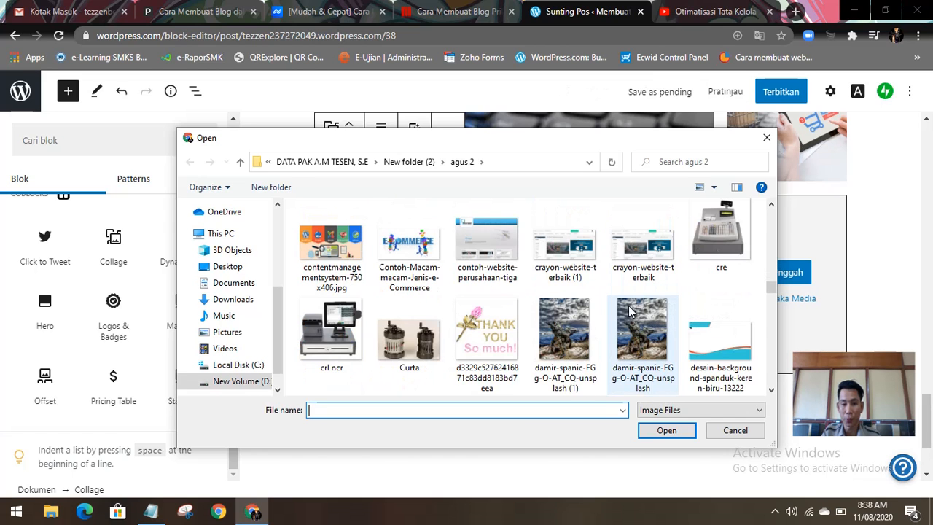
scroll(620, 317, "down", 2)
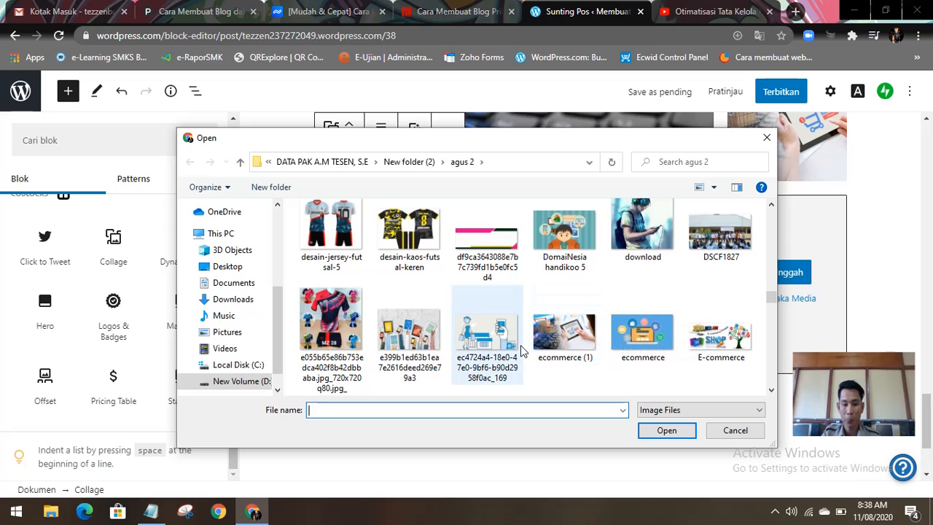
scroll(516, 339, "down", 2)
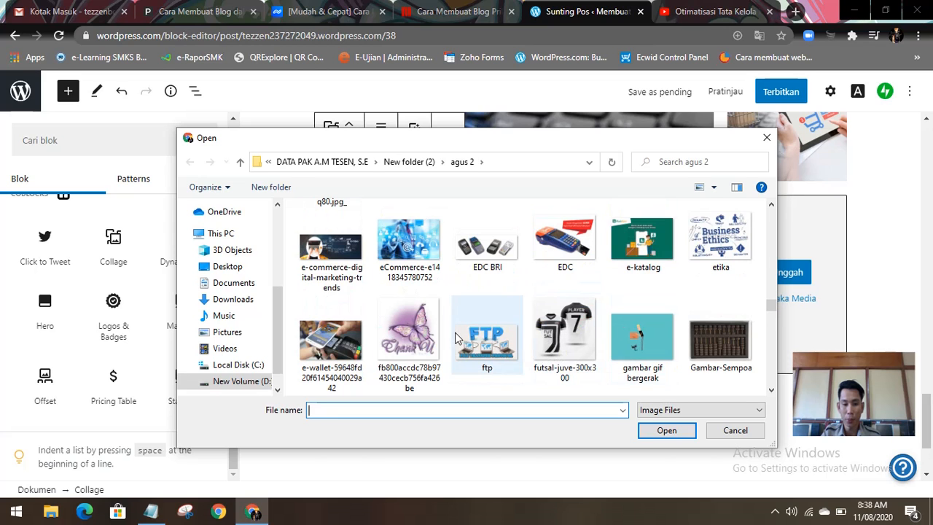
scroll(458, 337, "down", 1)
scroll(609, 339, "down", 2)
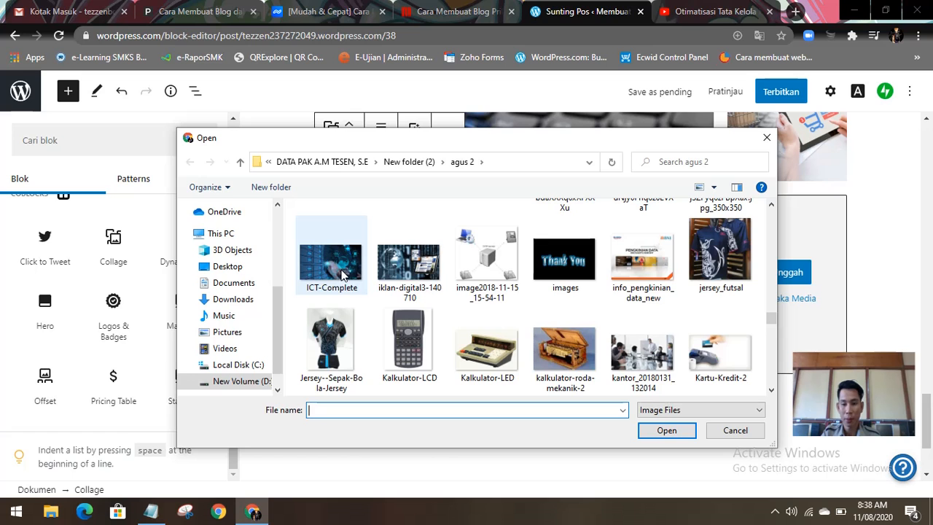
scroll(632, 350, "down", 5)
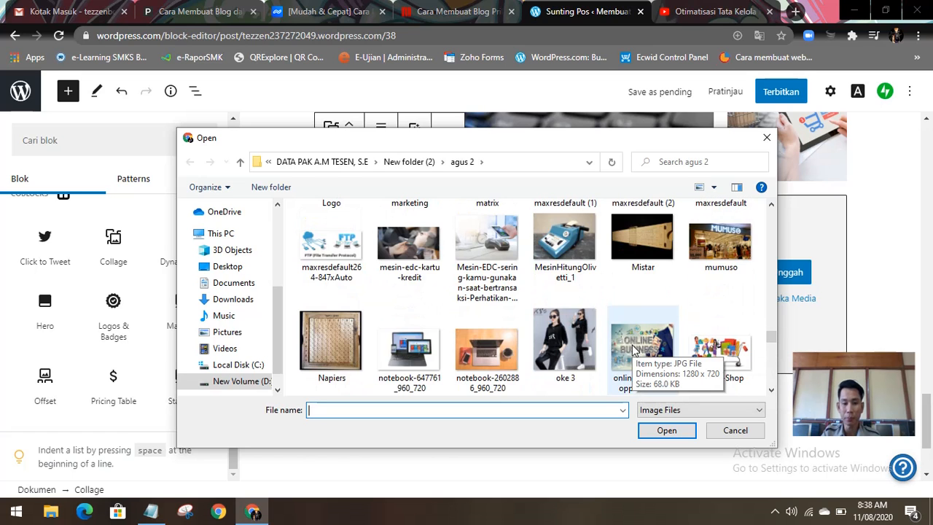
scroll(632, 350, "down", 1)
left_click(641, 248)
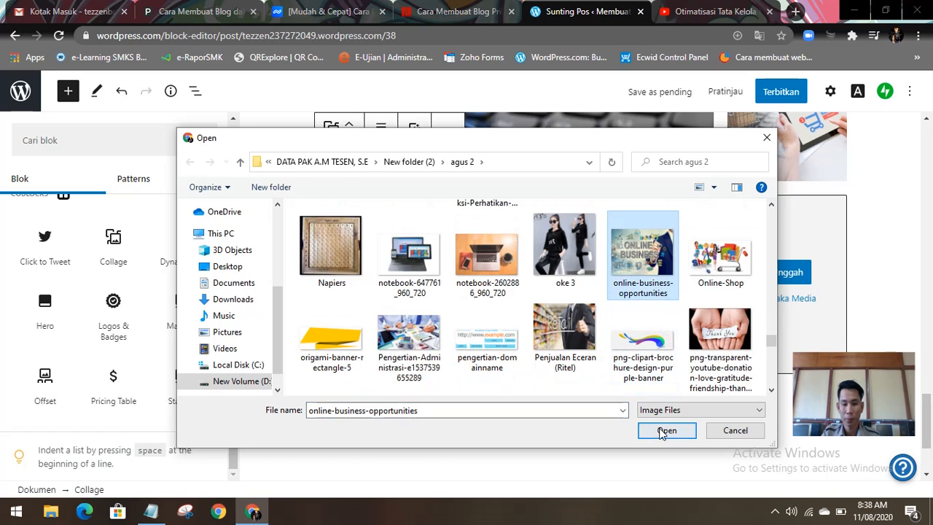
left_click(663, 431)
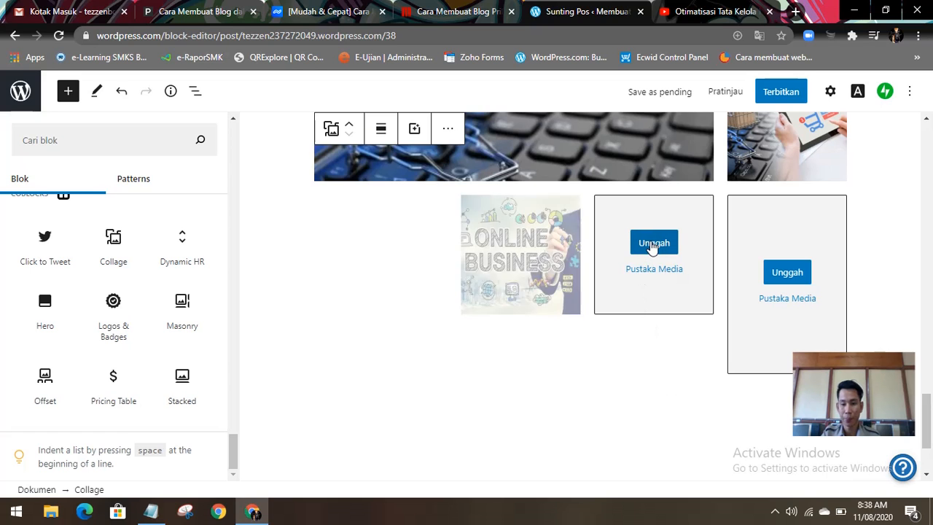
Step: Try to upload 5a65536a434da429abee2dfed6e96889 into the collage slot beside the online business picture, and dismiss the resulting notice
left_click(653, 247)
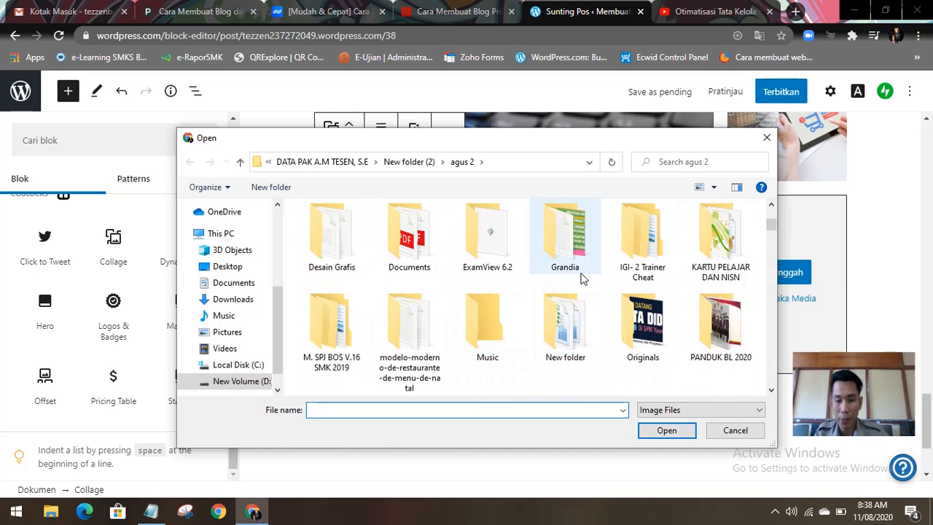
scroll(583, 279, "down", 4)
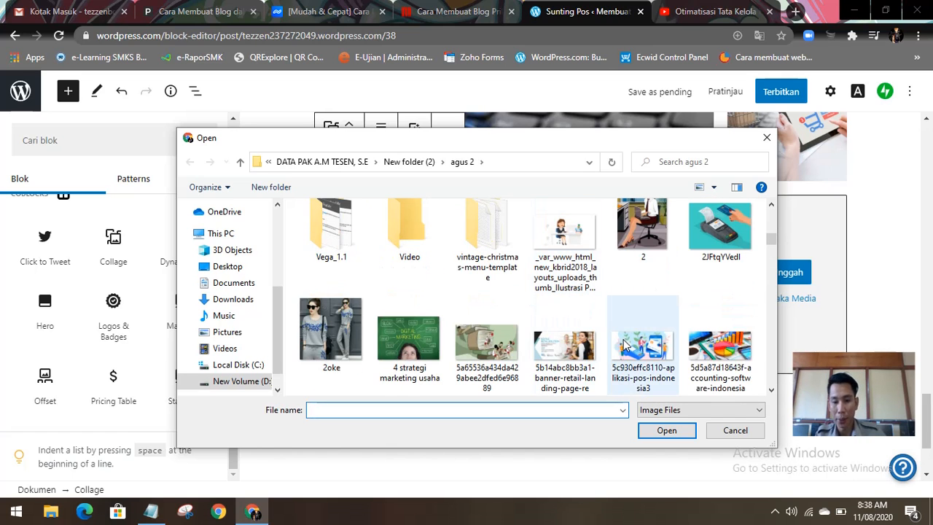
left_click(503, 347)
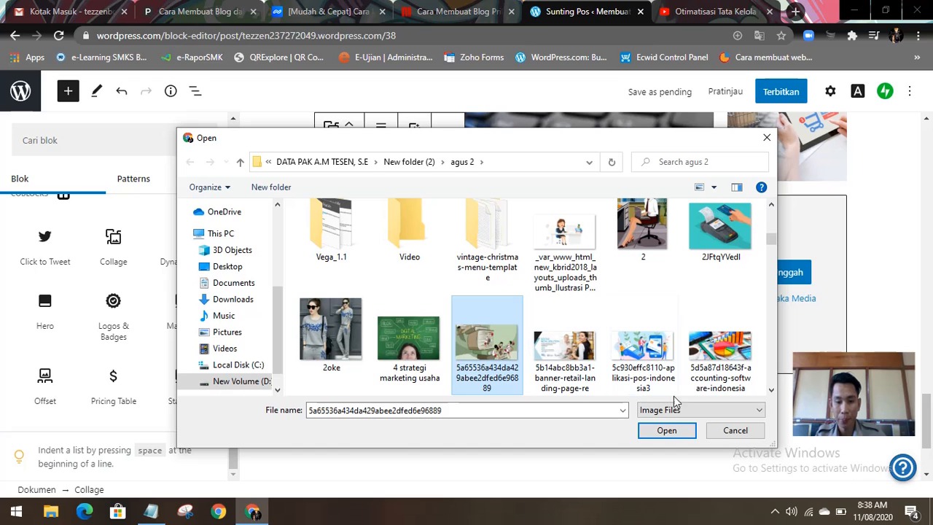
left_click(666, 431)
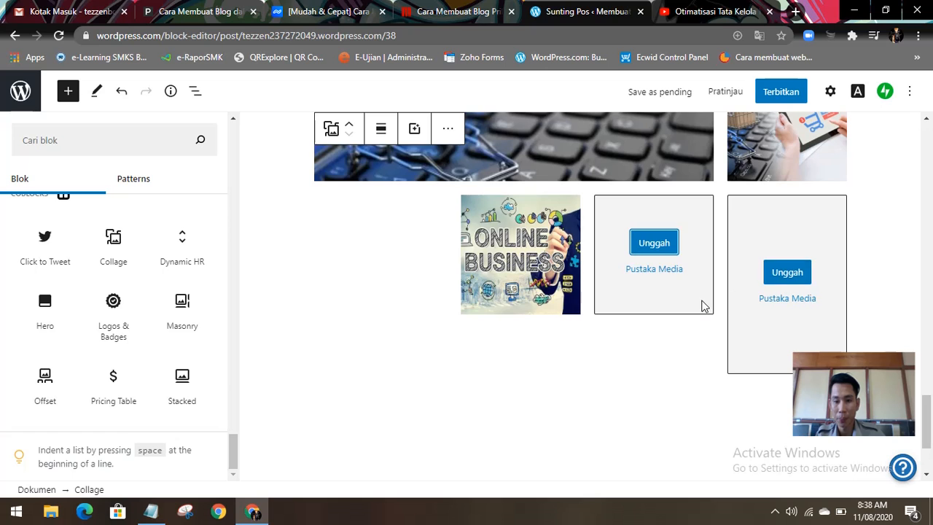
scroll(700, 304, "up", 8)
scroll(774, 444, "down", 2)
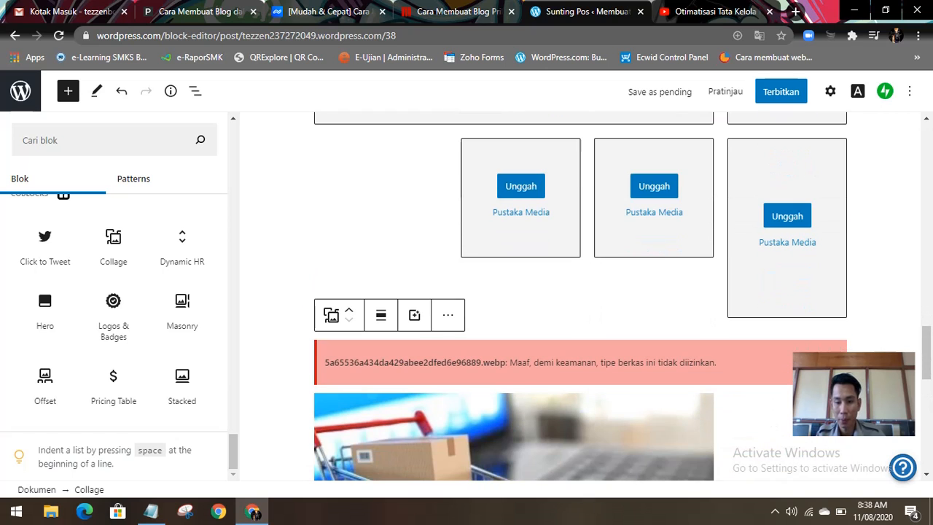
left_click(830, 363)
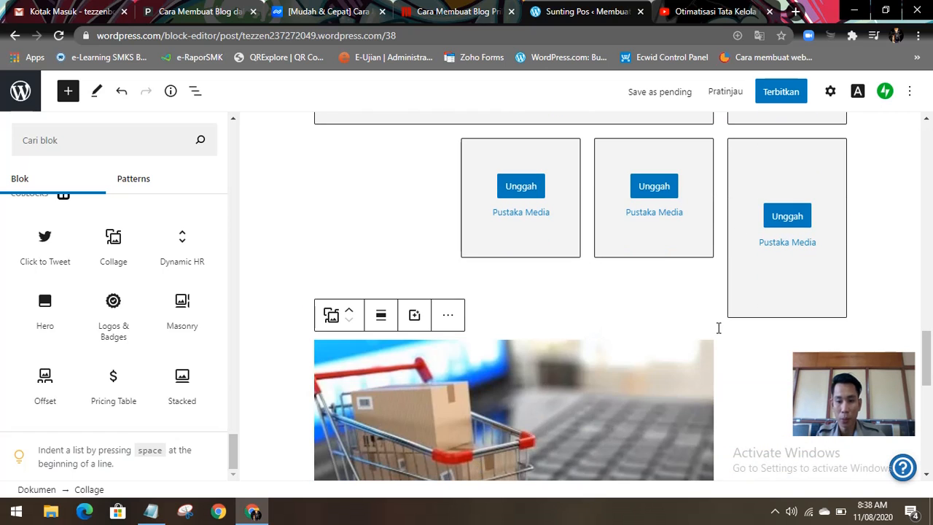
Step: Delete both Collage blocks below the embedded video, the partly filled one and the empty one
left_click(448, 315)
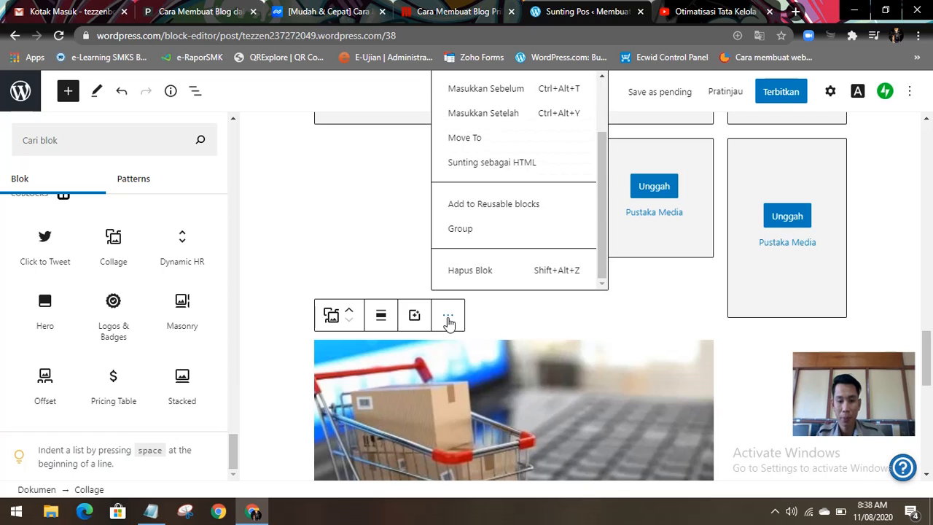
left_click(459, 276)
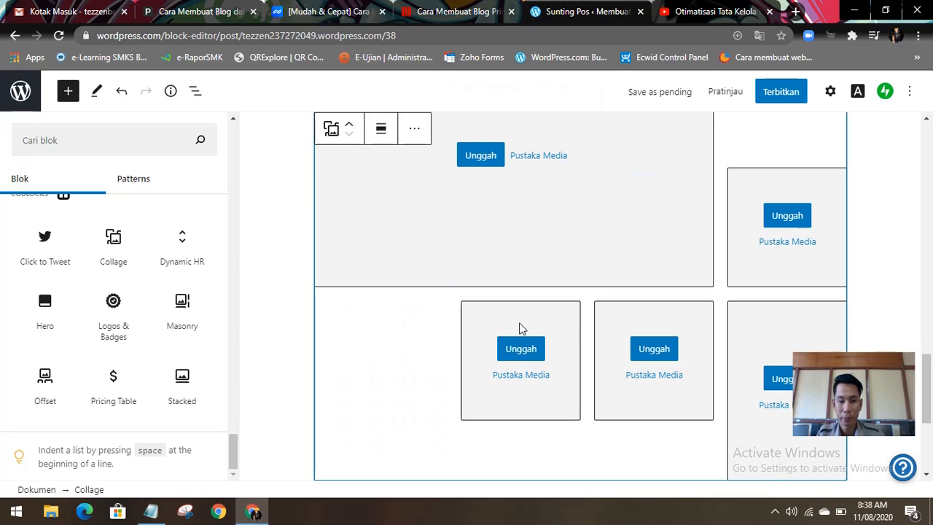
scroll(520, 328, "up", 4)
scroll(527, 323, "down", 6)
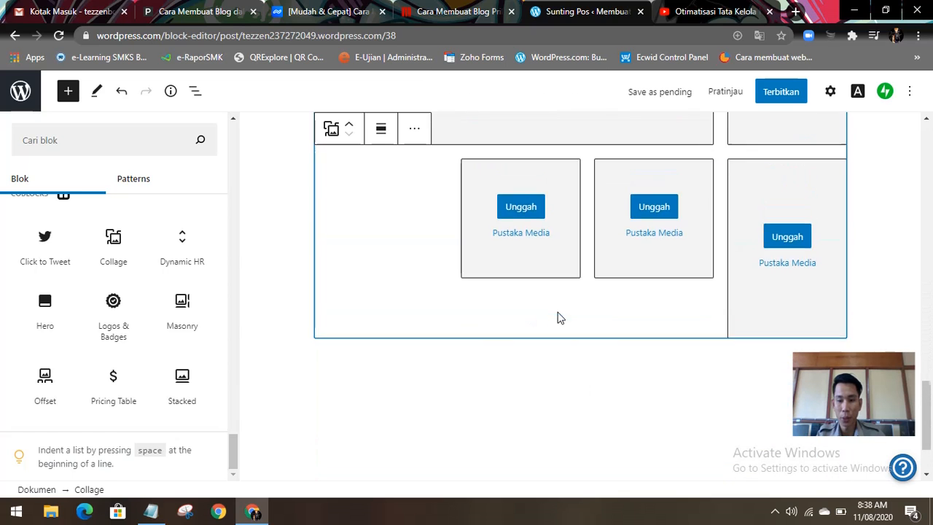
scroll(560, 318, "up", 4)
left_click(414, 162)
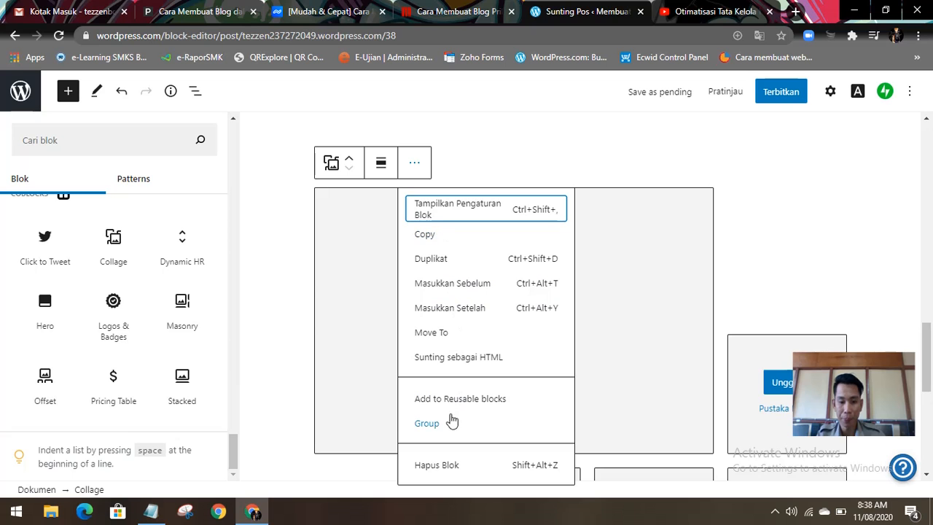
left_click(465, 462)
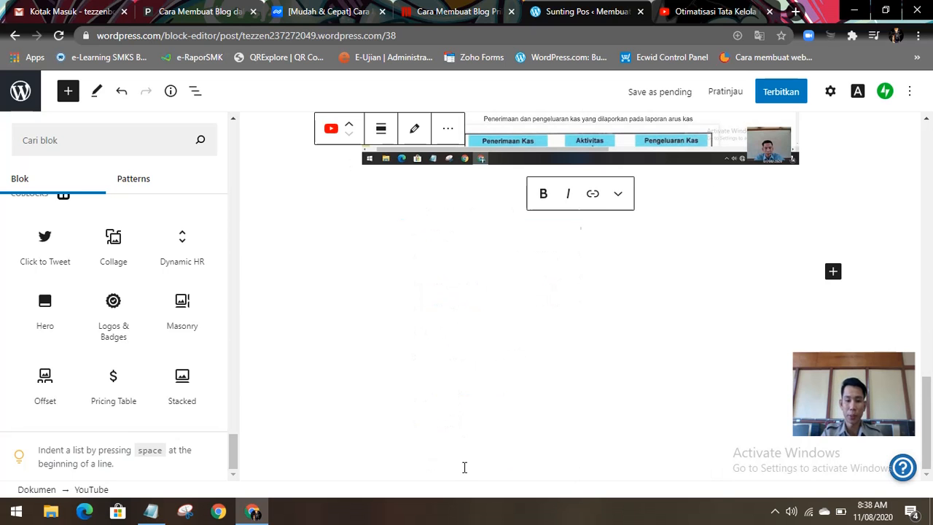
Step: Preview the post and look through the whole page from the site header down to the comment section
scroll(540, 286, "up", 3)
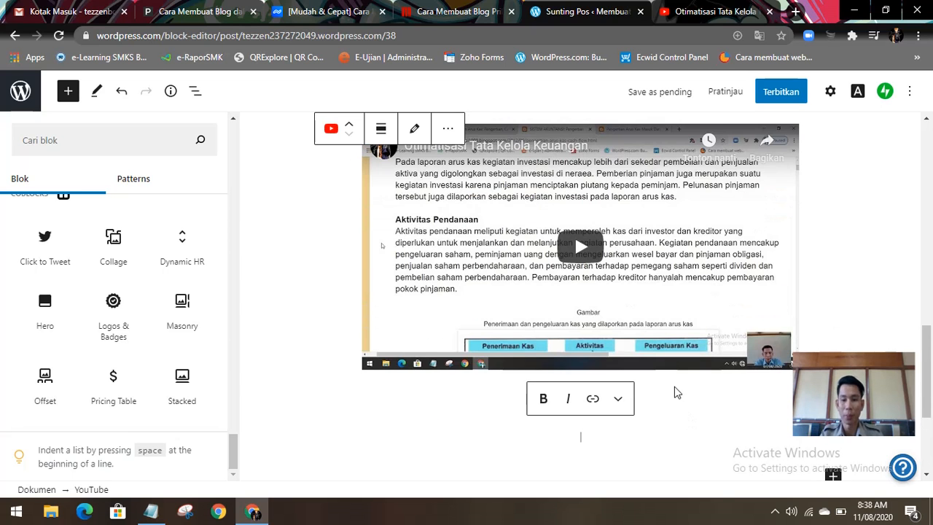
scroll(675, 393, "up", 5)
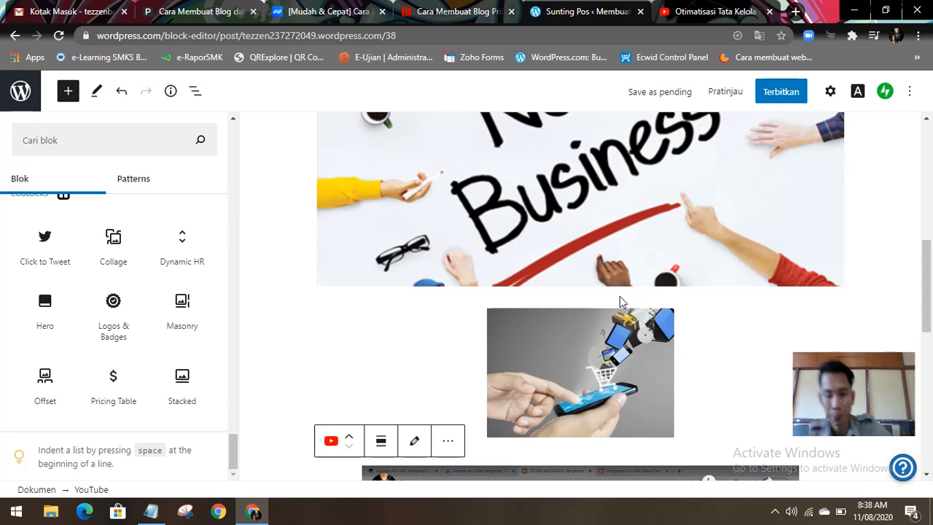
scroll(627, 306, "up", 7)
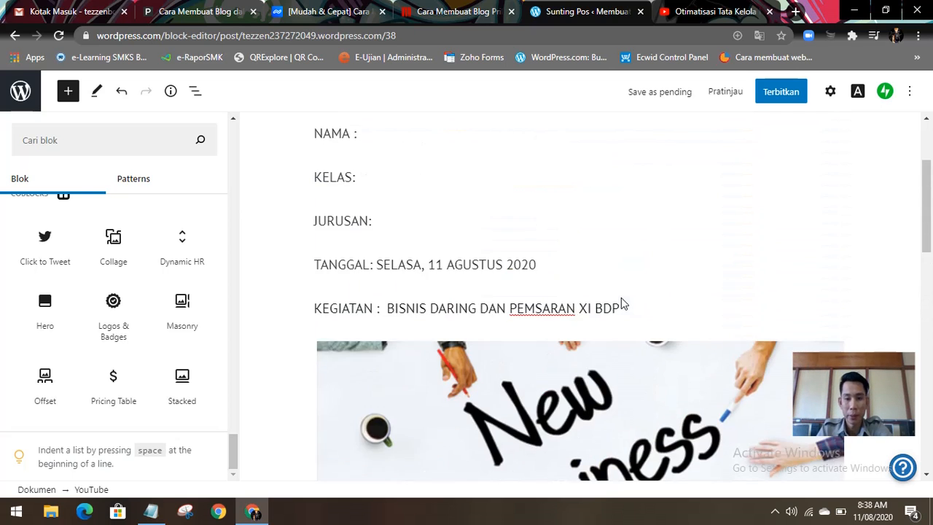
scroll(623, 300, "down", 15)
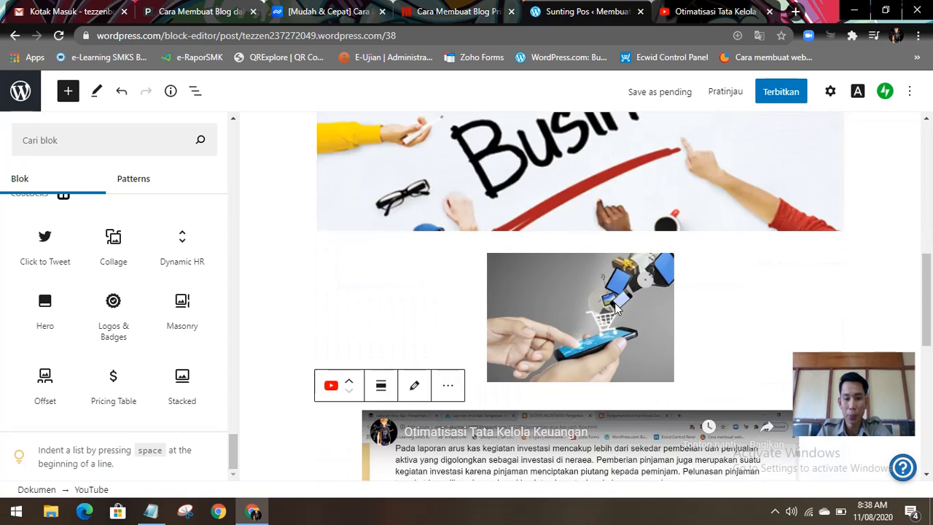
scroll(612, 306, "up", 3)
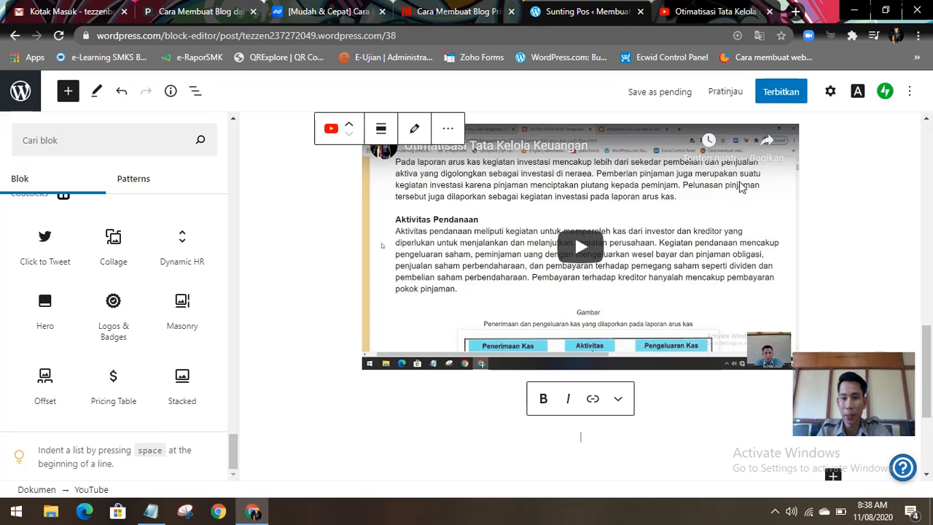
left_click(726, 99)
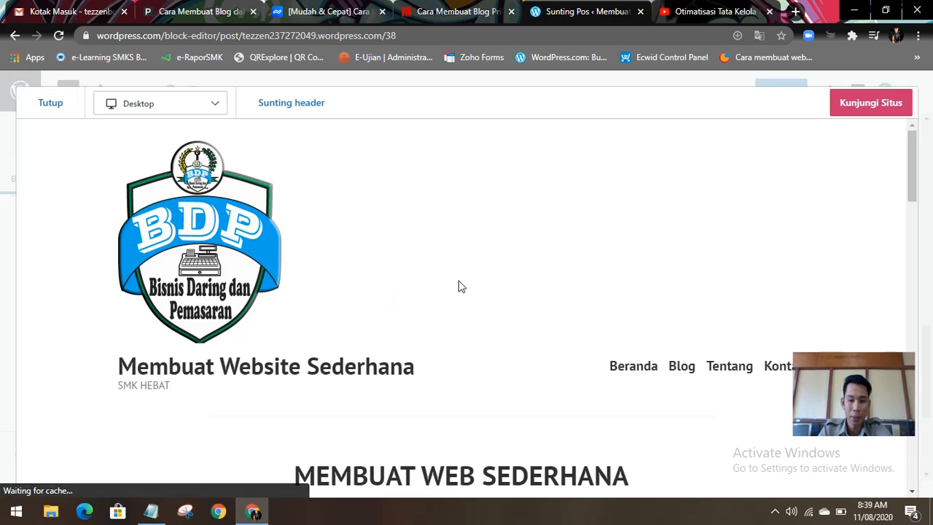
scroll(459, 286, "down", 3)
scroll(459, 286, "down", 15)
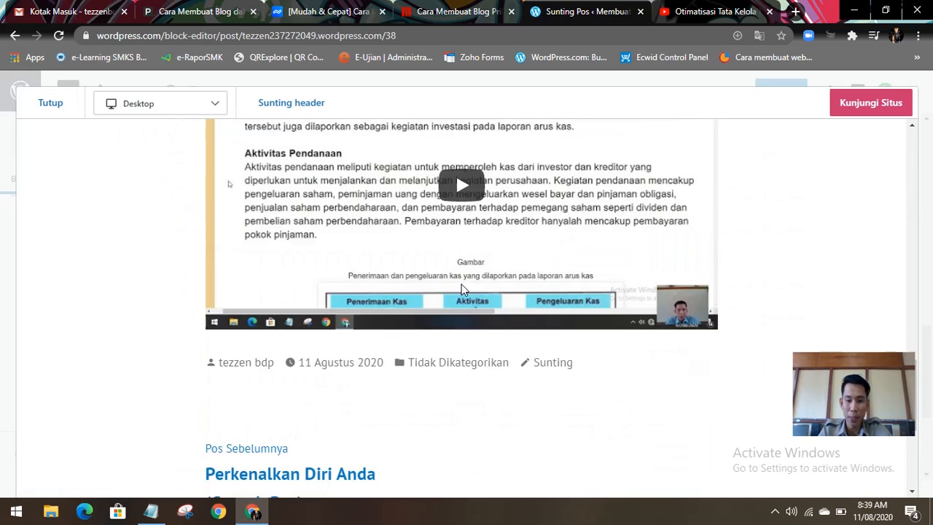
scroll(461, 290, "down", 2)
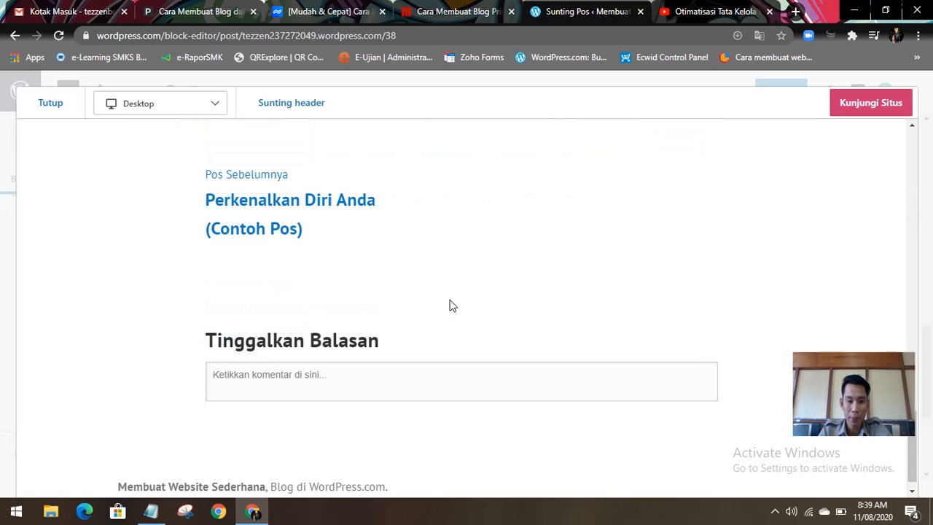
Step: Play the embedded video Otimatisasi Tata Kelola Keuangan in the post preview
scroll(450, 306, "up", 2)
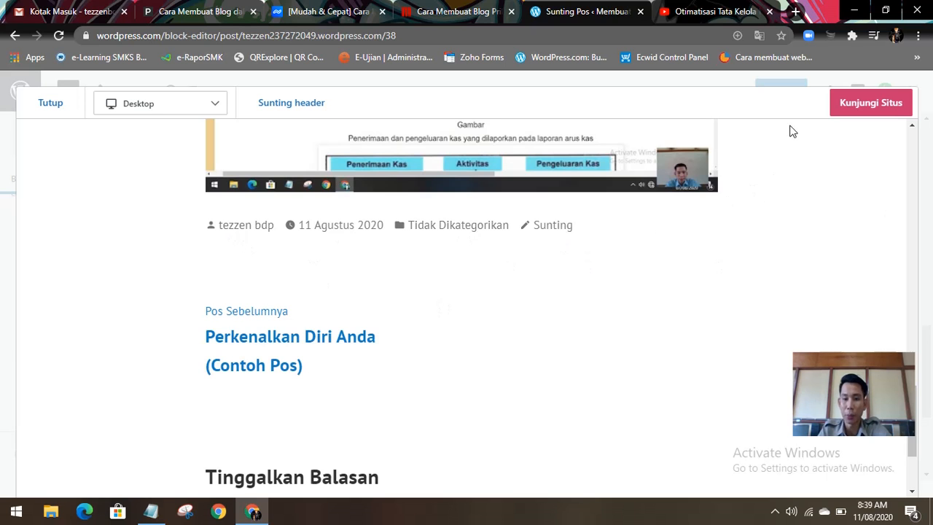
scroll(539, 235, "up", 3)
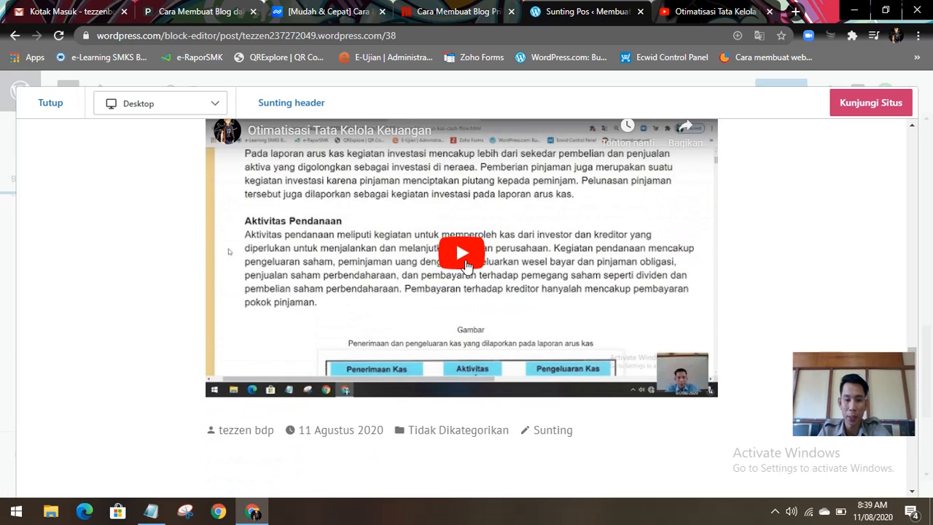
left_click(465, 264)
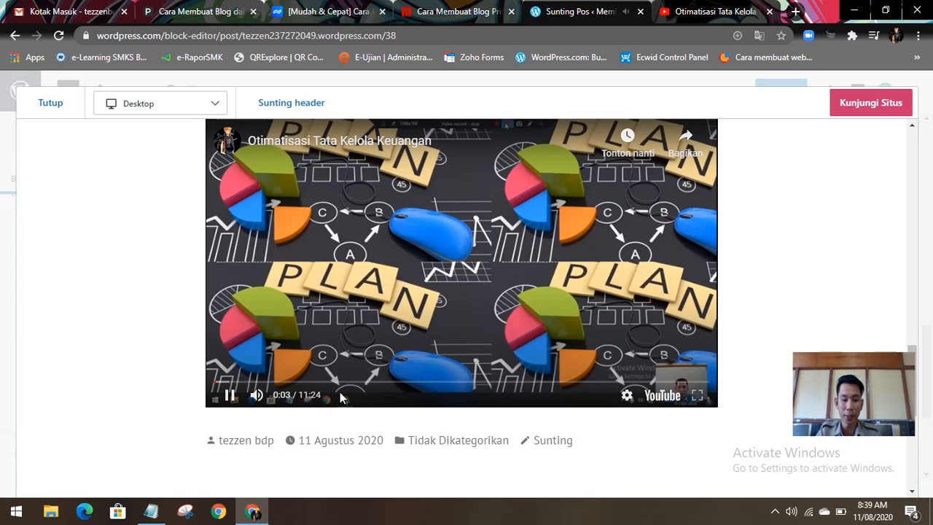
Step: Review the previewed post from the BDP logo header through the activity details, pictures and video to the comment section
mouse_move(269, 402)
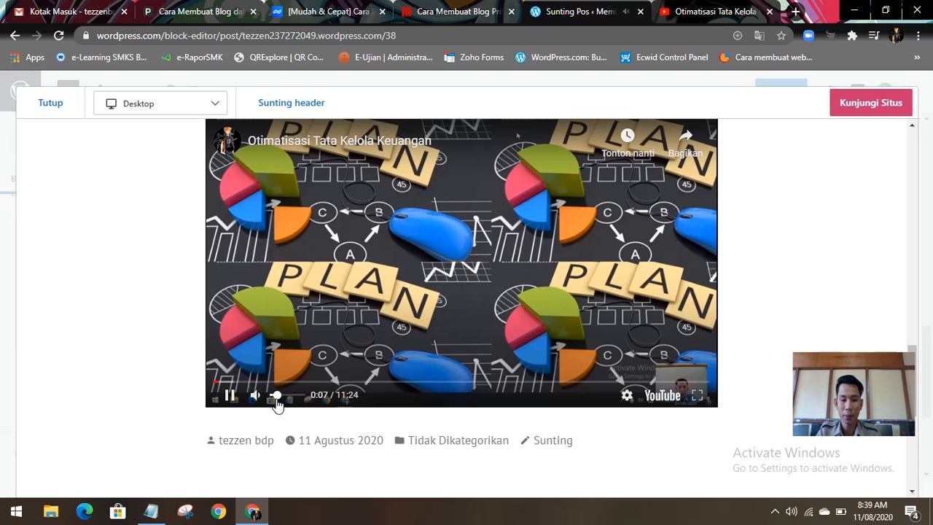
scroll(458, 392, "up", 5)
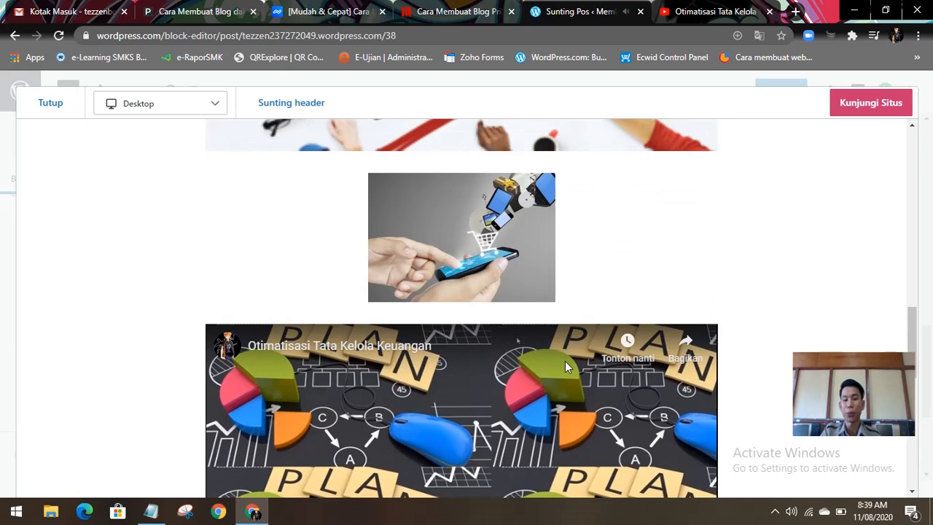
scroll(498, 300, "up", 10)
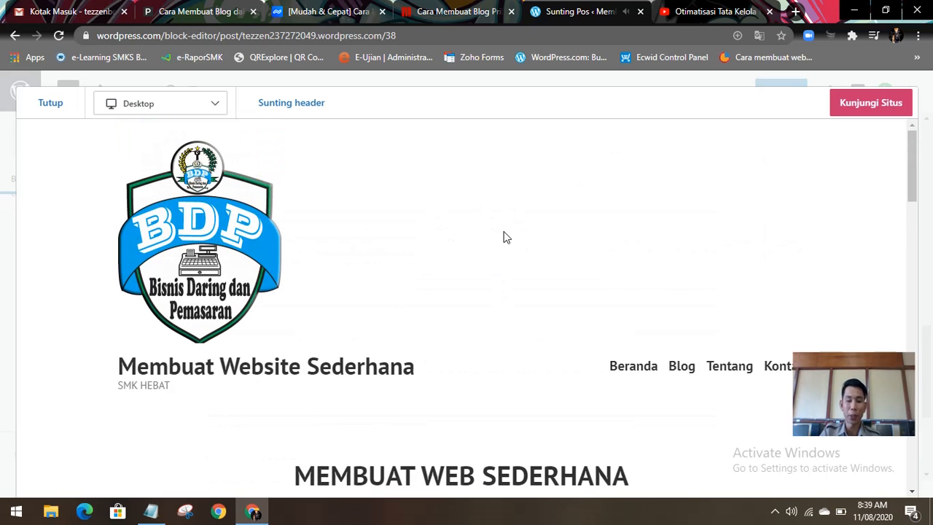
scroll(507, 238, "down", 10)
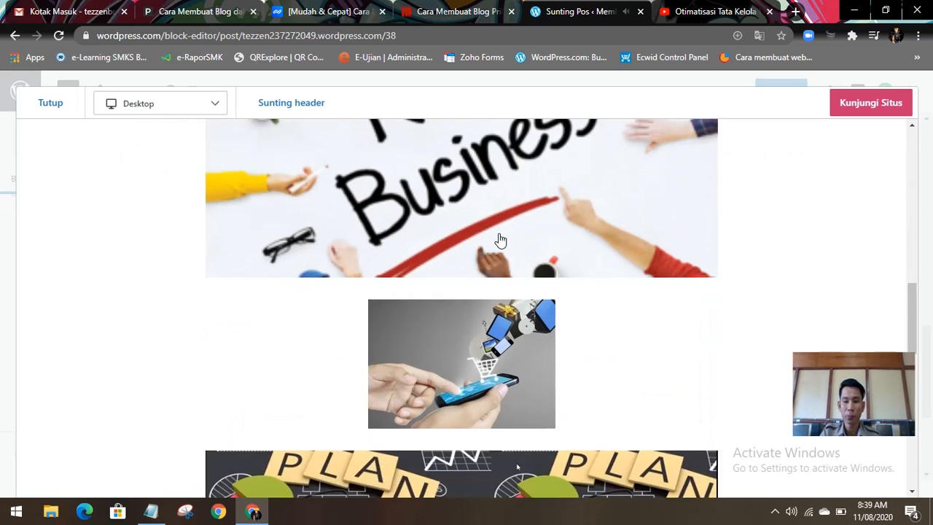
scroll(500, 240, "down", 10)
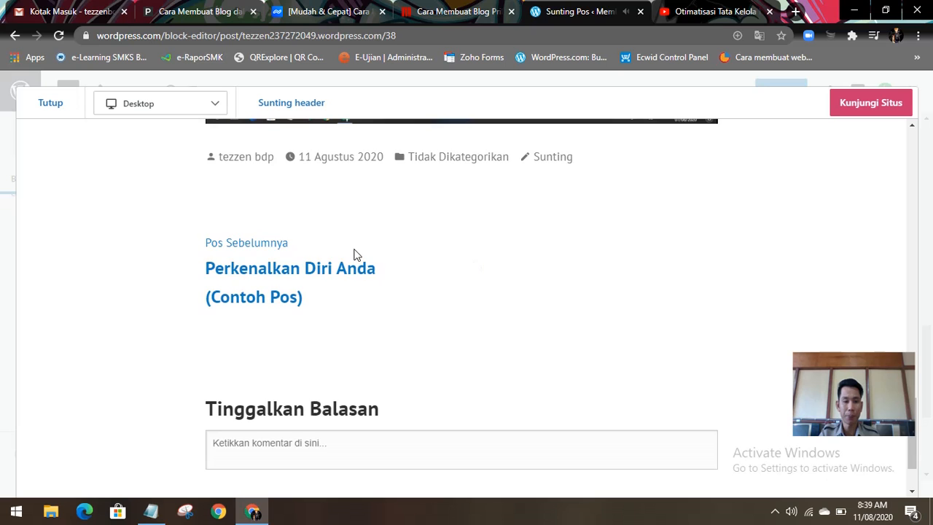
scroll(356, 254, "up", 15)
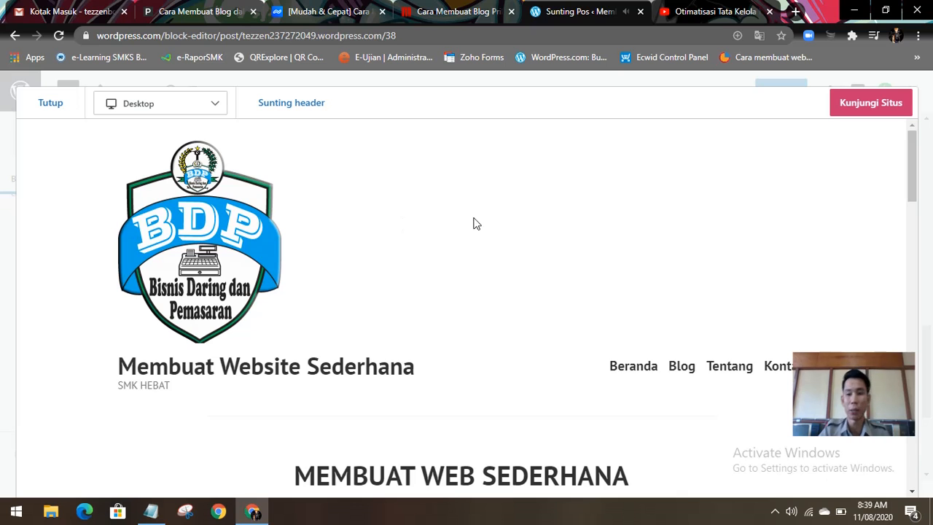
scroll(324, 240, "down", 6)
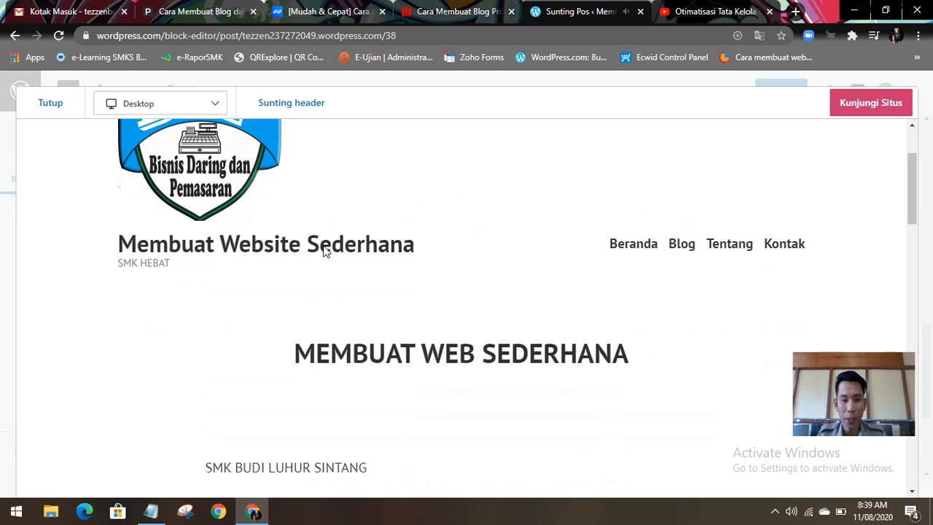
scroll(315, 246, "down", 9)
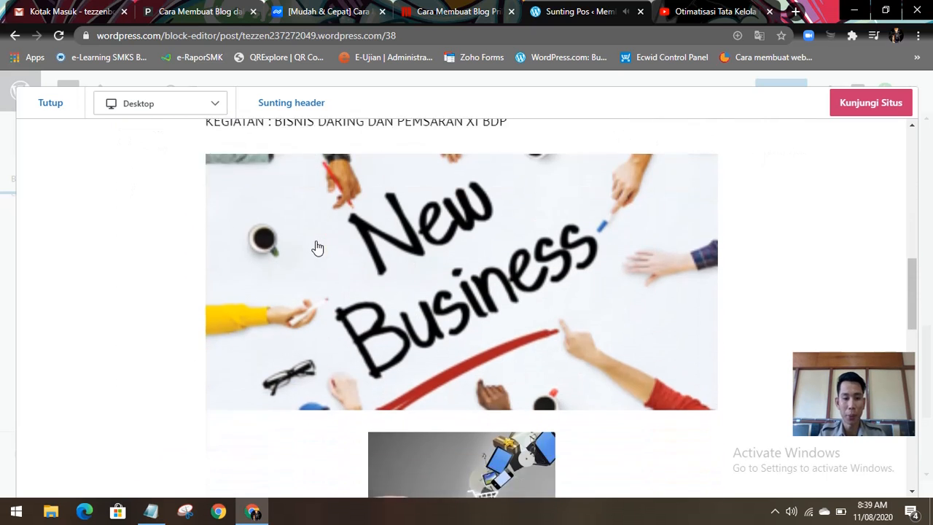
scroll(321, 253, "down", 2)
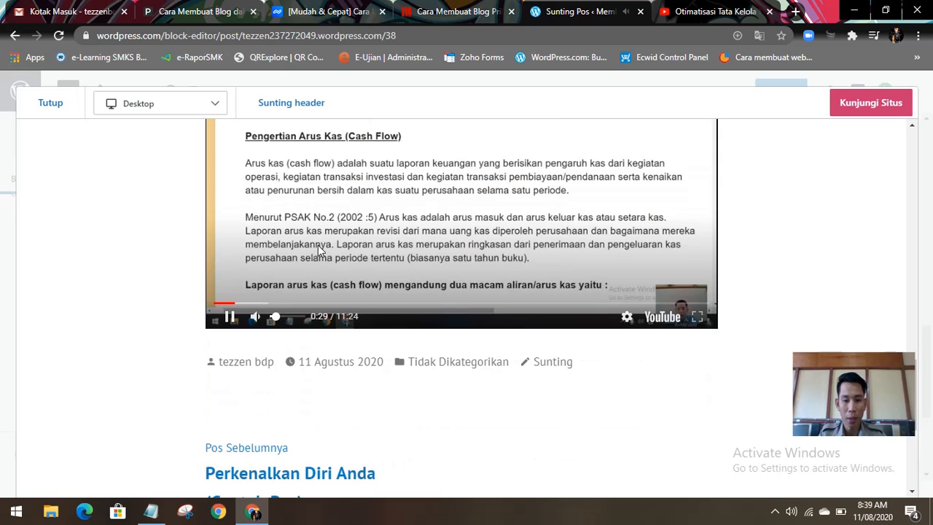
scroll(320, 254, "down", 3)
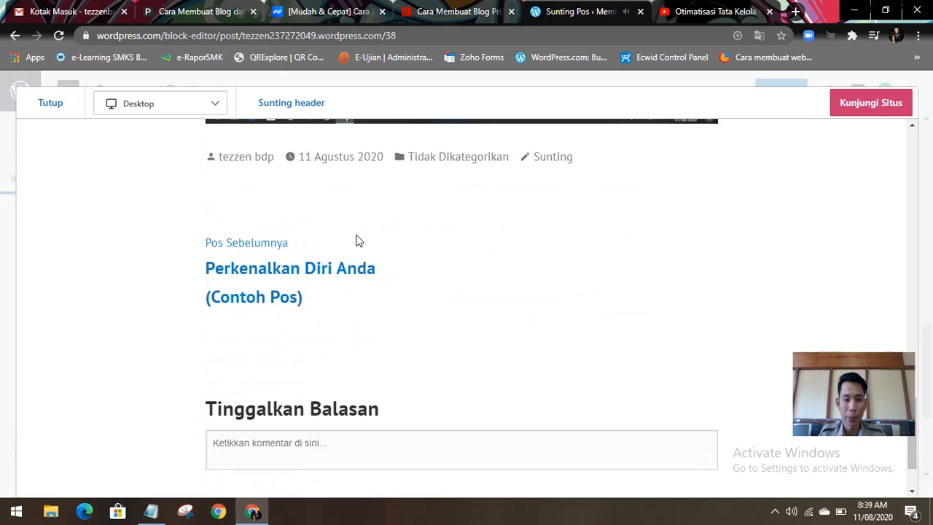
scroll(357, 243, "down", 2)
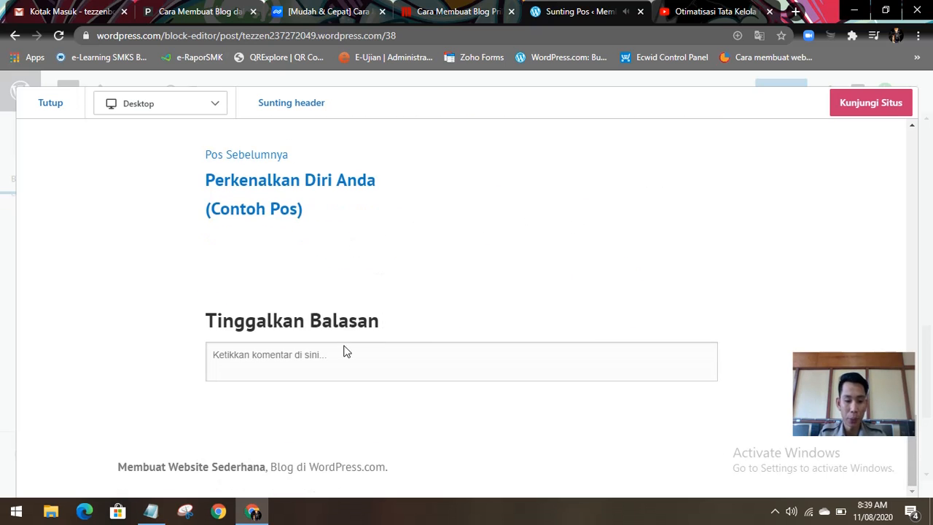
scroll(435, 313, "up", 15)
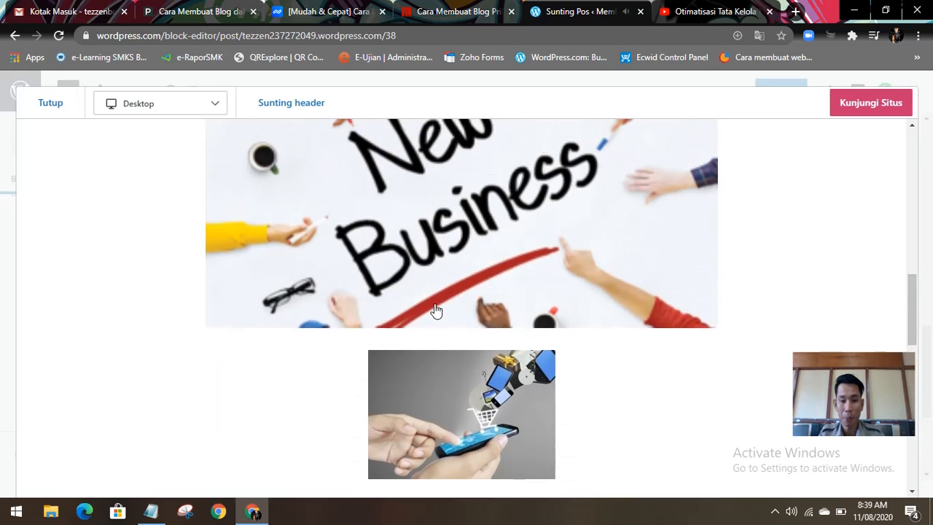
scroll(317, 297, "up", 3)
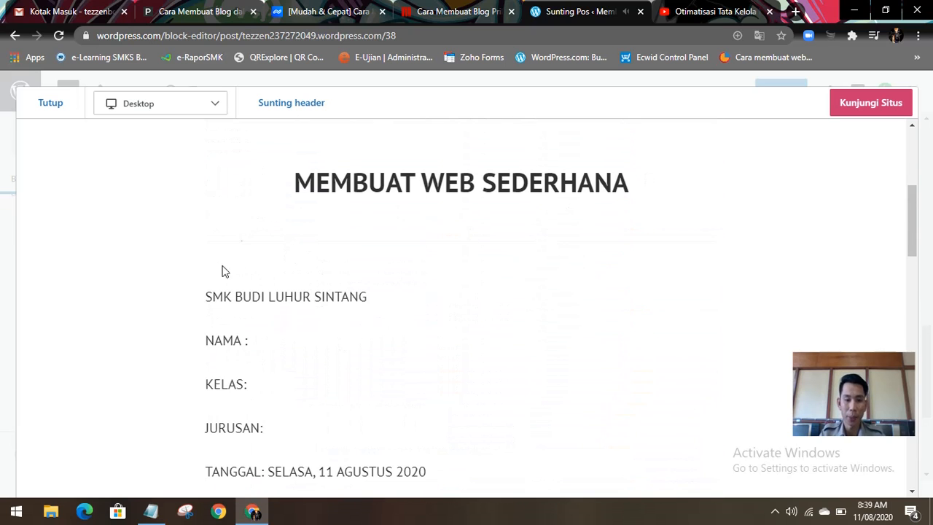
scroll(363, 212, "up", 4)
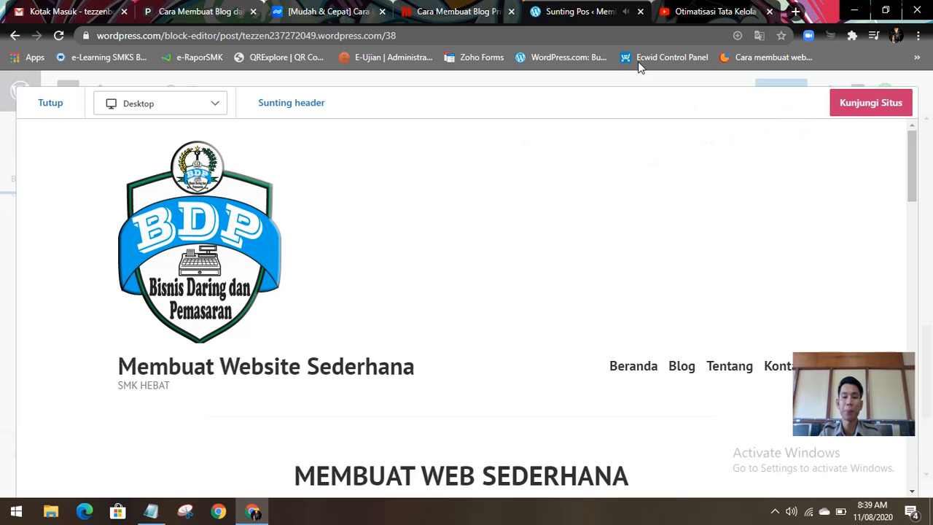
Step: Switch to the YouTube page of the video Otimatisasi Tata Kelola Keuangan and close it
left_click(718, 13)
key("Escape")
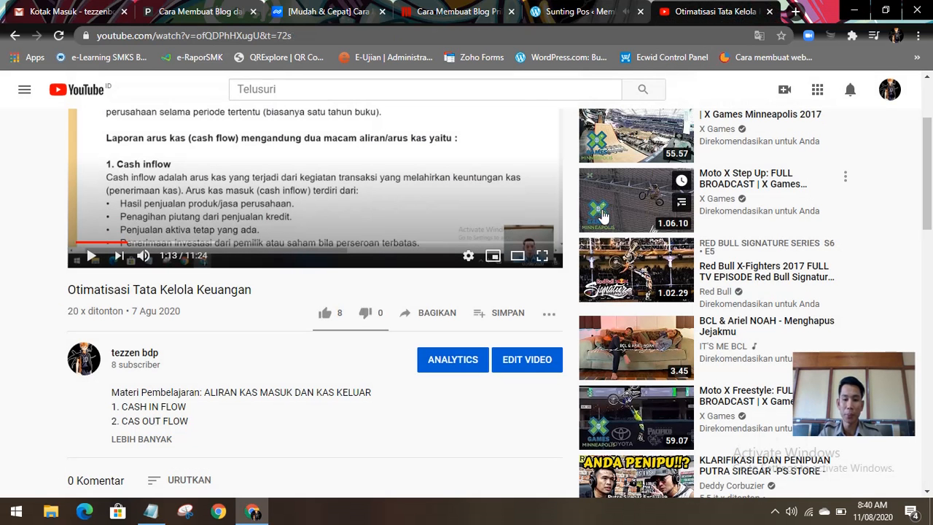
left_click(768, 12)
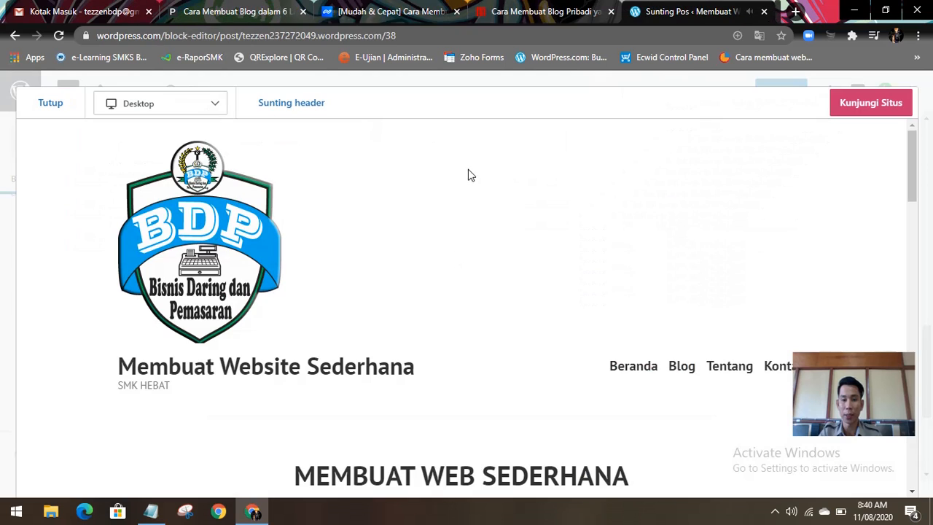
Step: Pause the embedded video in the post preview and dismiss its suggestions of other videos
scroll(288, 271, "down", 3)
scroll(286, 272, "down", 15)
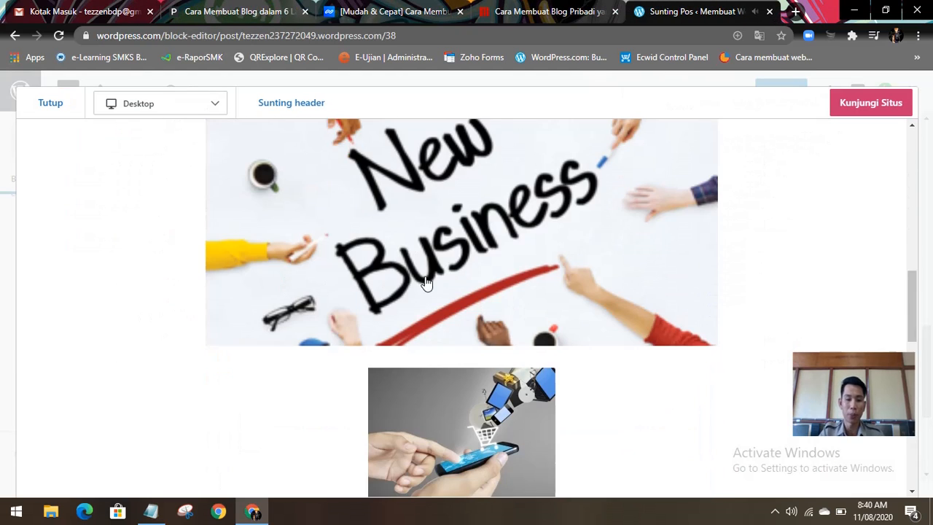
scroll(489, 270, "down", 3)
scroll(518, 316, "up", 3)
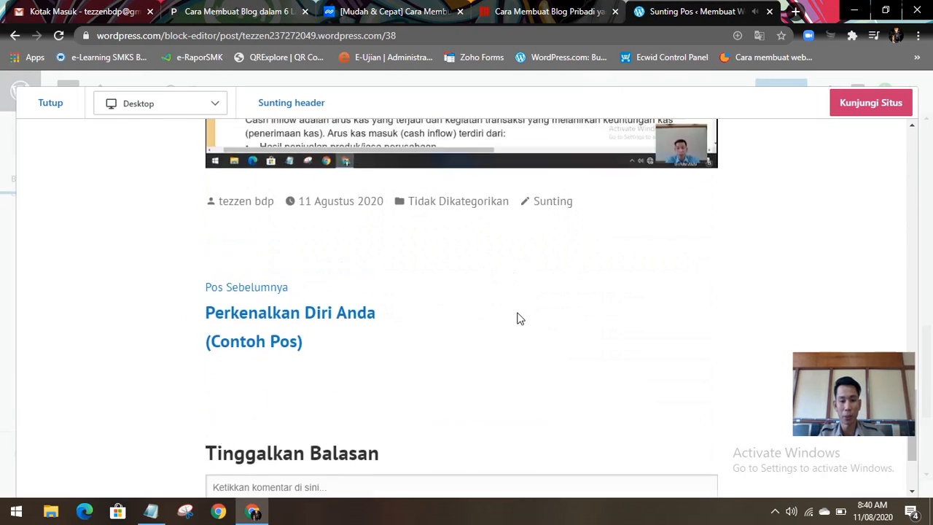
left_click(229, 319)
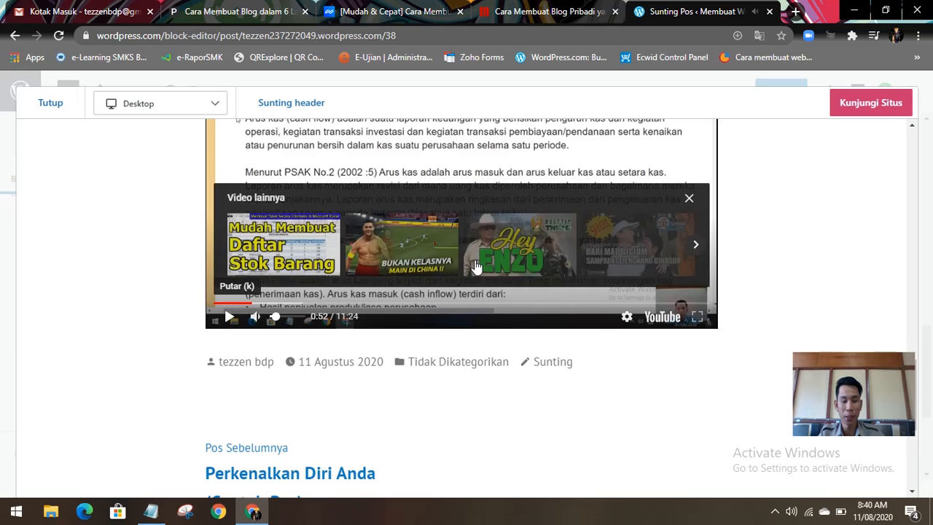
left_click(689, 199)
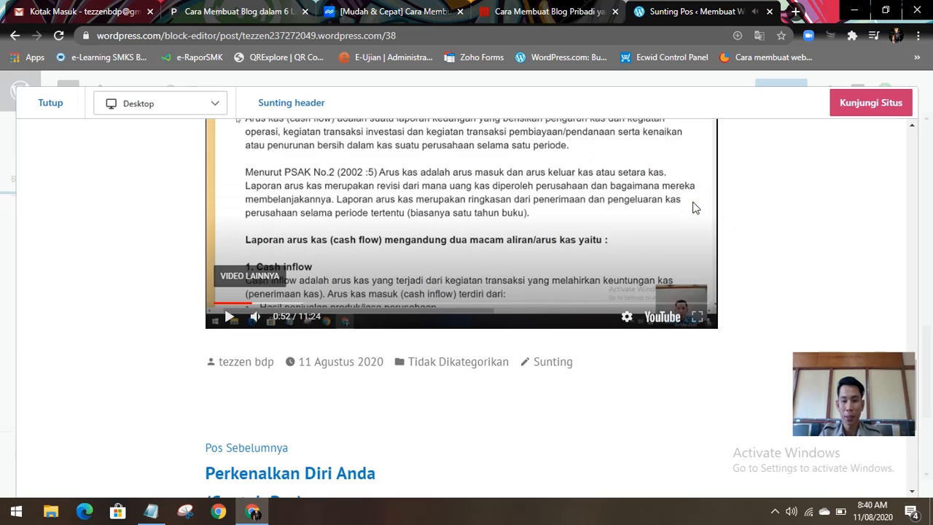
Step: Examine the finished post preview once more, including the page address, site header, pictures, embedded video and comment section
scroll(602, 191, "up", 3)
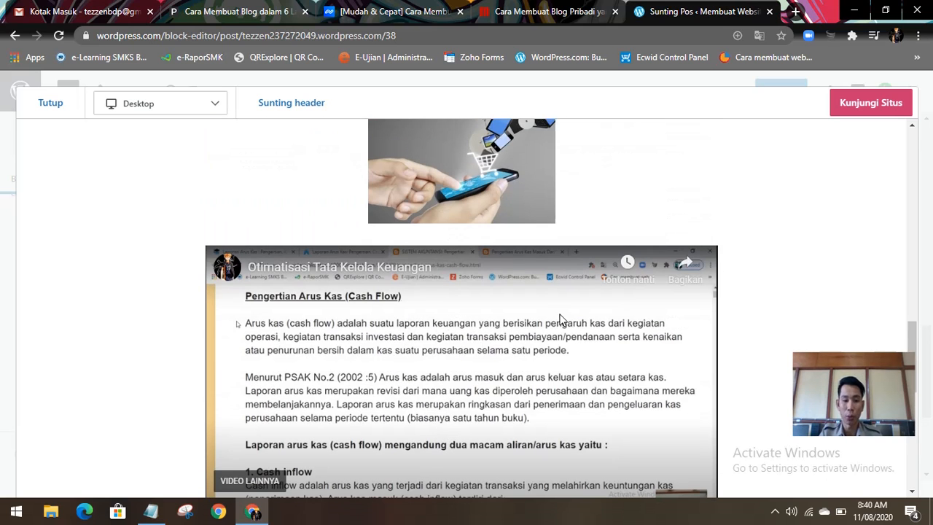
scroll(461, 327, "down", 7)
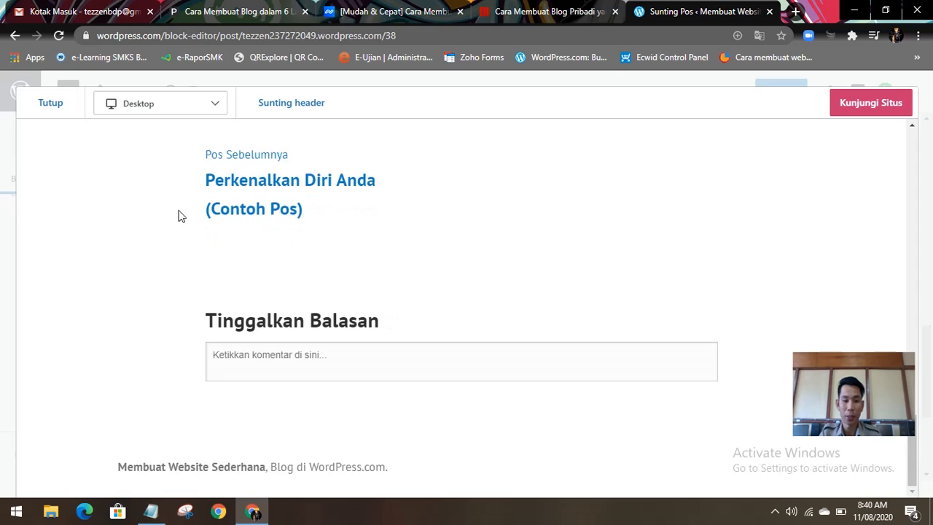
scroll(298, 214, "up", 3)
scroll(299, 212, "up", 1)
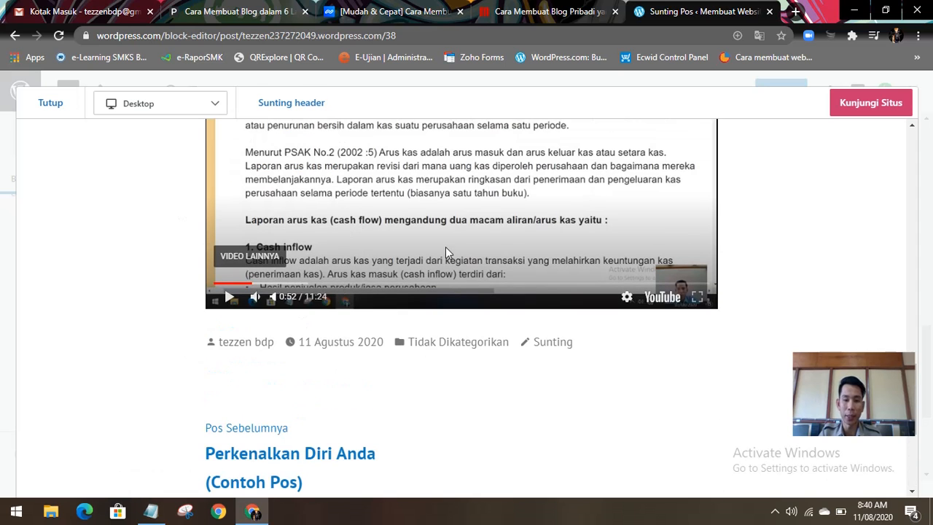
scroll(446, 249, "up", 10)
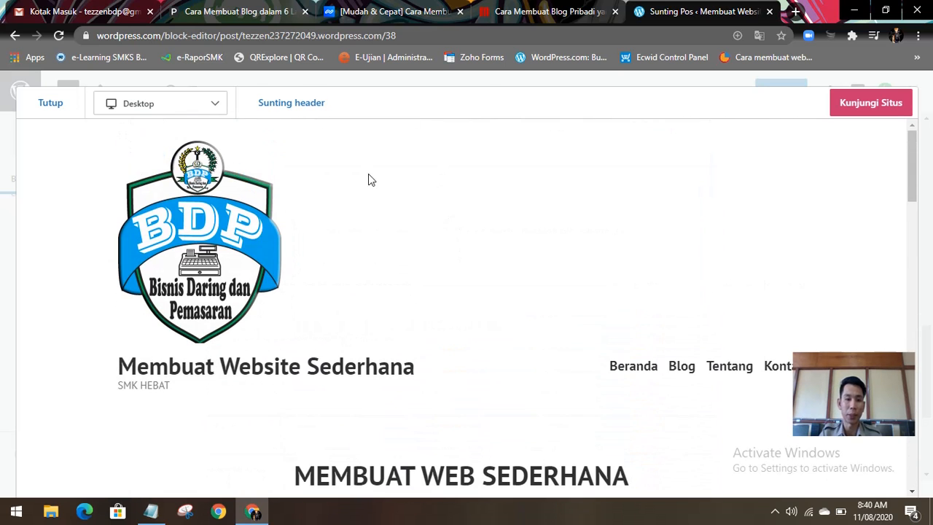
left_click(423, 34)
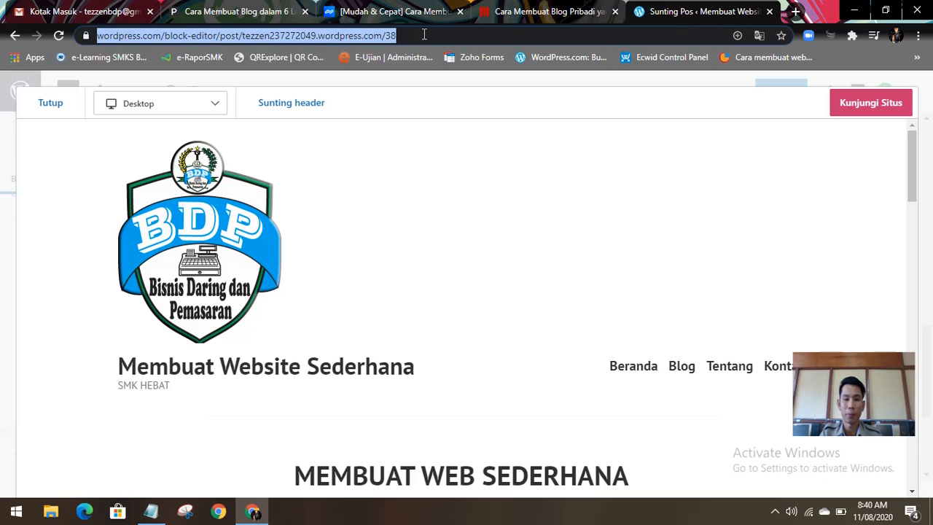
left_click(456, 156)
scroll(491, 191, "down", 10)
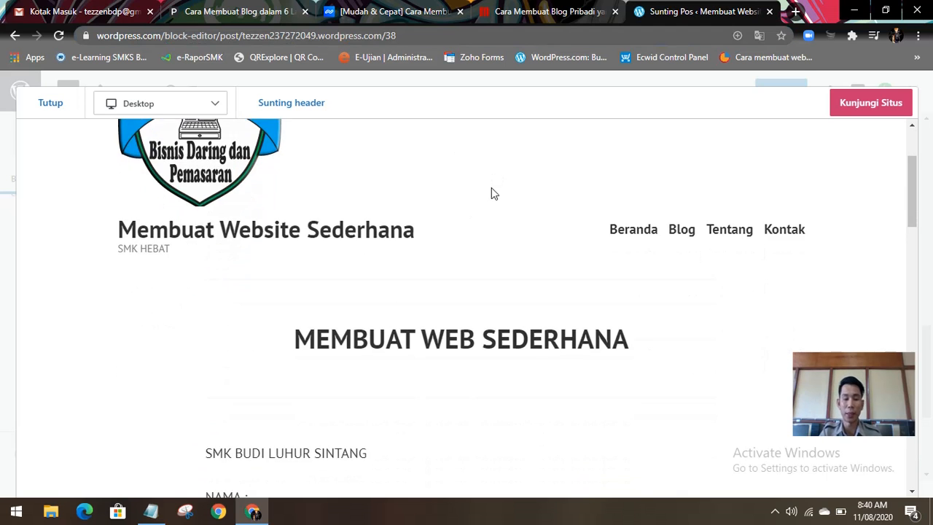
scroll(447, 278, "down", 10)
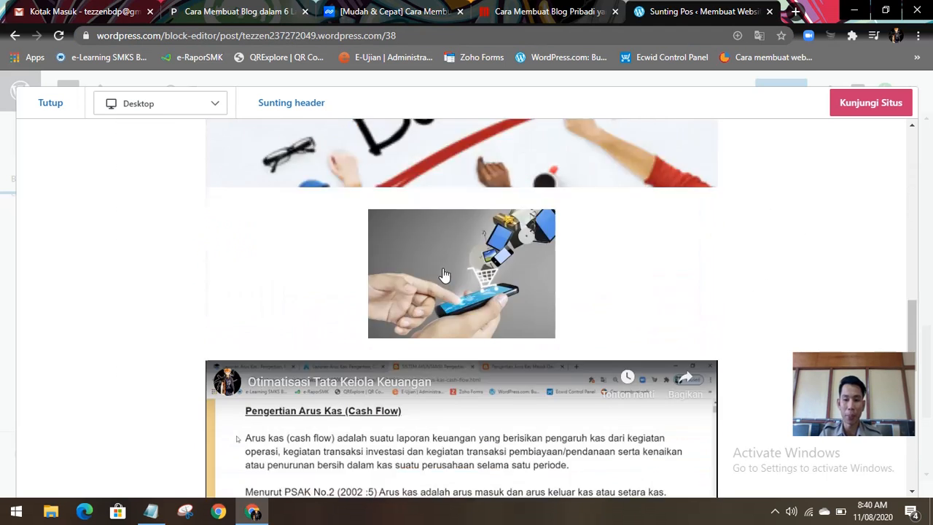
scroll(430, 281, "up", 20)
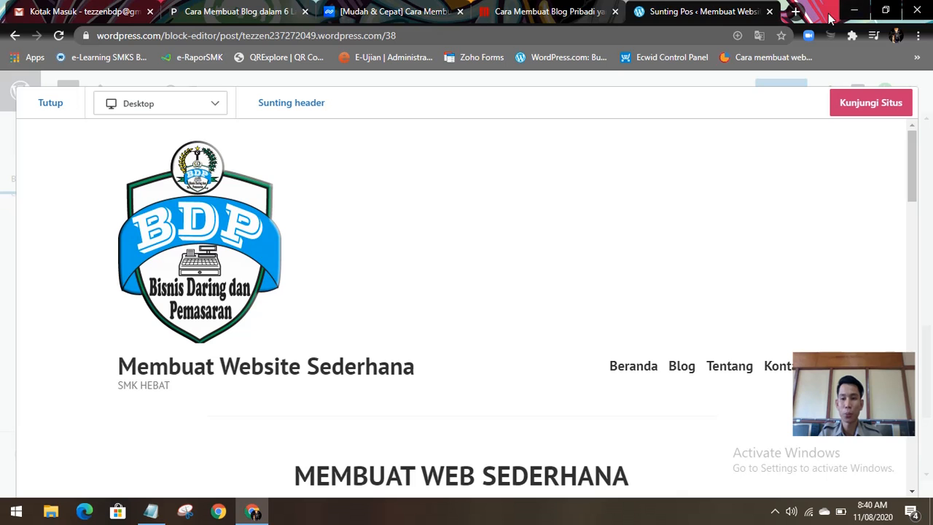
Step: Open an empty browser tab and minimize the browser to show the desktop
left_click(797, 12)
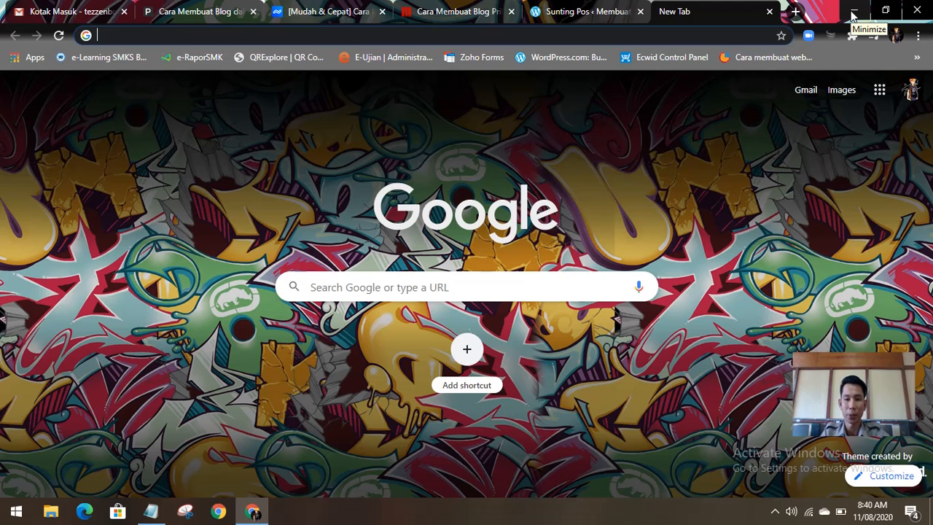
left_click(853, 12)
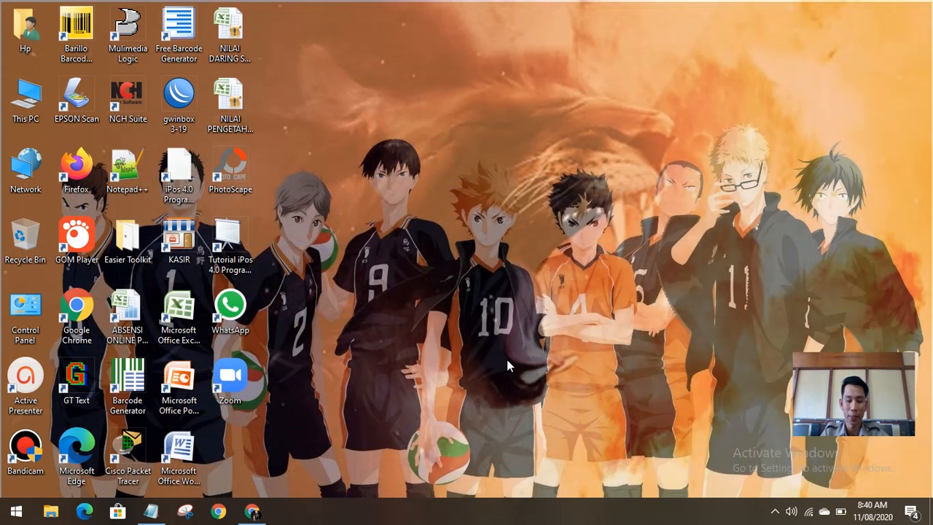
left_click(774, 512)
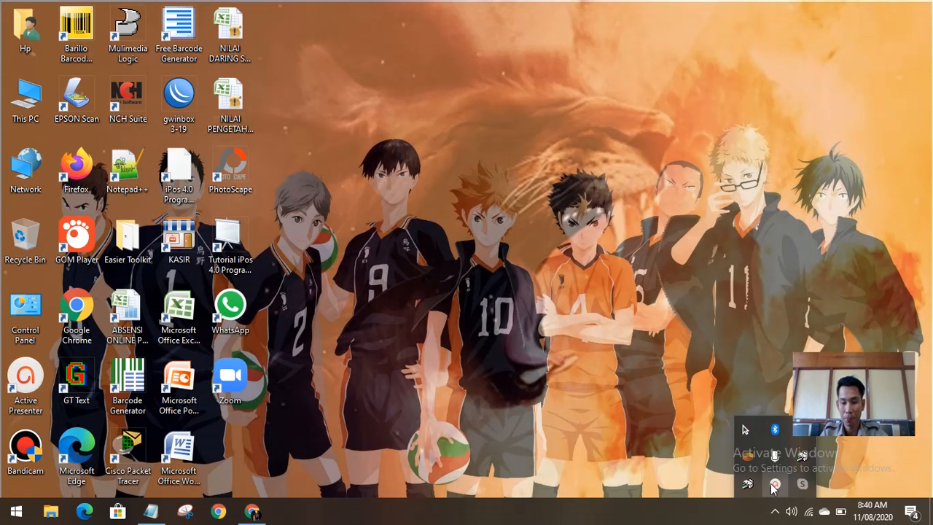
left_click(774, 485)
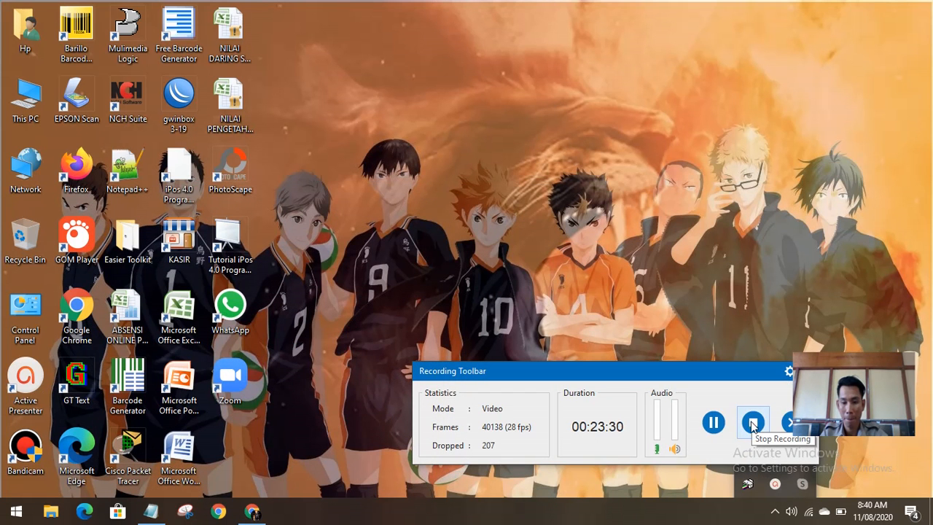